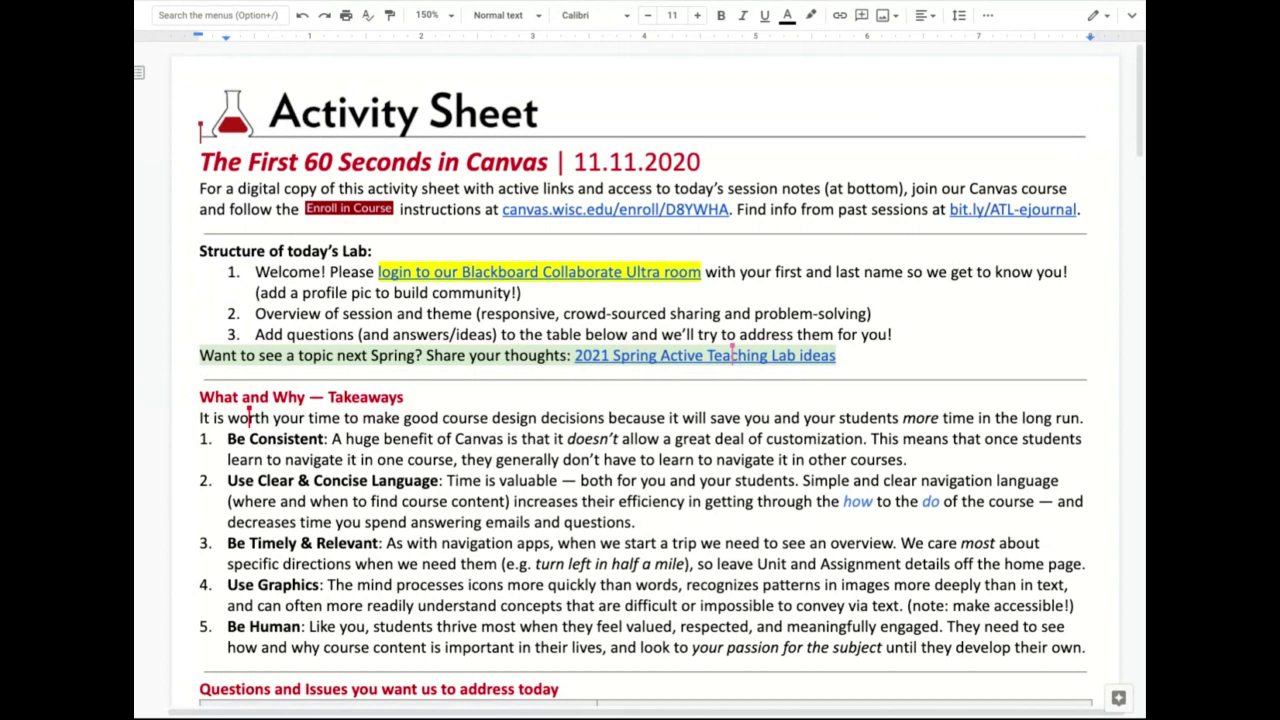
Scroll past the Takeaways list, then highlight it briefly and deselect it
scroll(640, 400, "down", 2)
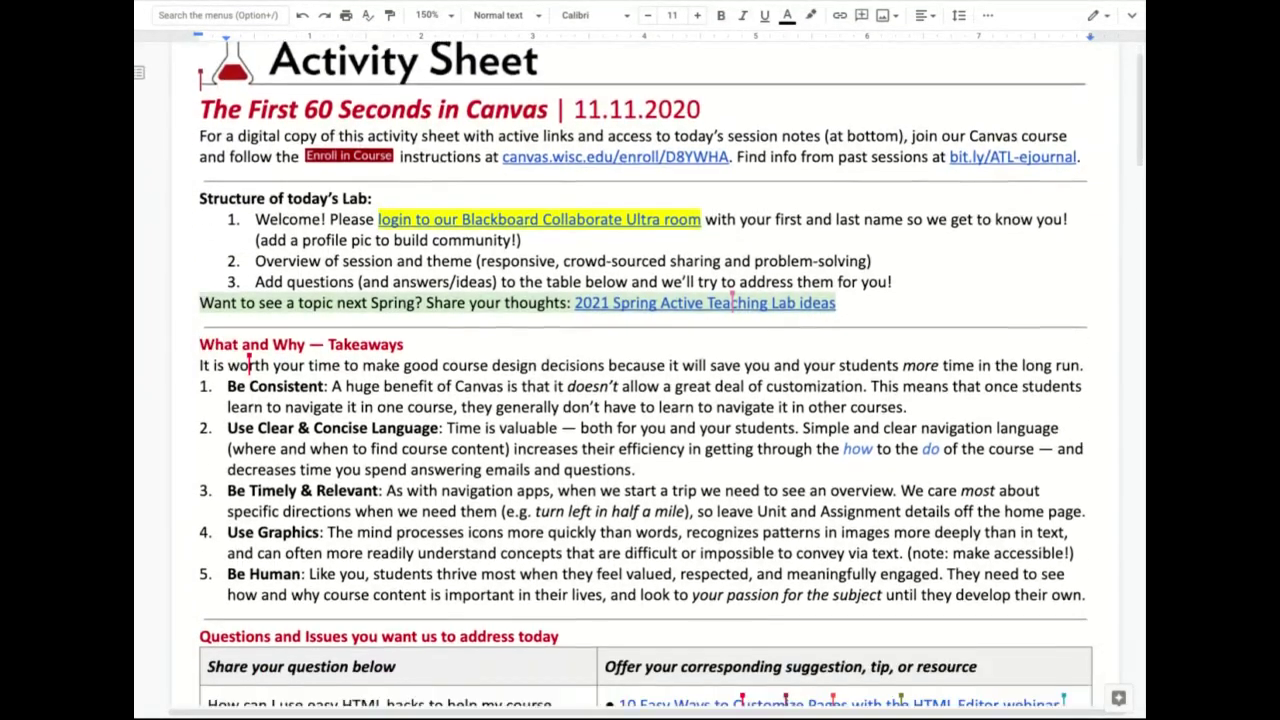
scroll(646, 393, "down", 4)
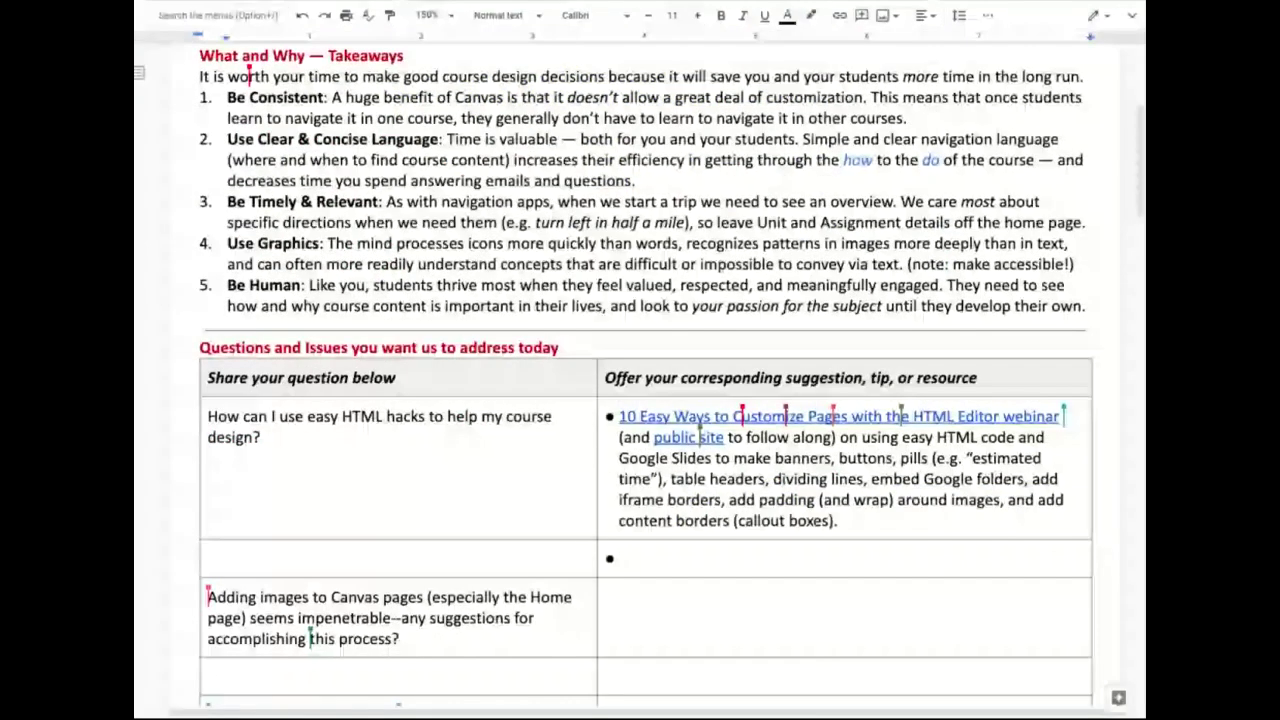
scroll(640, 300, "up", 1)
left_click_drag(199, 103, 322, 354)
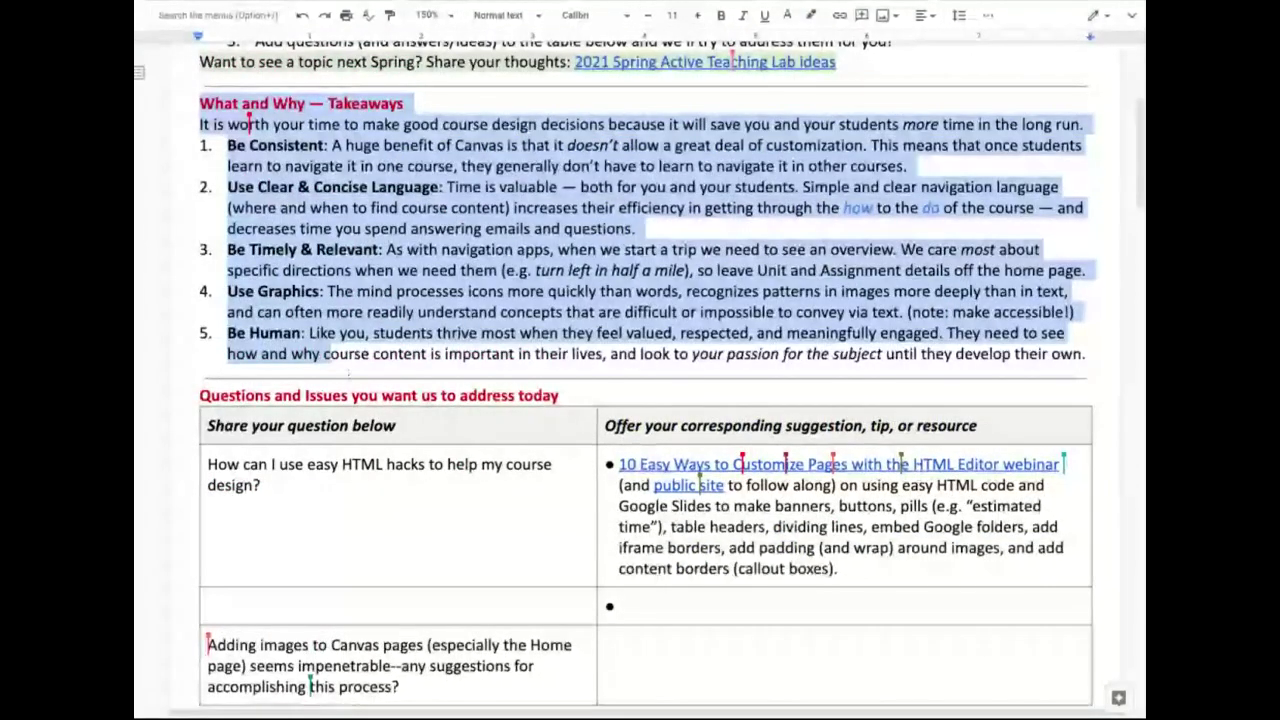
left_click(249, 124)
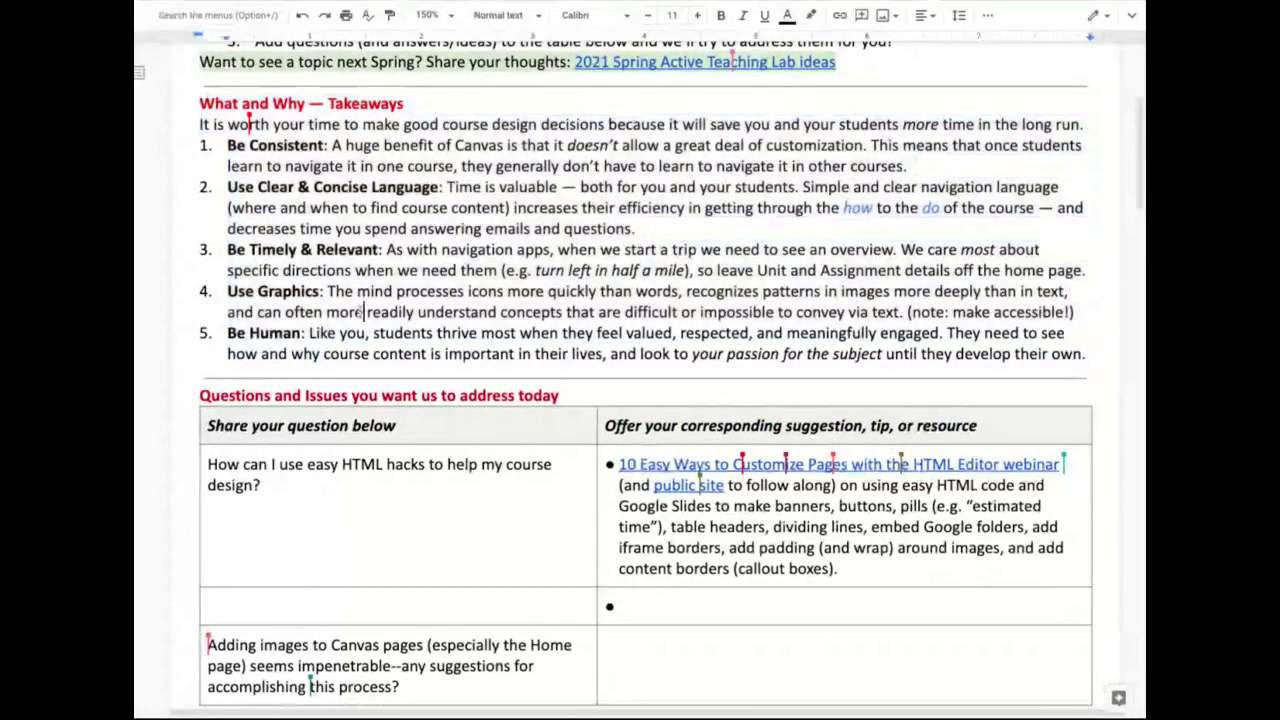
Scroll down to the Questions and Issues table, then select the whole table briefly and deselect it
scroll(249, 124, "down", 3)
scroll(640, 400, "down", 2)
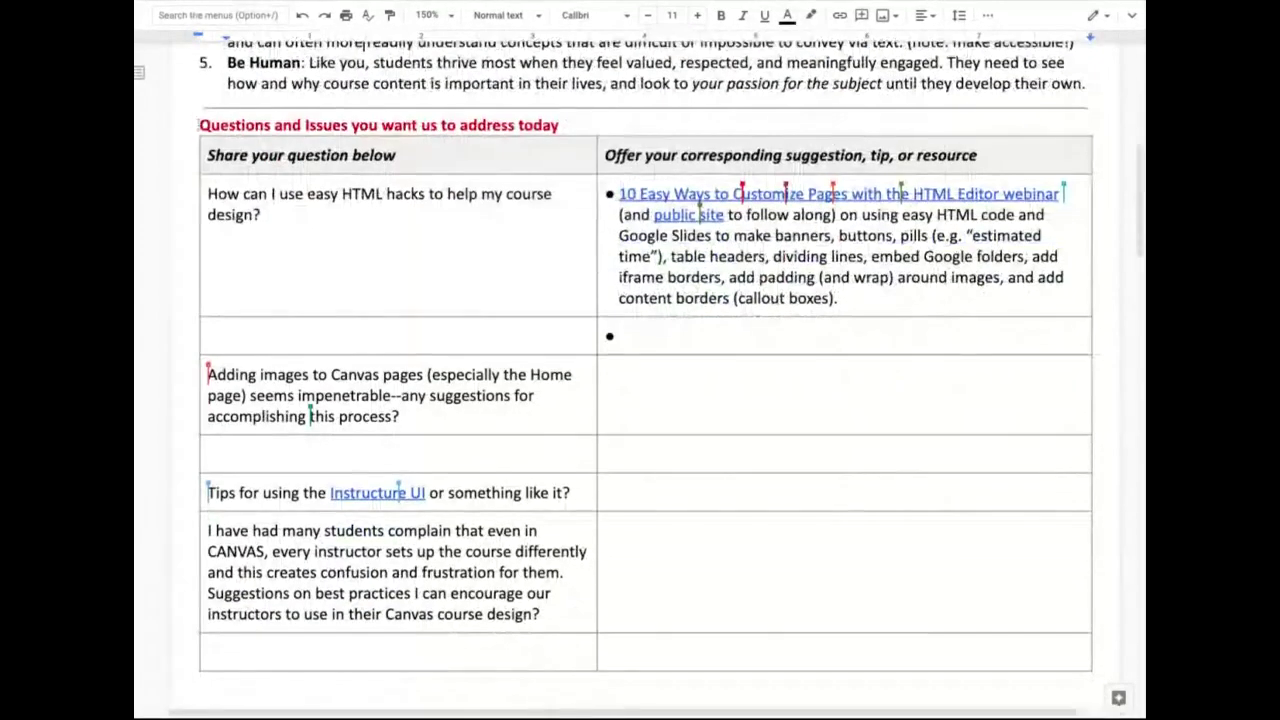
left_click_drag(199, 120, 640, 660)
scroll(640, 400, "down", 3)
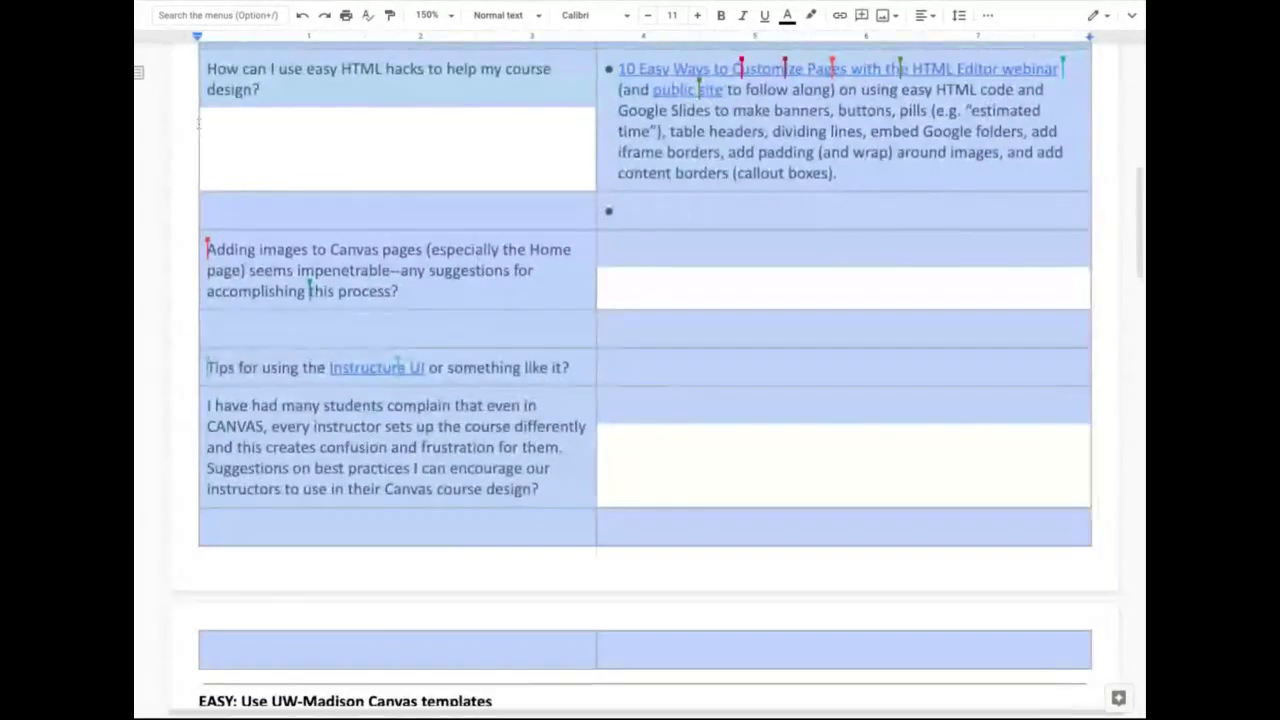
scroll(640, 400, "left", 1)
scroll(640, 400, "up", 3)
left_click(408, 147)
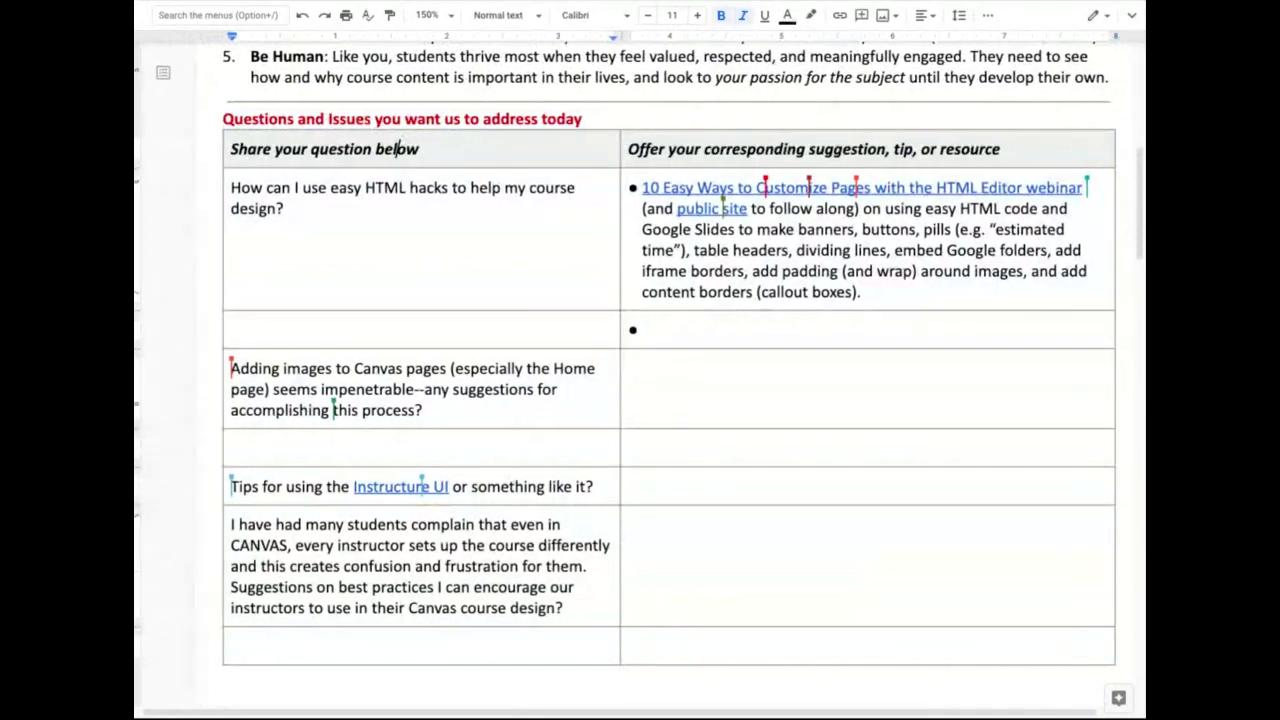
Highlight the Canvas-images question and place the caret in the empty answer cell beside it
double_click(446, 119)
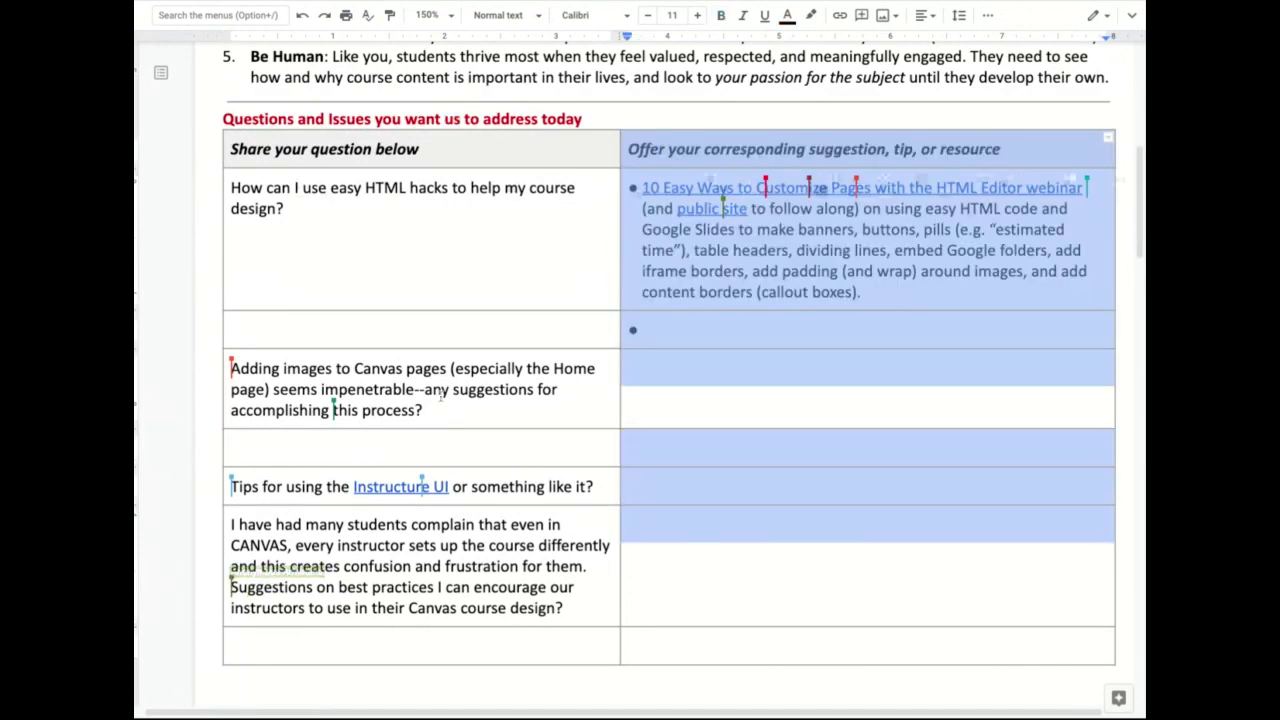
left_click(438, 411)
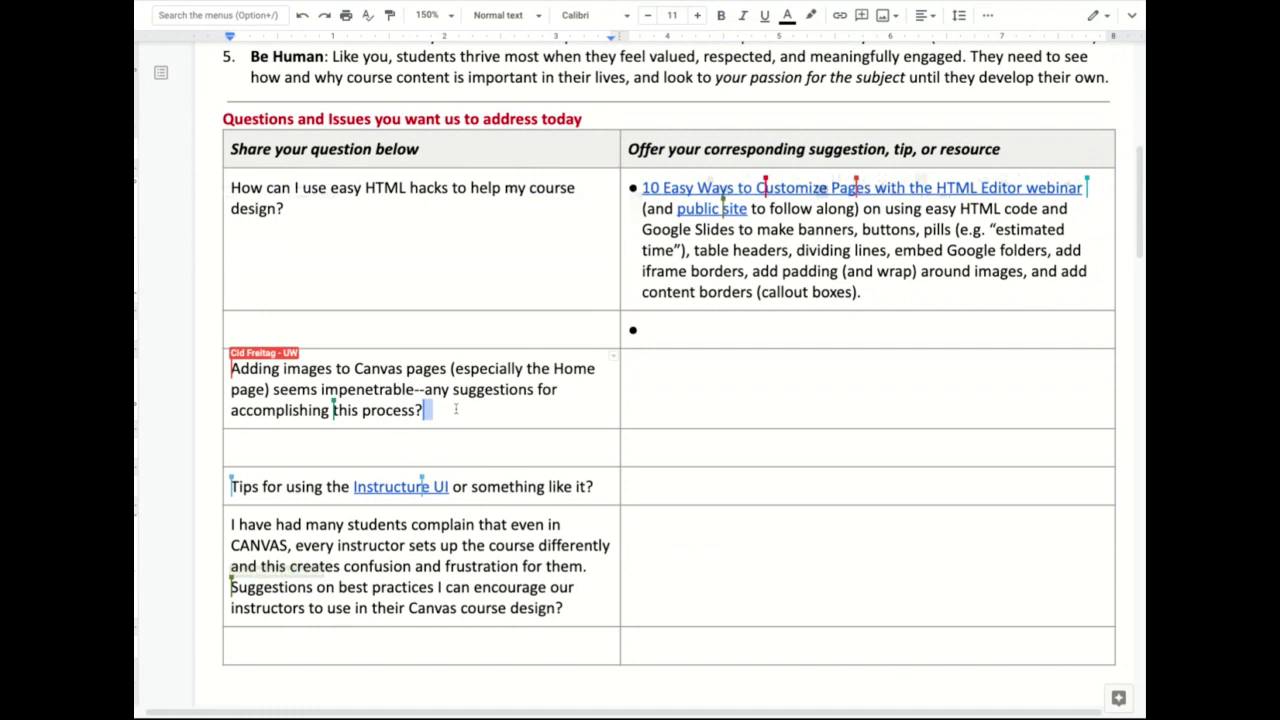
left_click_drag(437, 410, 231, 368)
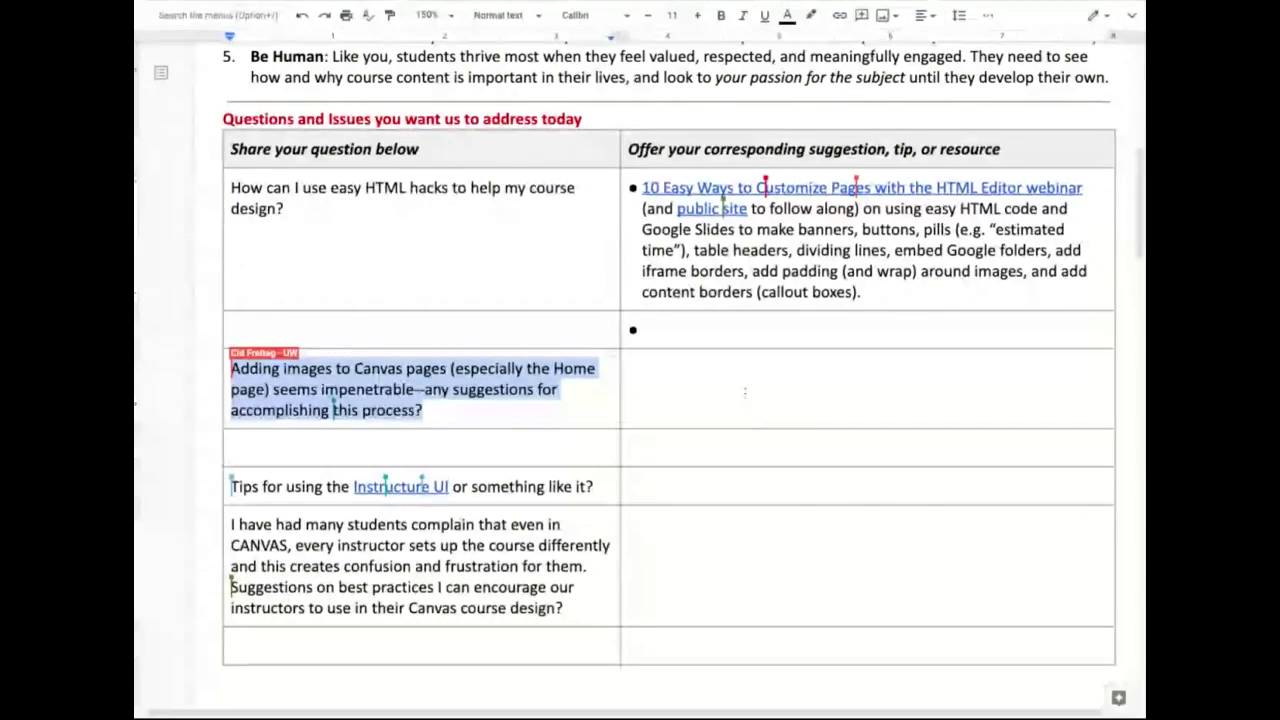
left_click_drag(630, 368, 699, 390)
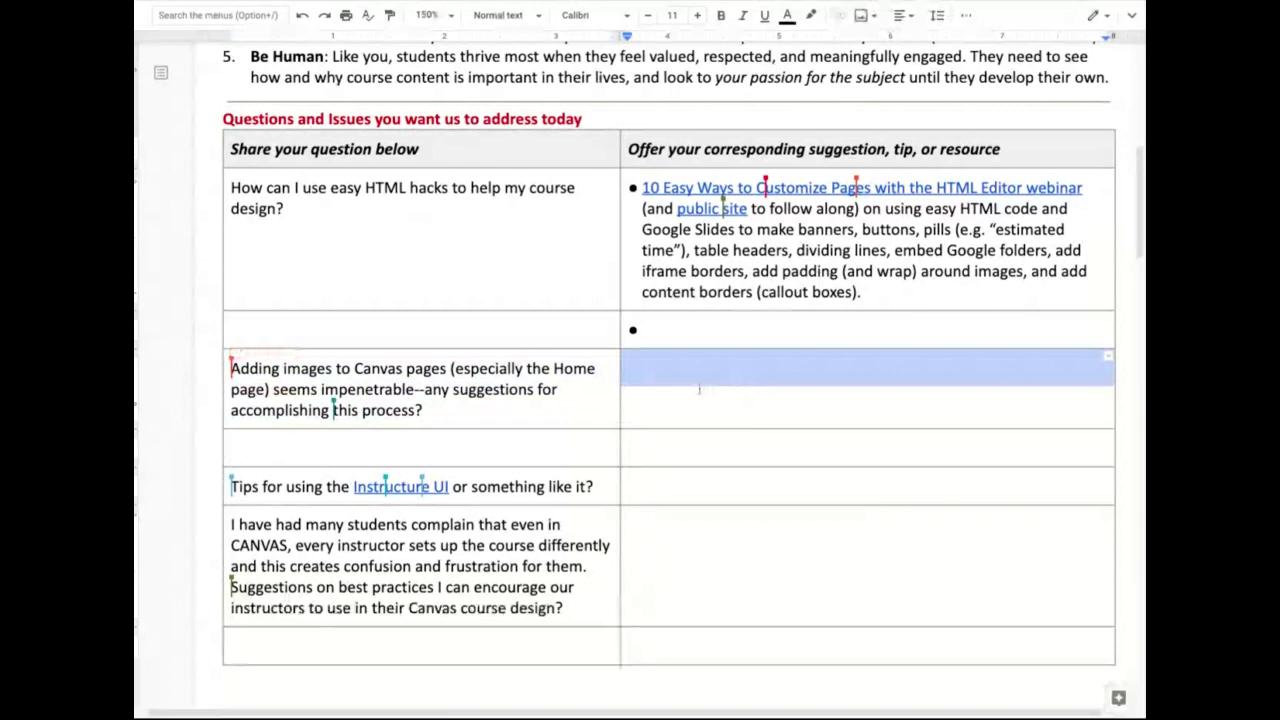
key("Left")
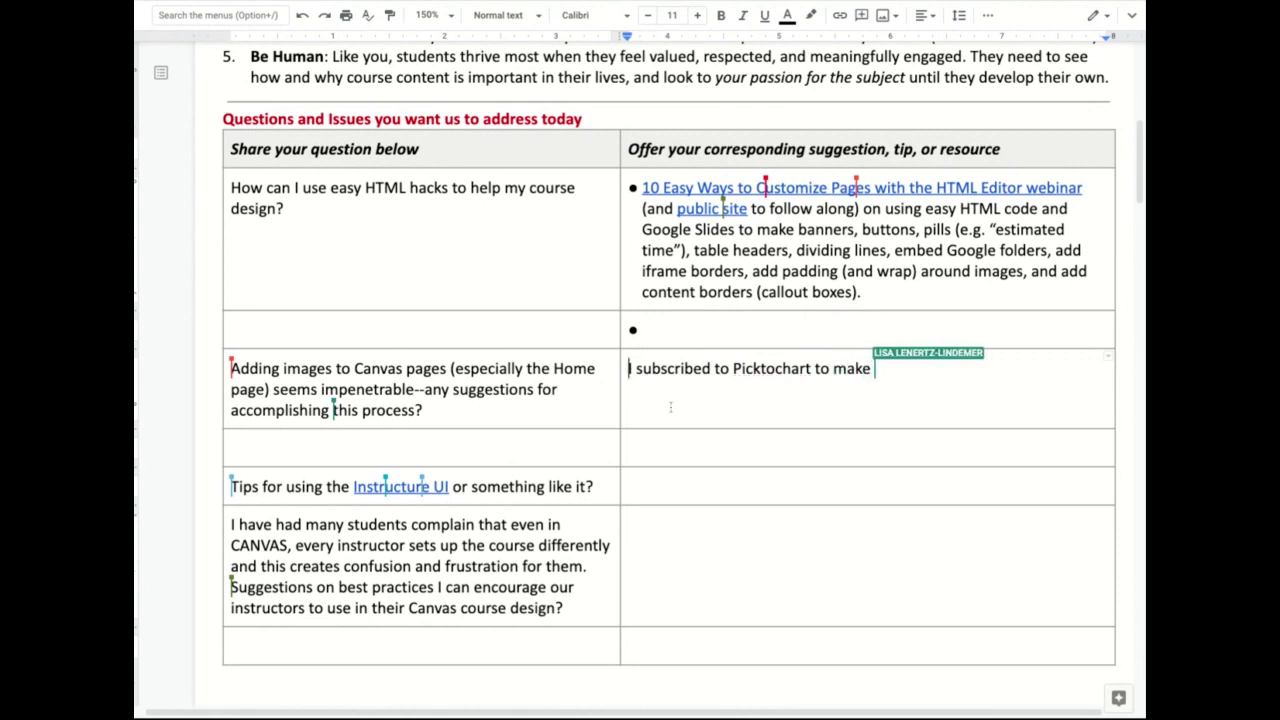
Scroll into the EASY tips, then briefly select the UW-Madison Canvas templates section and deselect it
scroll(600, 421, "down", 1)
scroll(600, 421, "down", 5)
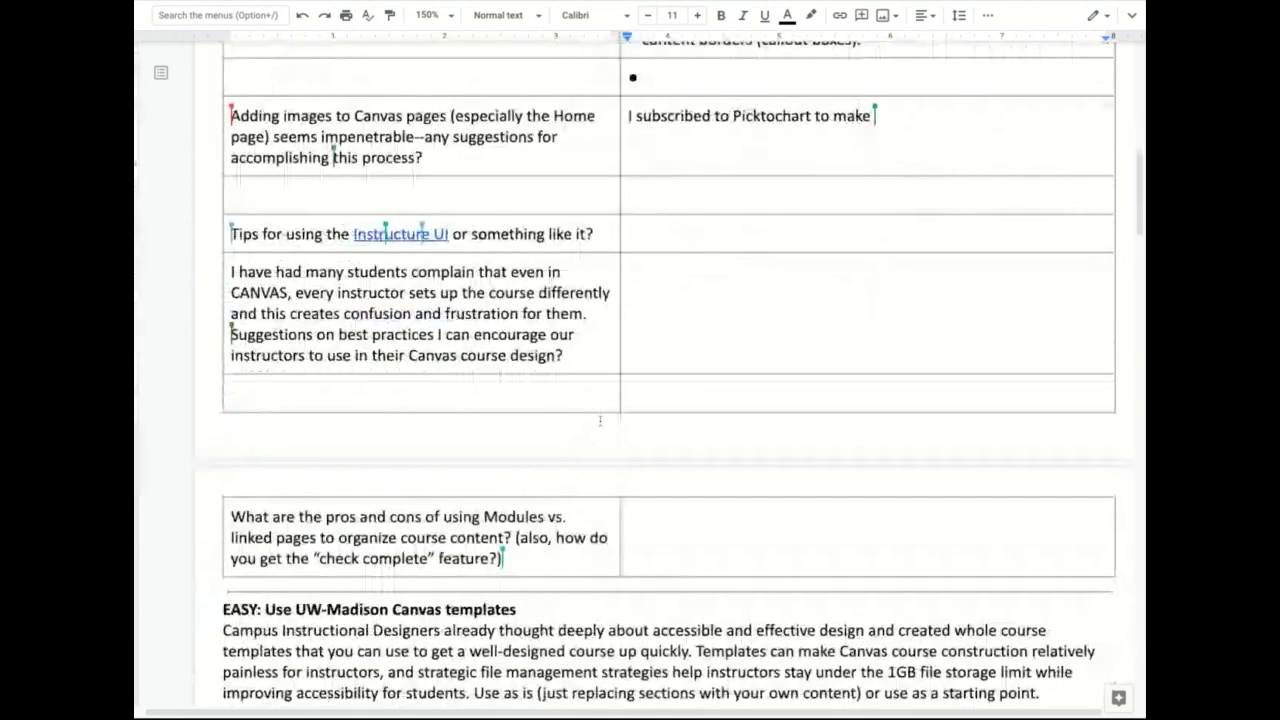
scroll(640, 400, "down", 2)
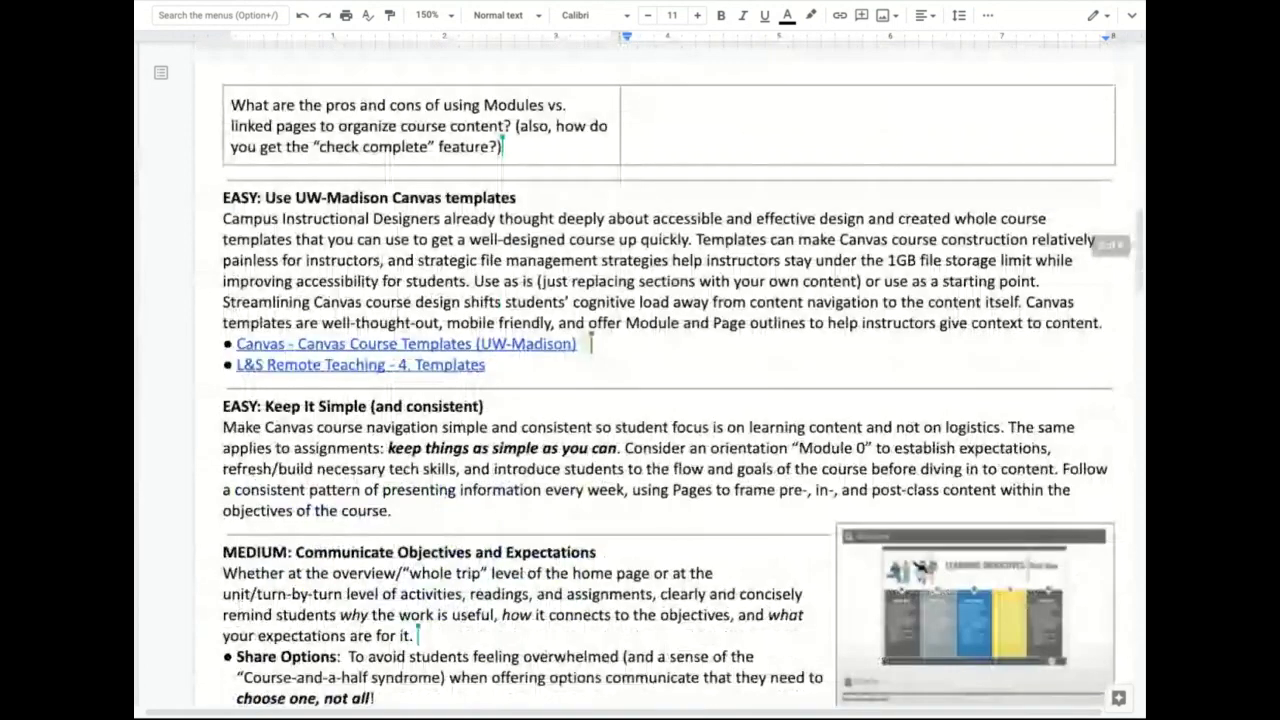
scroll(640, 400, "down", 1)
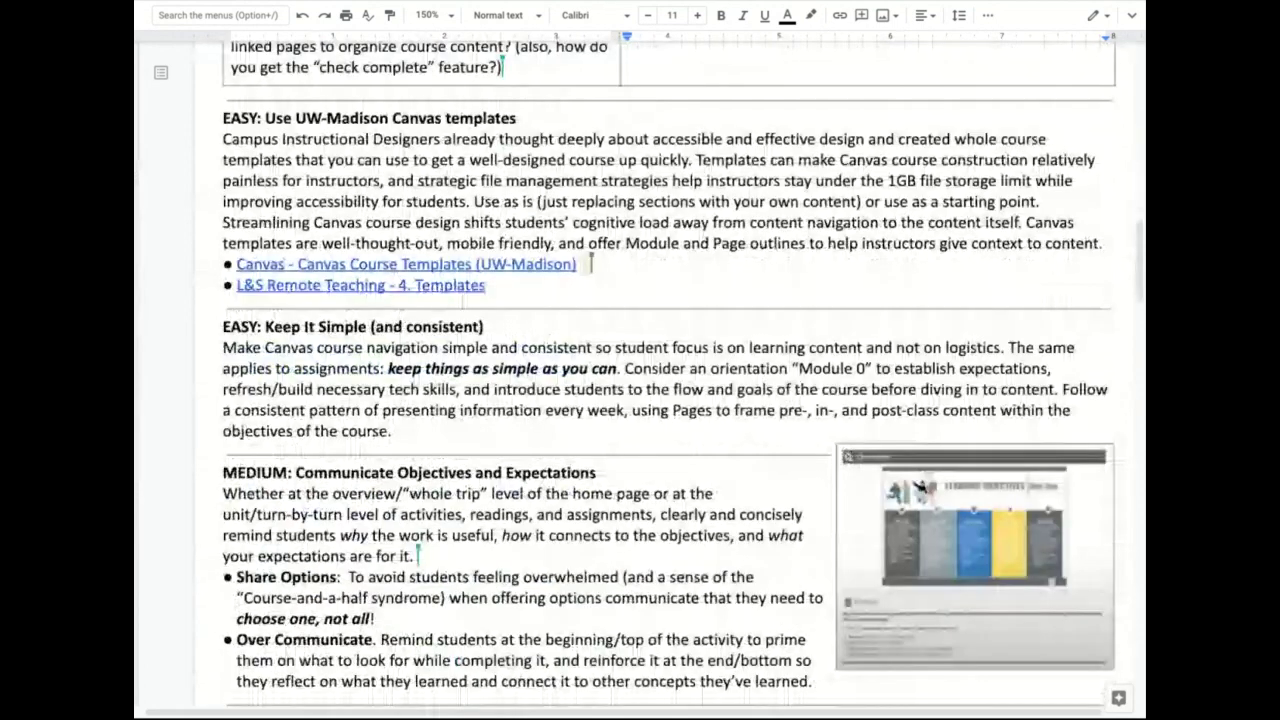
scroll(640, 400, "down", 1)
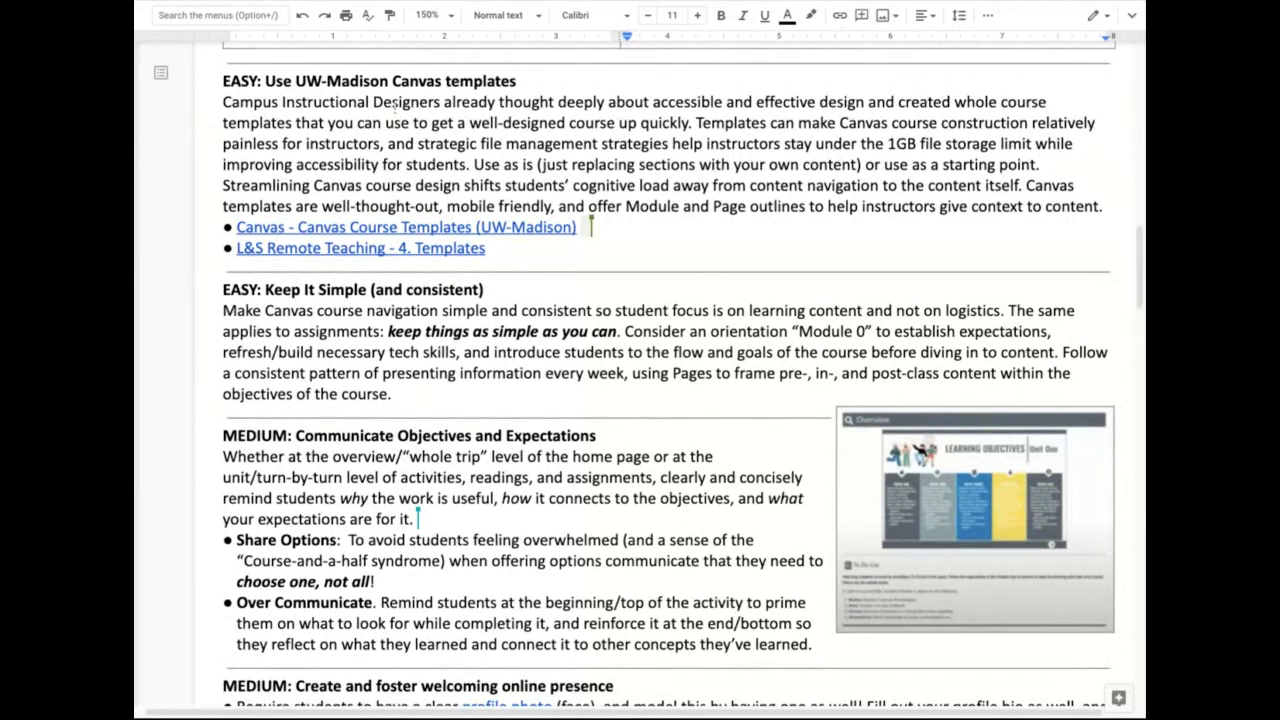
left_click(226, 80, "shift")
key("shift+Down")
key("shift+Down")
key("shift+Down")
key("shift+Down")
key("shift+Down")
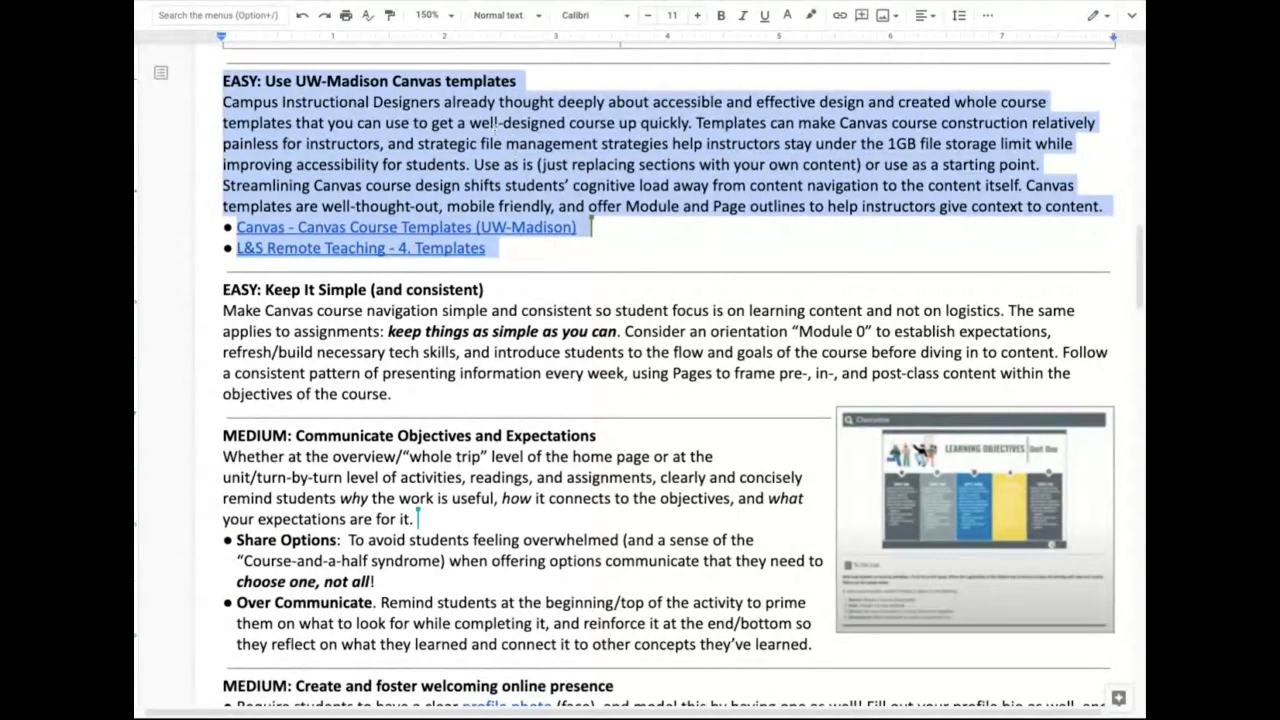
left_click(495, 122)
Highlight the Communicate Objectives tip, then scroll on to Housekeeping - Streamline and Additional Resources
scroll(508, 186, "down", 3)
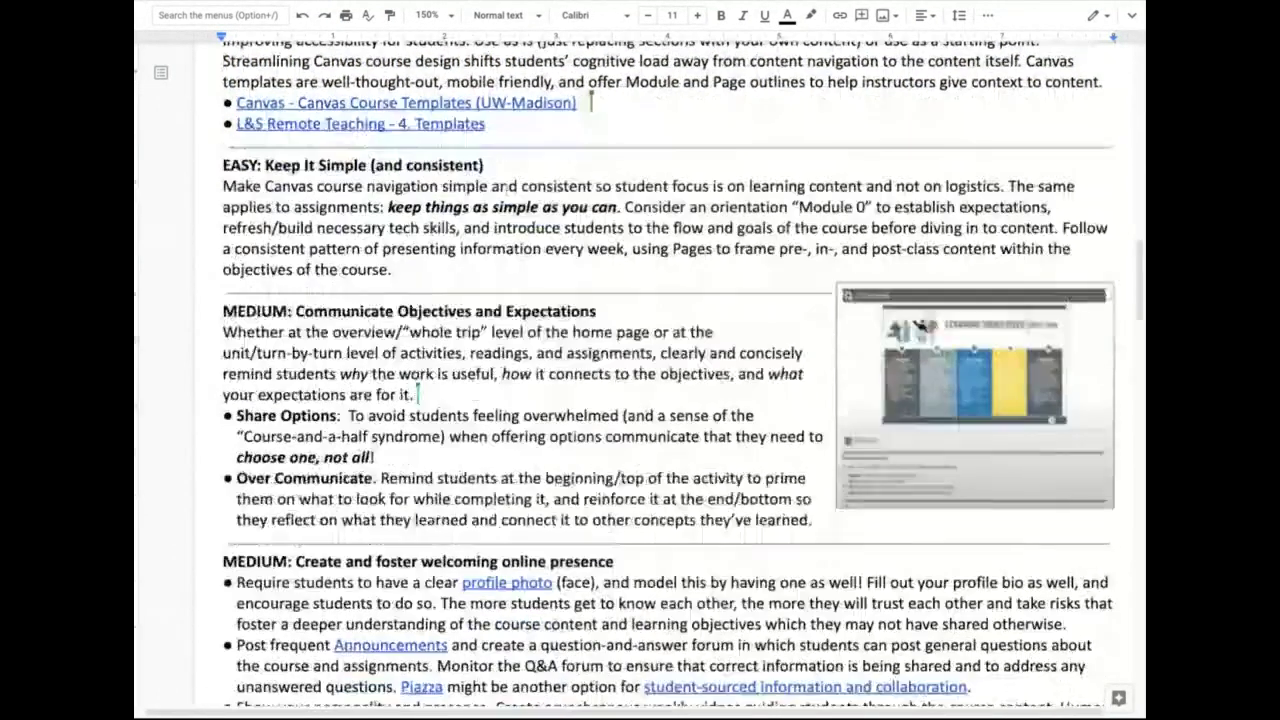
scroll(506, 186, "down", 4)
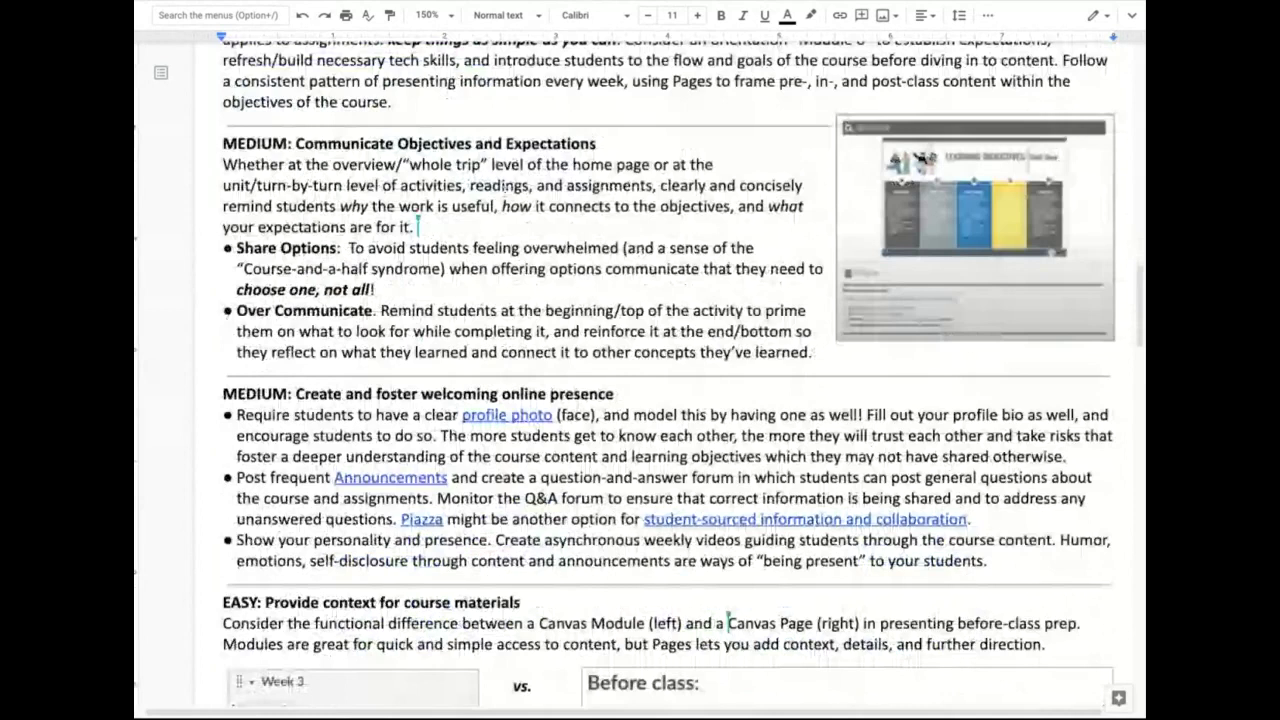
scroll(506, 186, "down", 1)
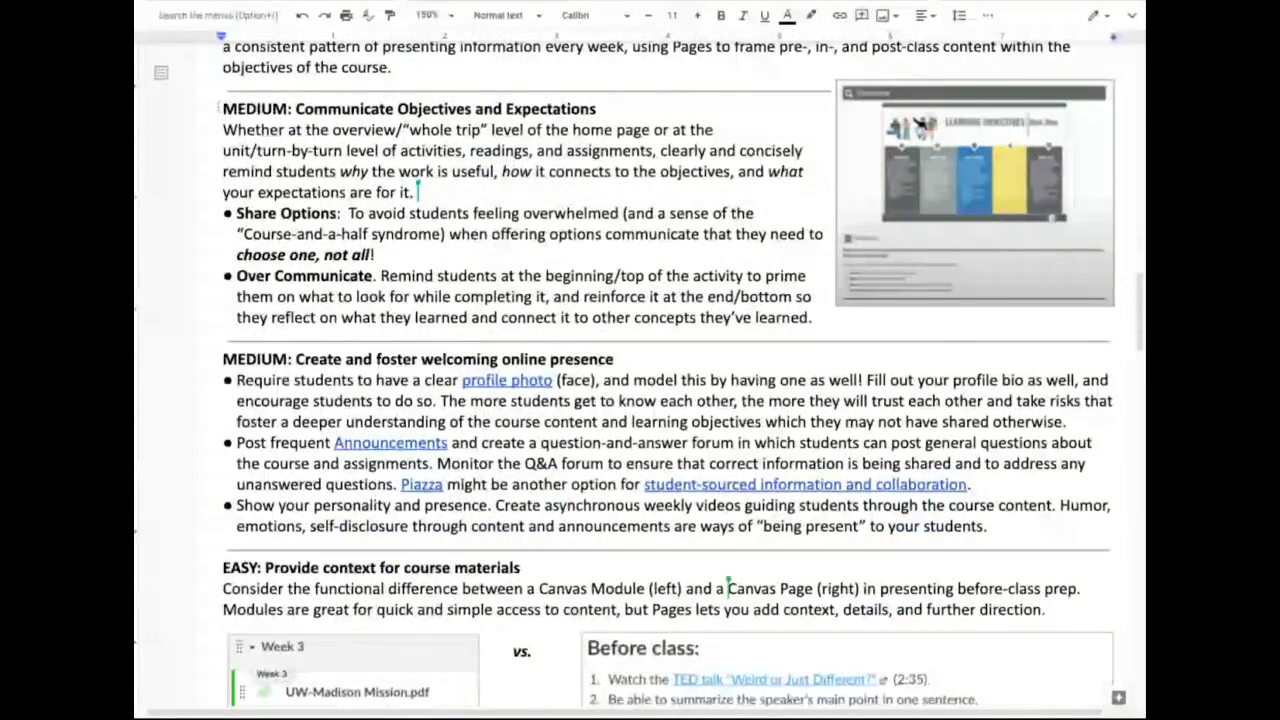
left_click_drag(222, 108, 536, 296)
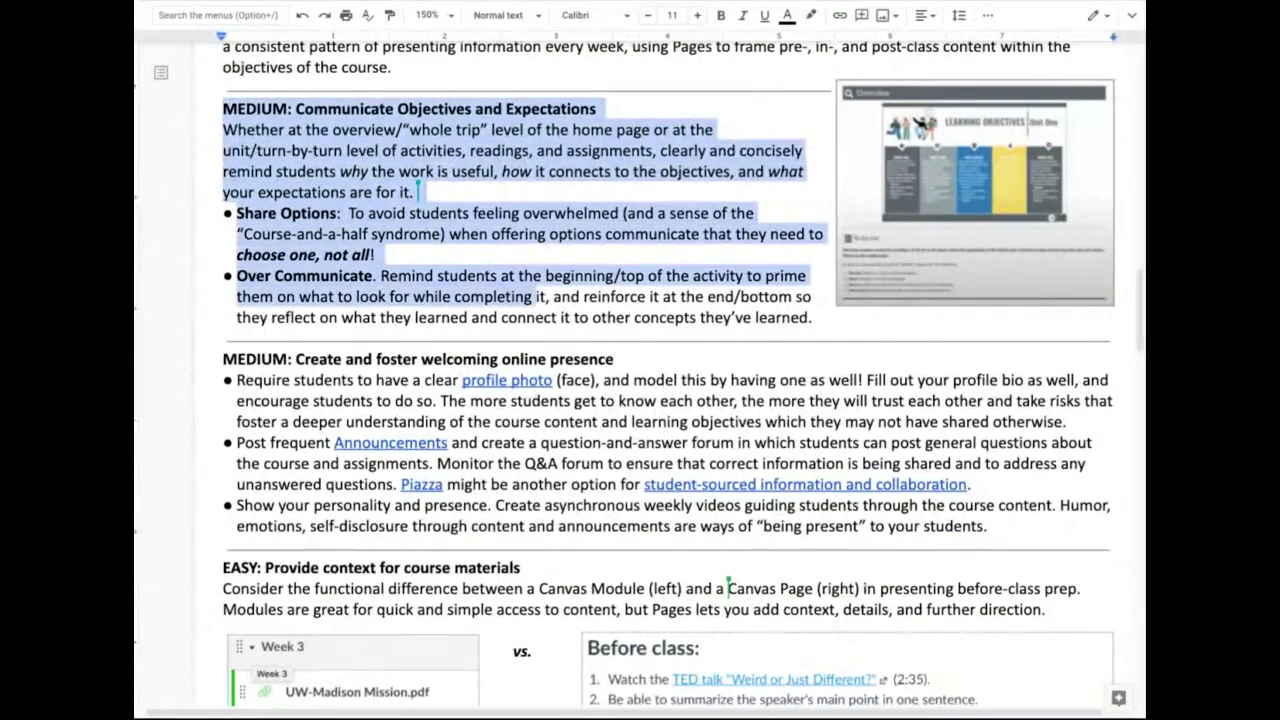
left_click(418, 188)
scroll(418, 188, "down", 7)
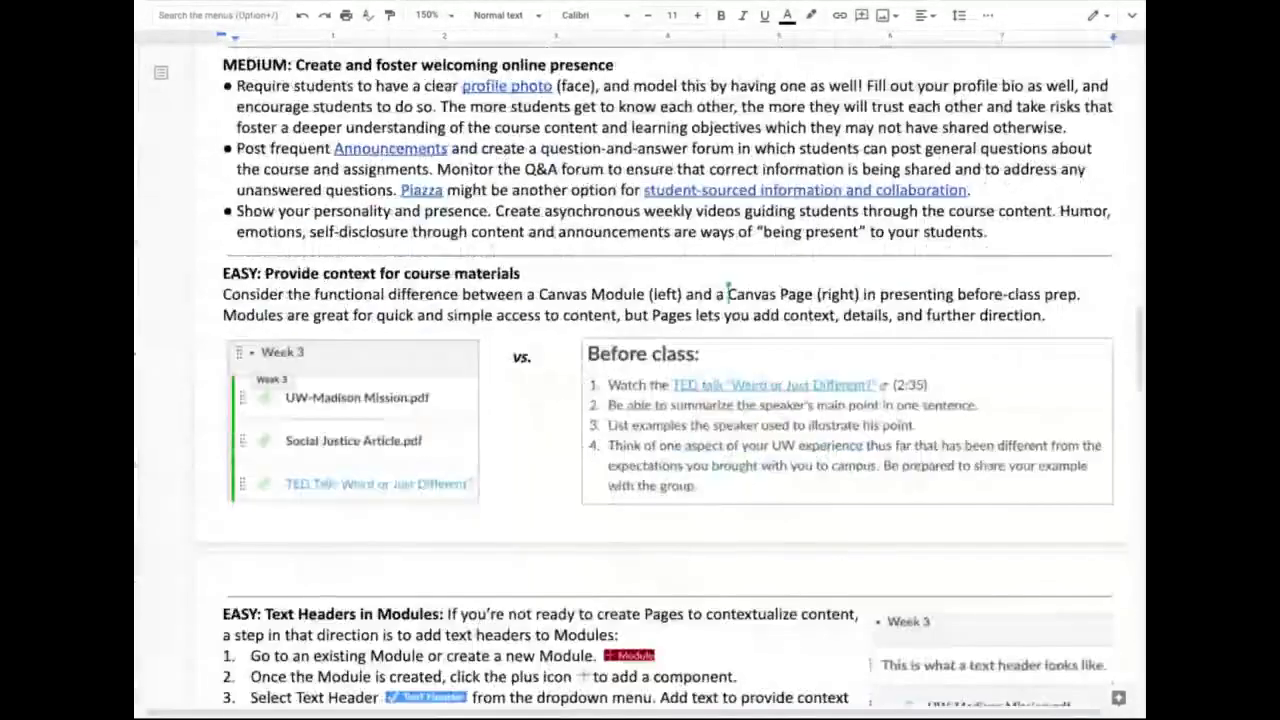
scroll(640, 380, "down", 19)
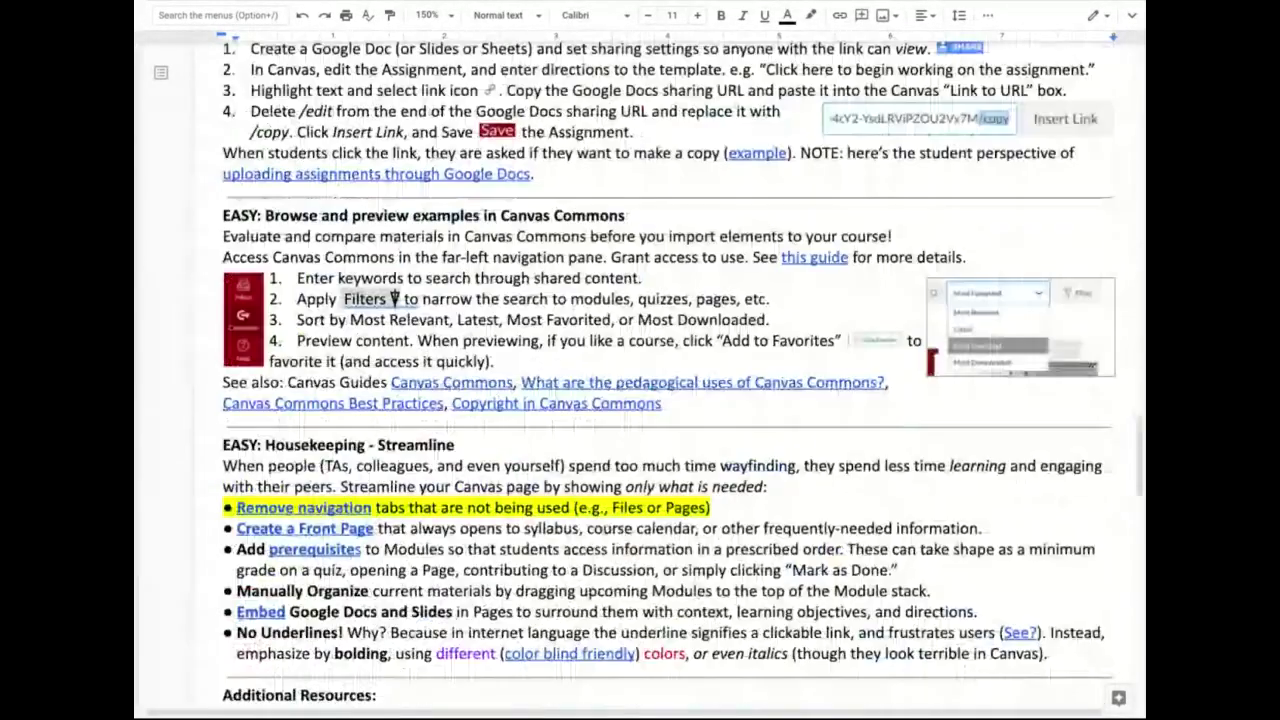
scroll(394, 298, "down", 6)
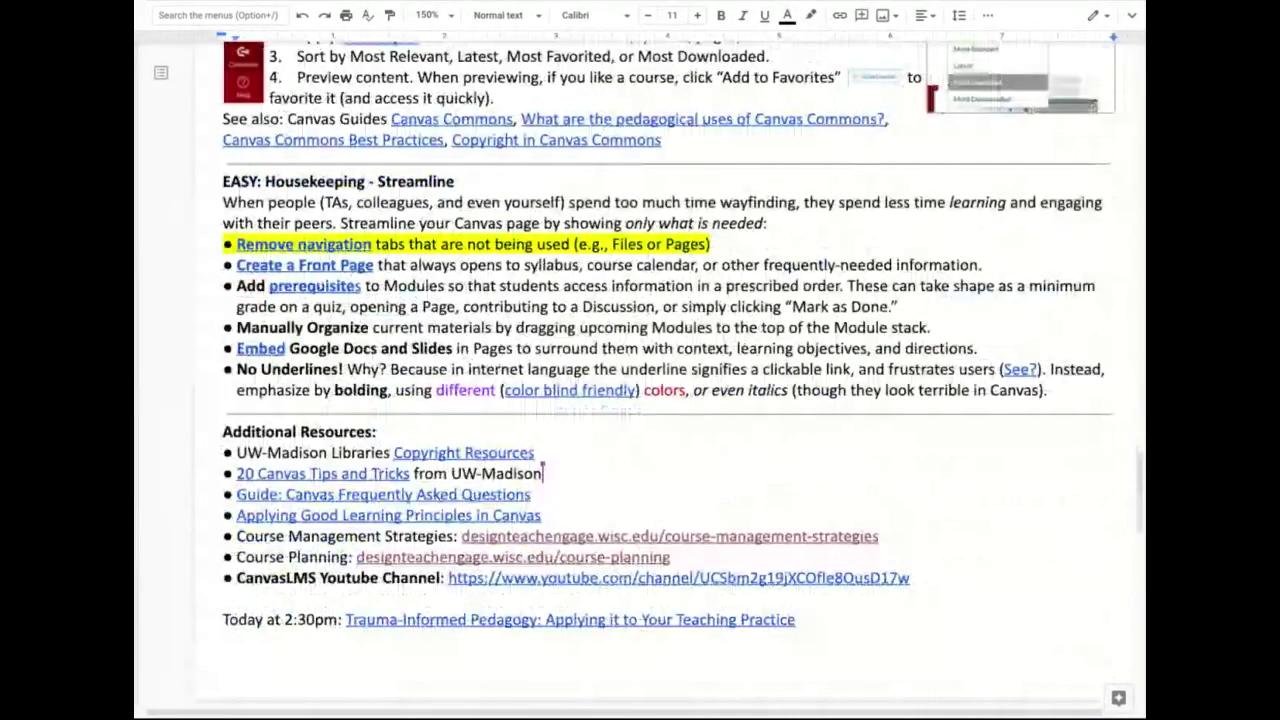
scroll(640, 380, "down", 2)
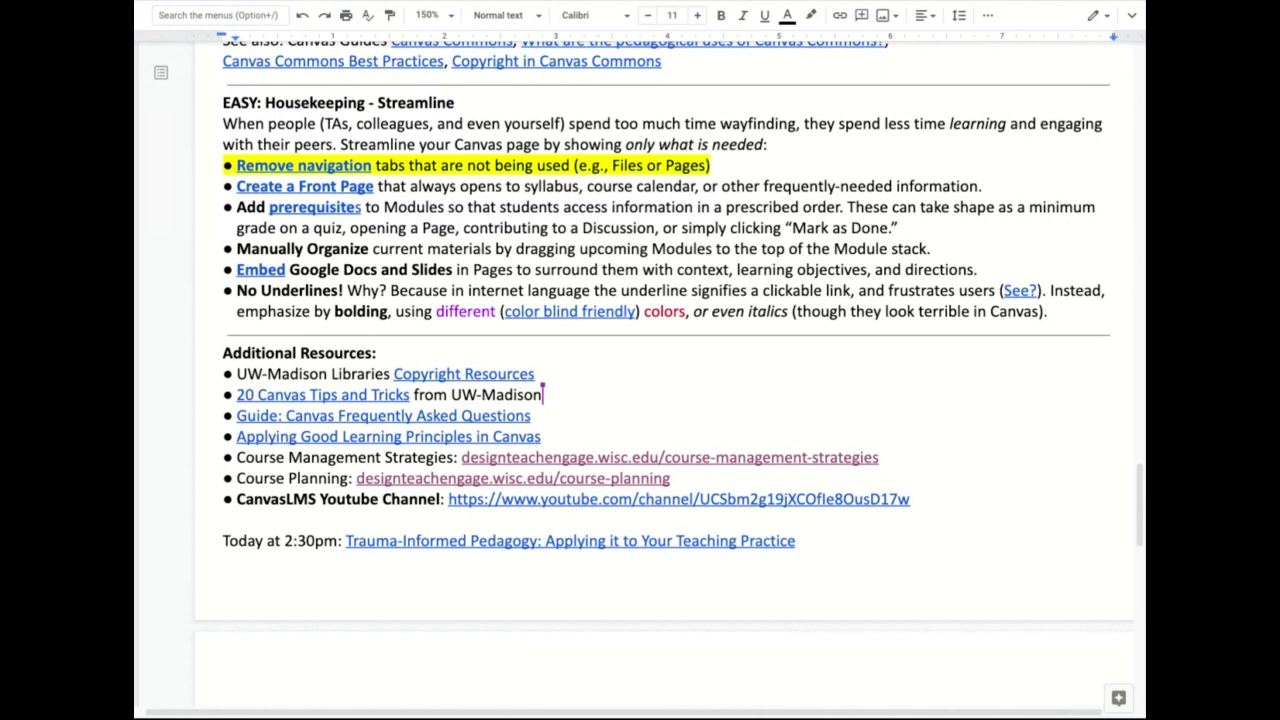
Scroll back up to the 'Questions and Issues you want us to address today' table
scroll(508, 274, "up", 1)
scroll(508, 274, "down", 1)
scroll(508, 274, "up", 7)
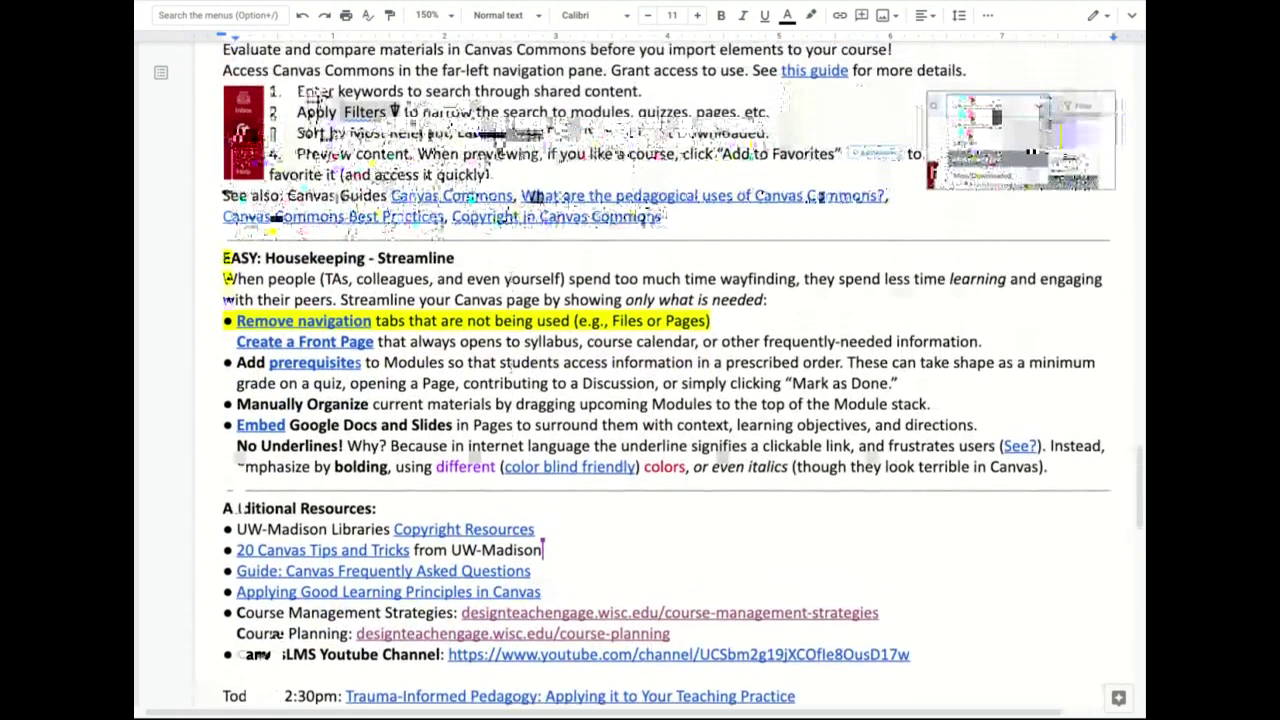
scroll(508, 274, "up", 6)
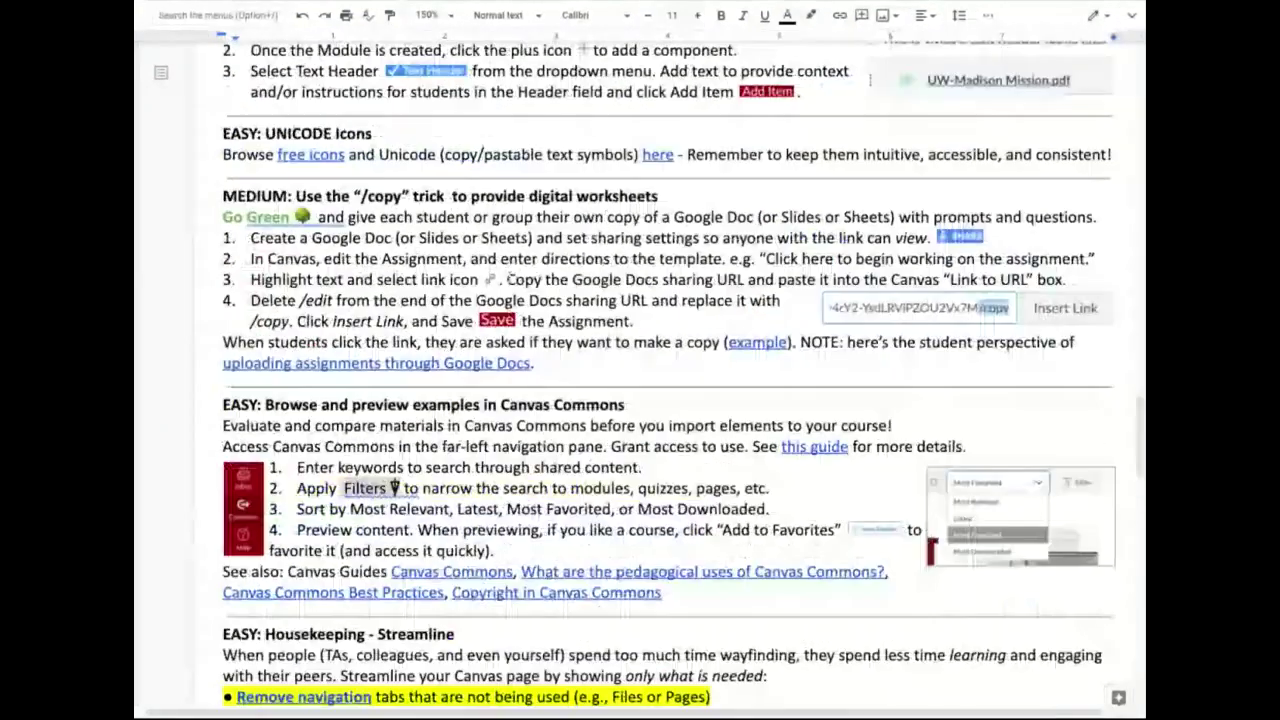
scroll(510, 279, "up", 15)
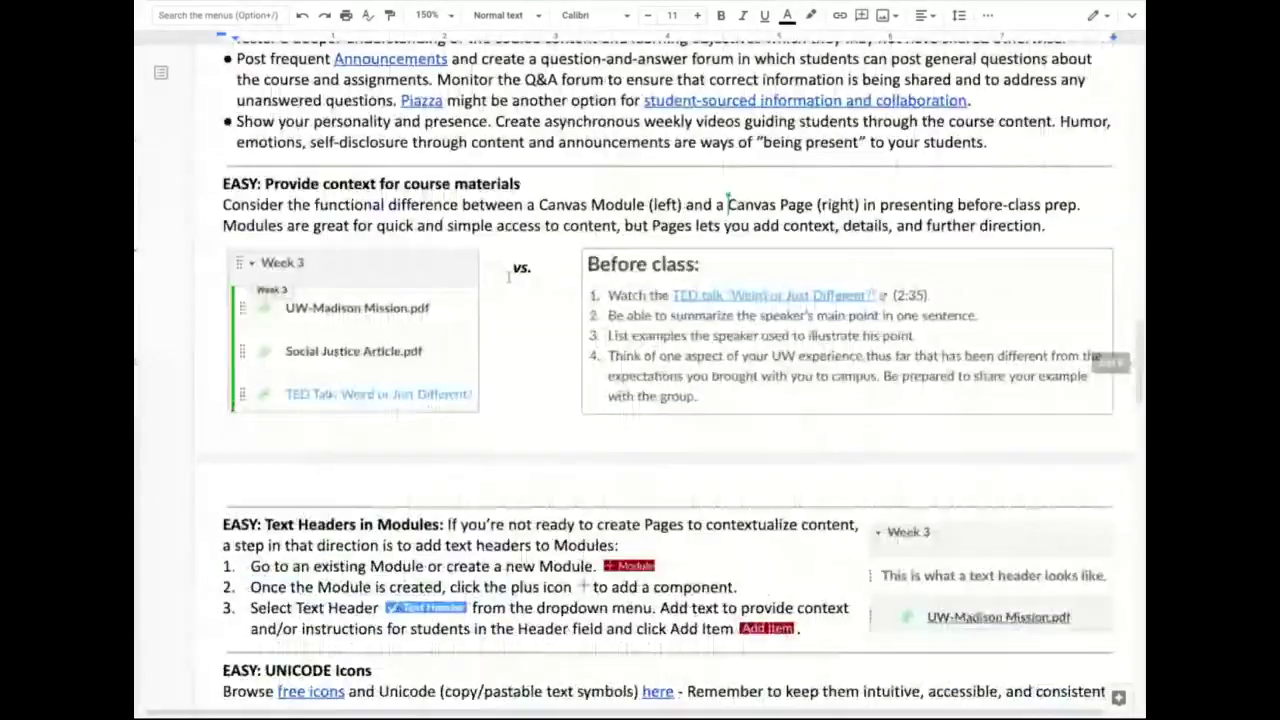
scroll(509, 272, "up", 12)
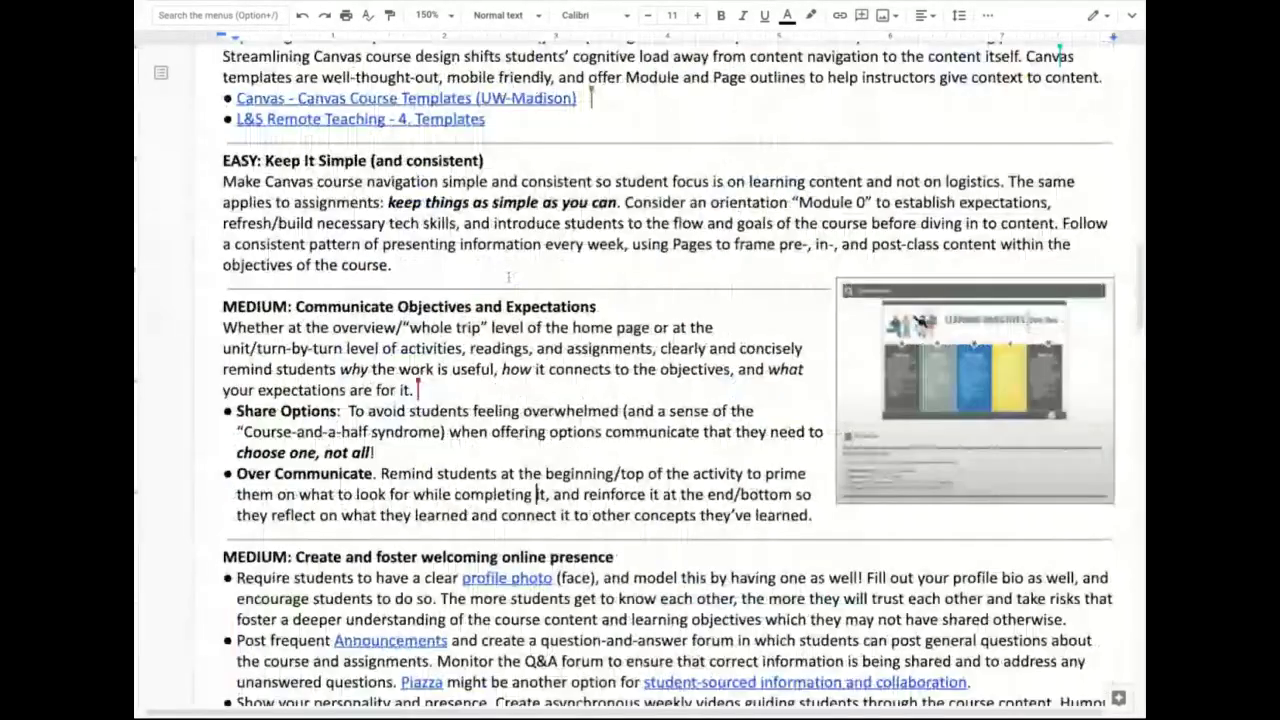
scroll(508, 276, "up", 6)
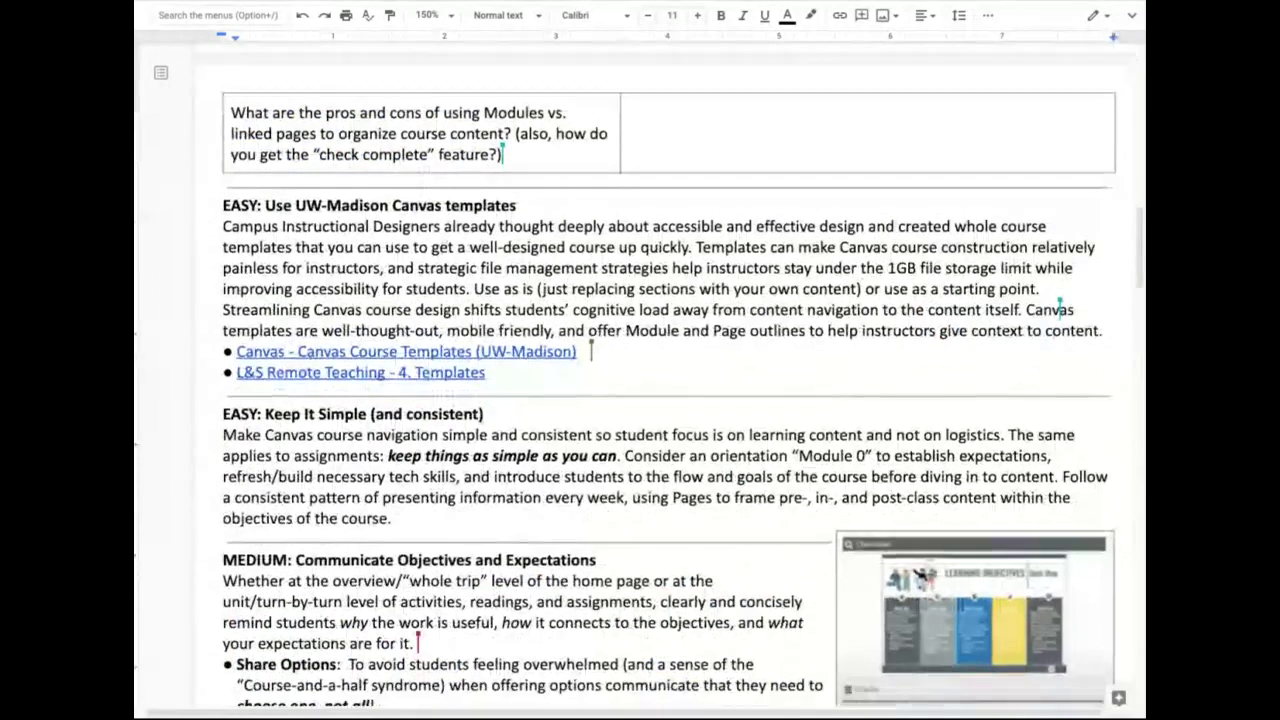
scroll(537, 599, "down", 4)
scroll(537, 599, "down", 8)
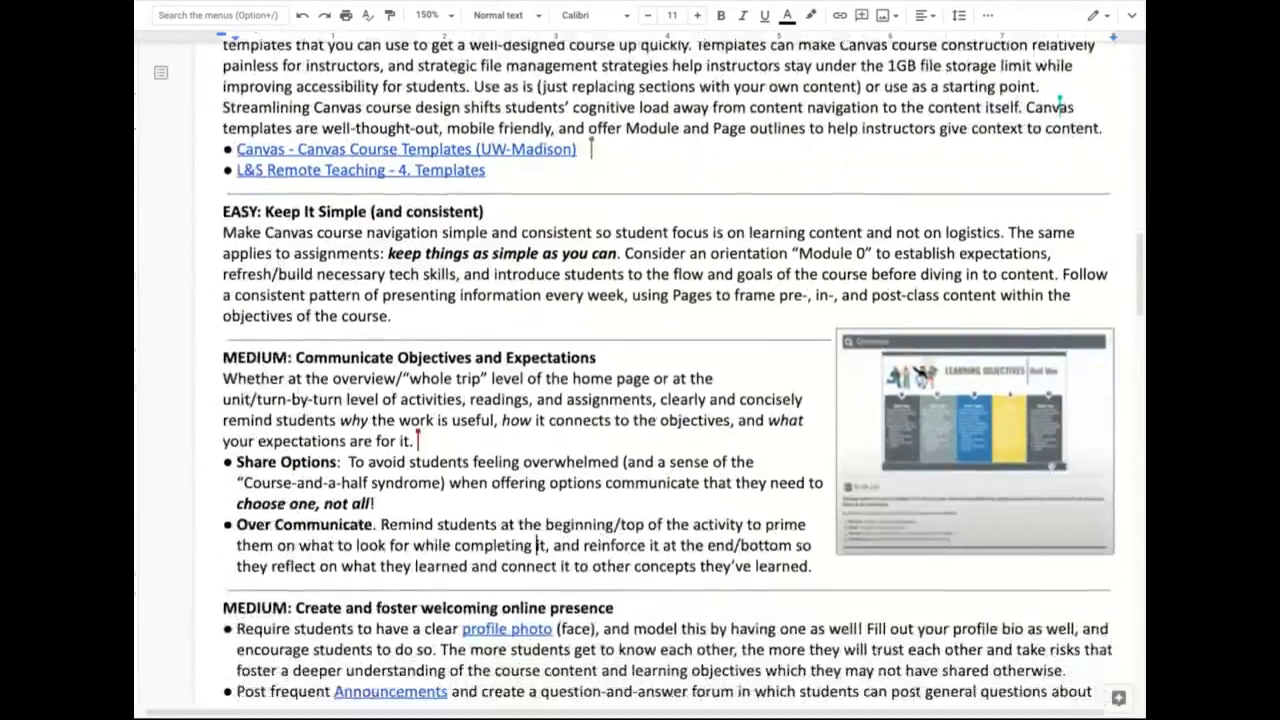
scroll(537, 599, "up", 9)
scroll(536, 627, "up", 5)
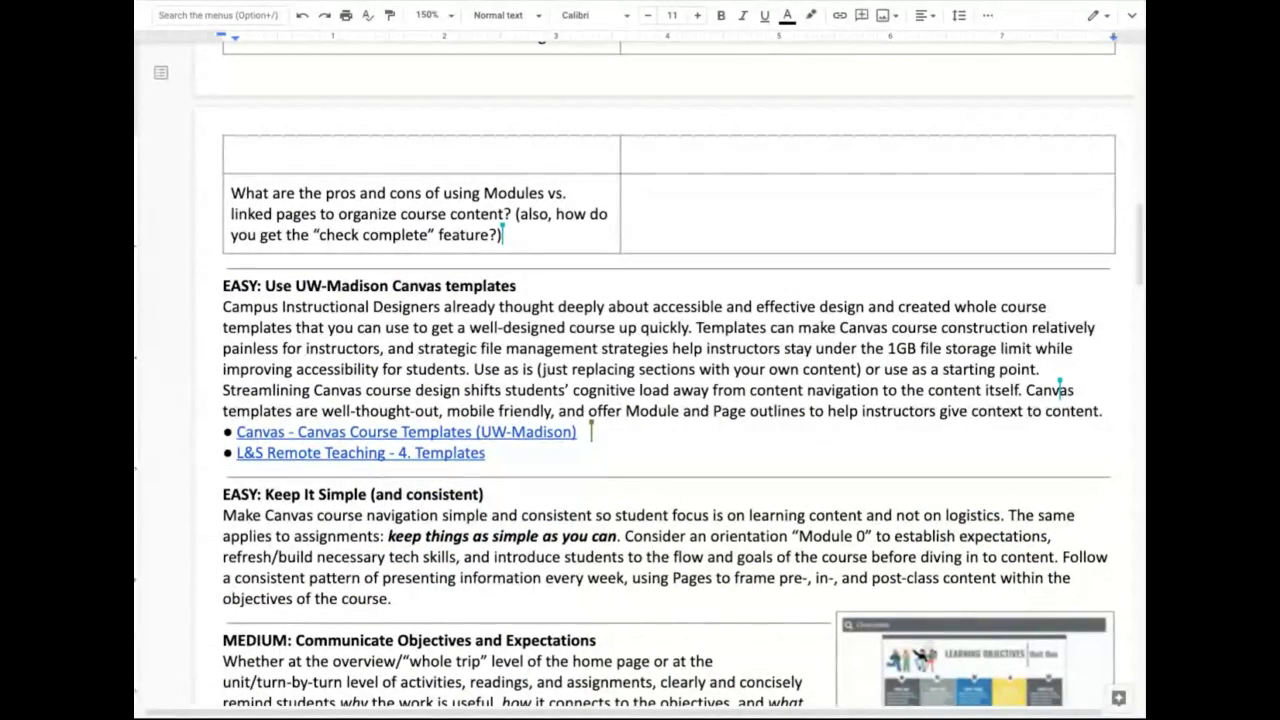
scroll(550, 285, "up", 1)
scroll(550, 285, "up", 10)
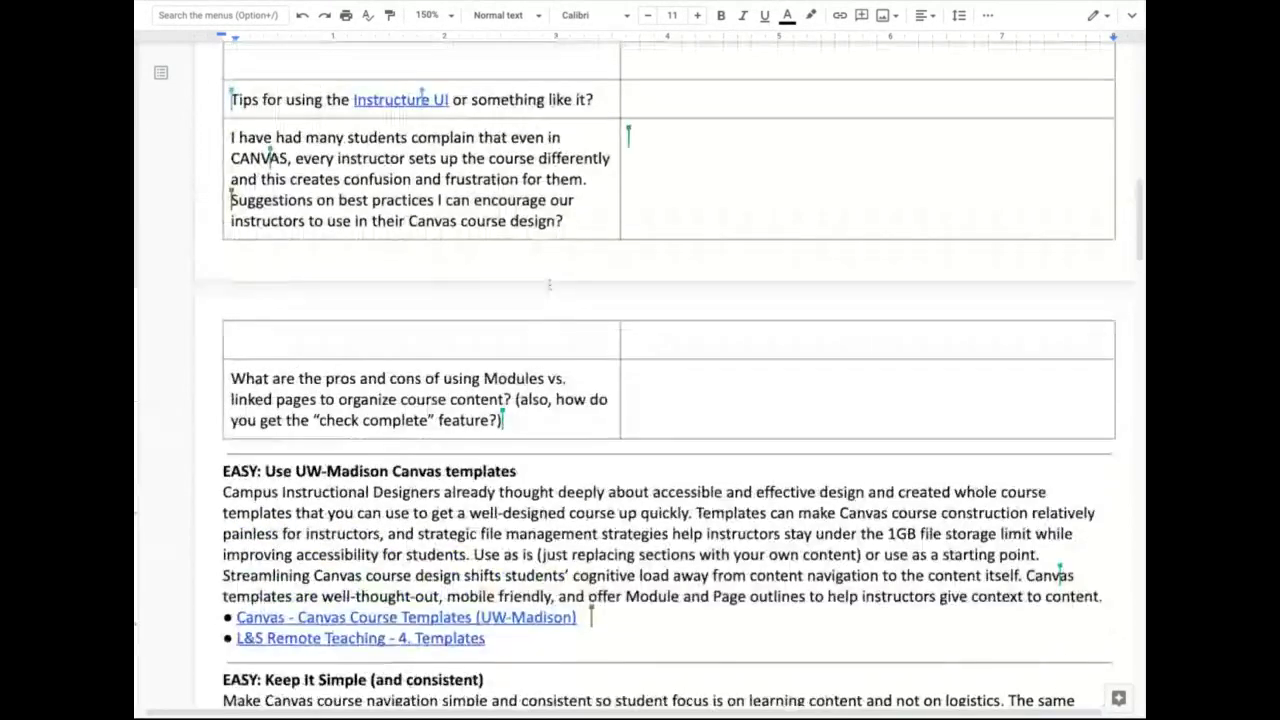
scroll(547, 284, "up", 1)
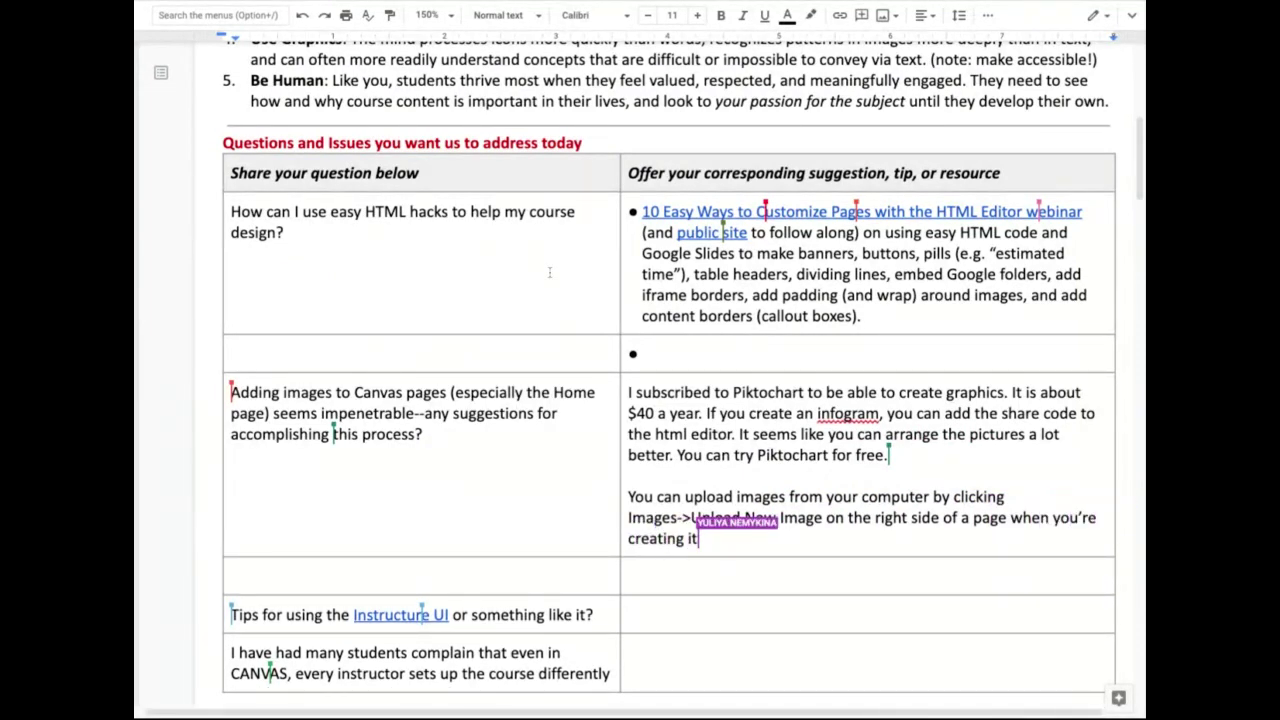
Append three empty rows below the Modules vs. linked pages question, then return to the table header
scroll(535, 283, "down", 2)
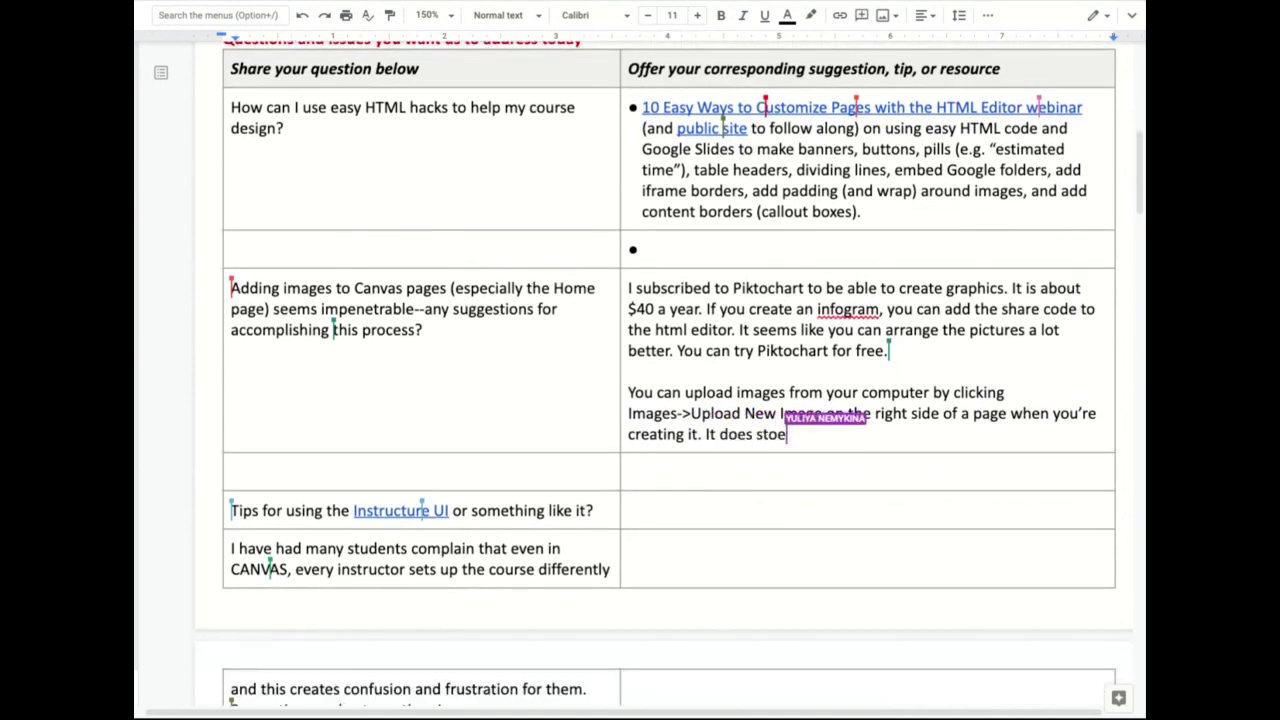
scroll(665, 374, "down", 3)
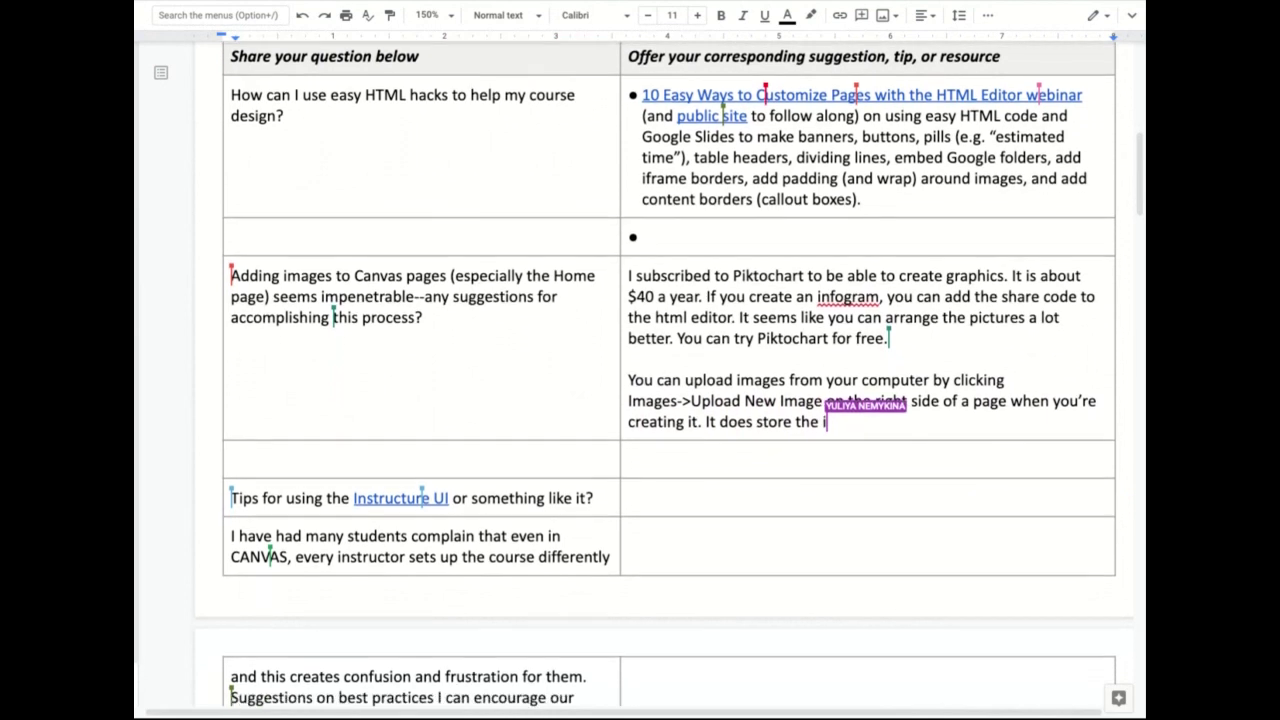
scroll(698, 479, "down", 3)
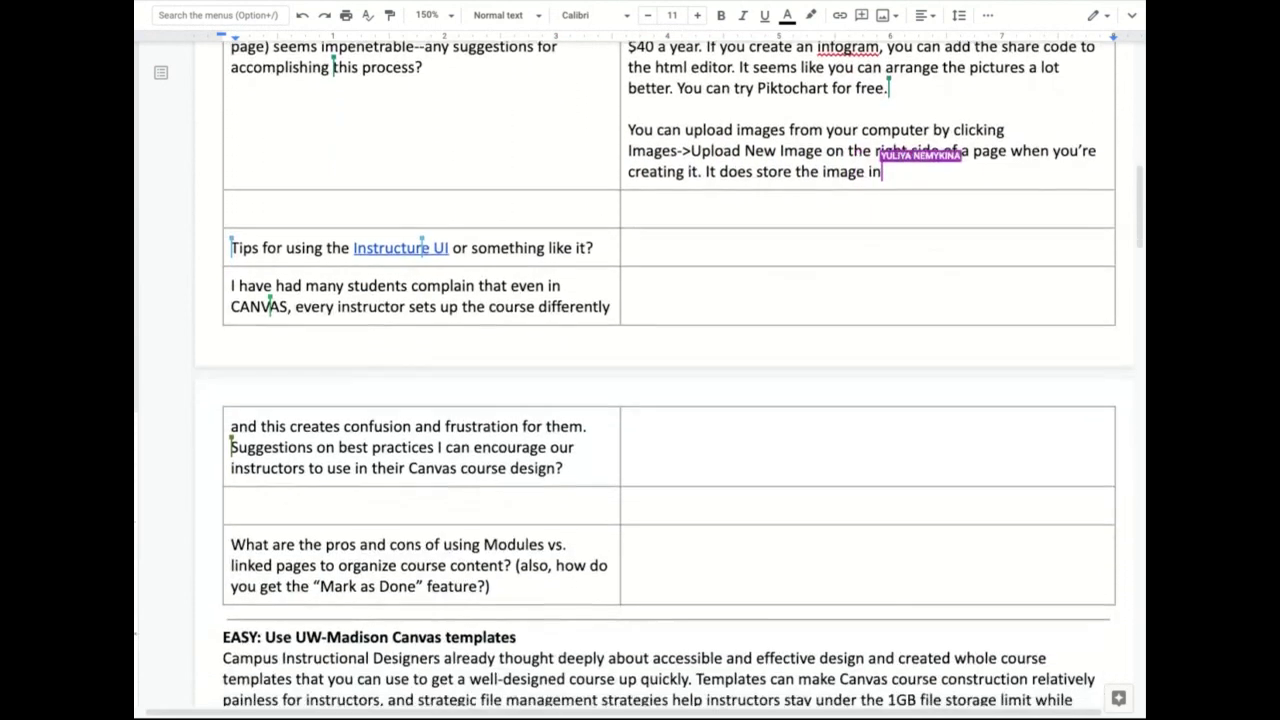
left_click(698, 479)
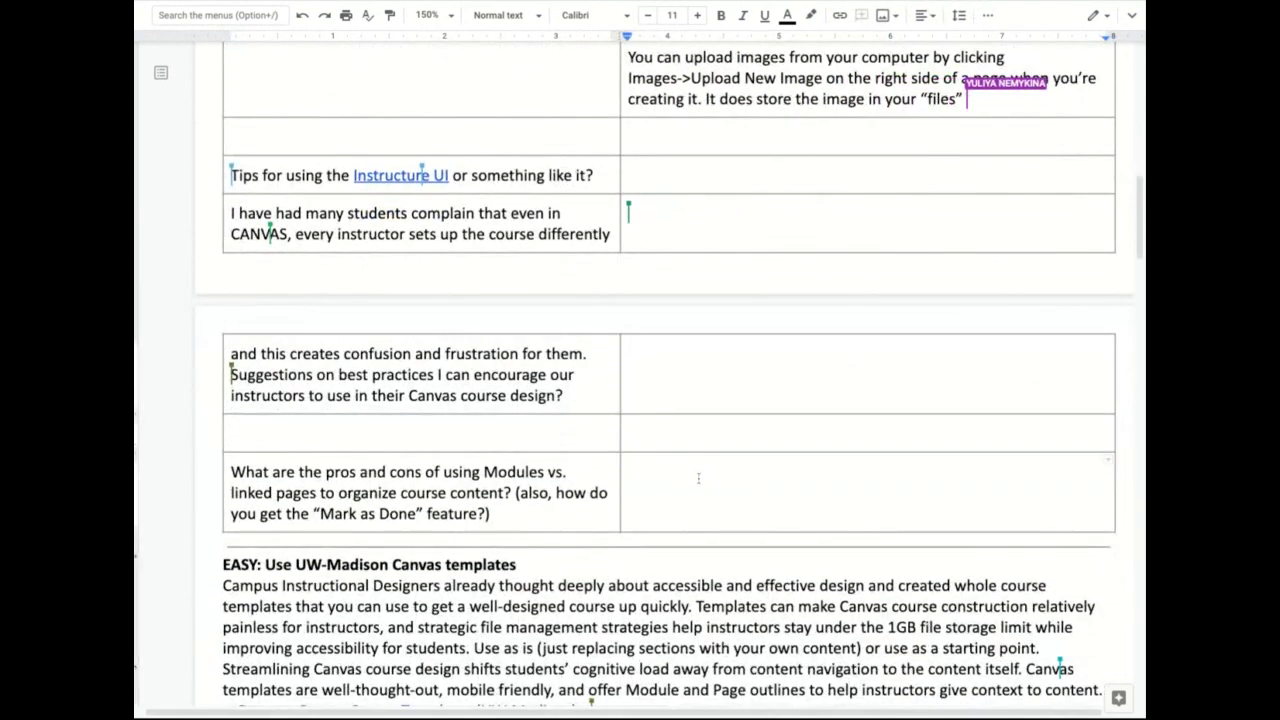
key("Tab")
left_click(759, 545)
key("Tab")
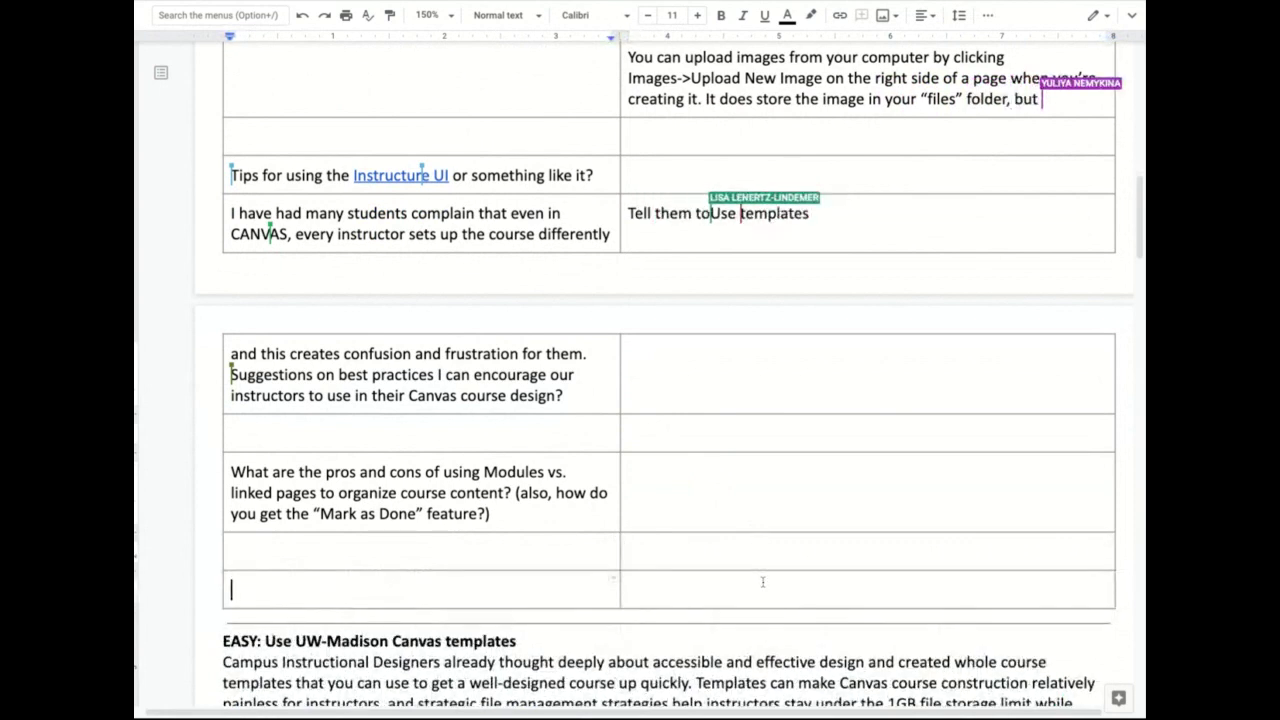
left_click(762, 582)
key("Tab")
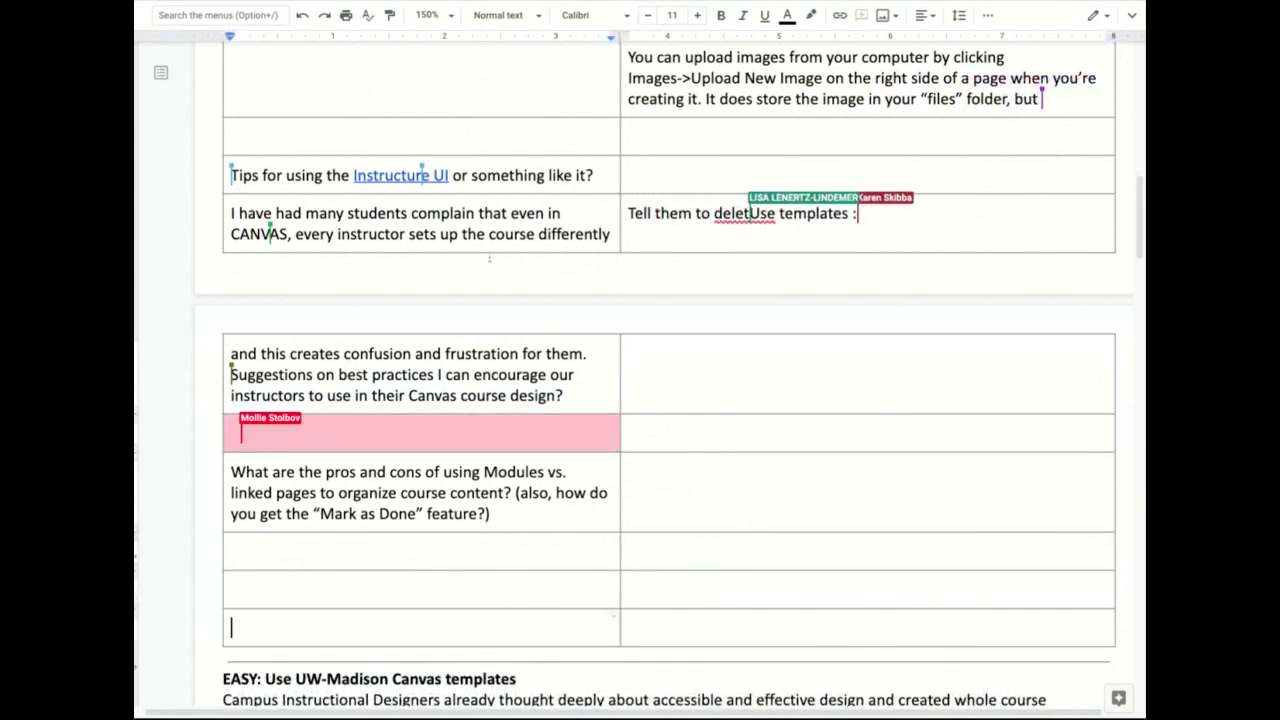
scroll(489, 258, "up", 3)
scroll(489, 258, "up", 2)
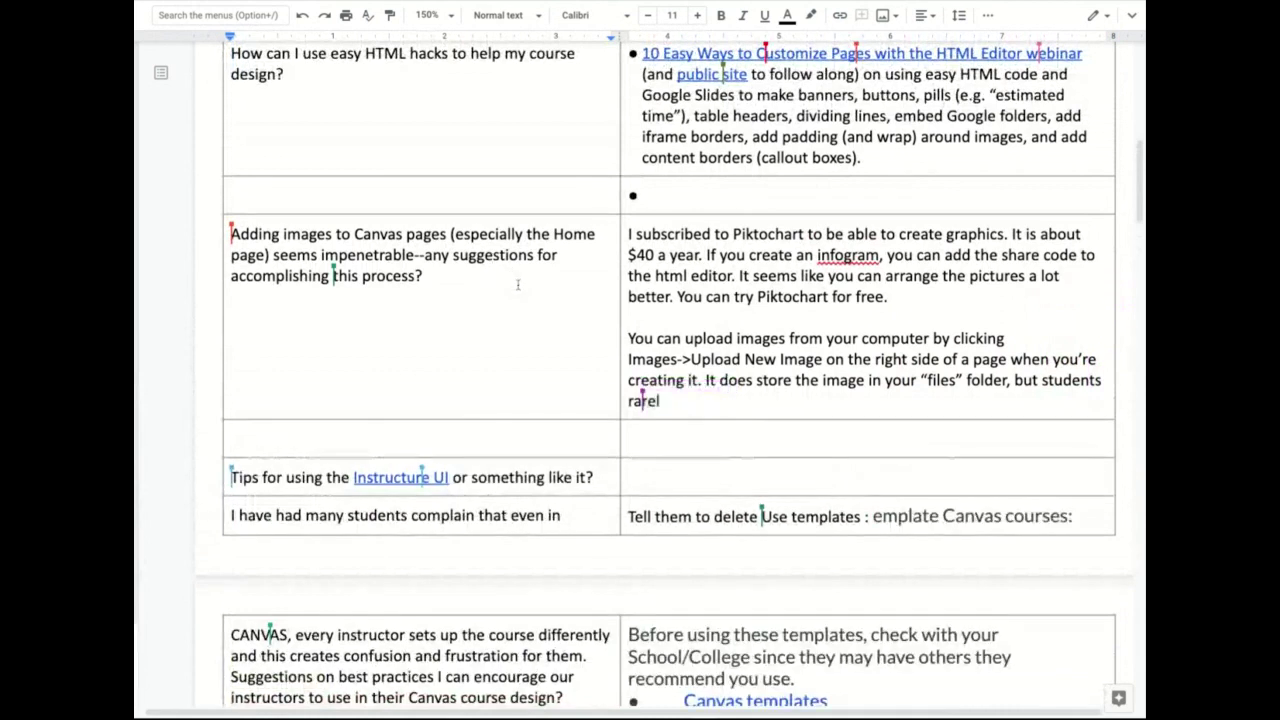
scroll(518, 285, "up", 2)
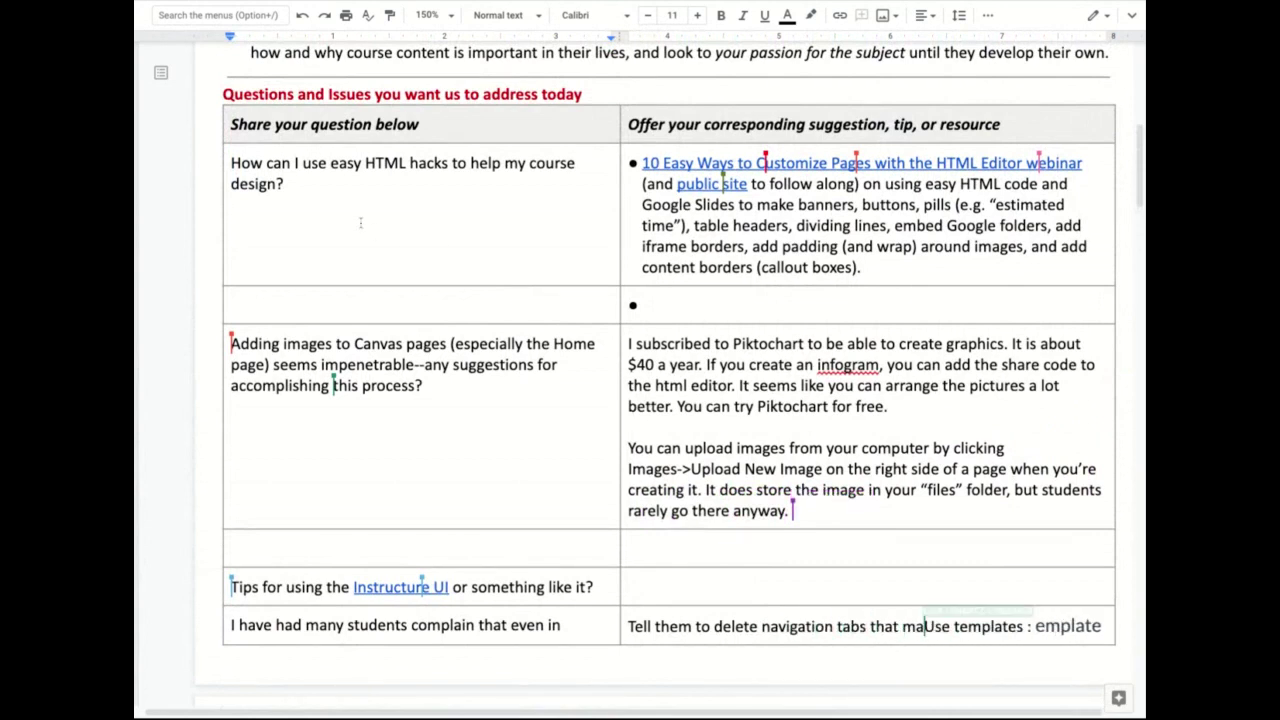
triple_click(283, 190)
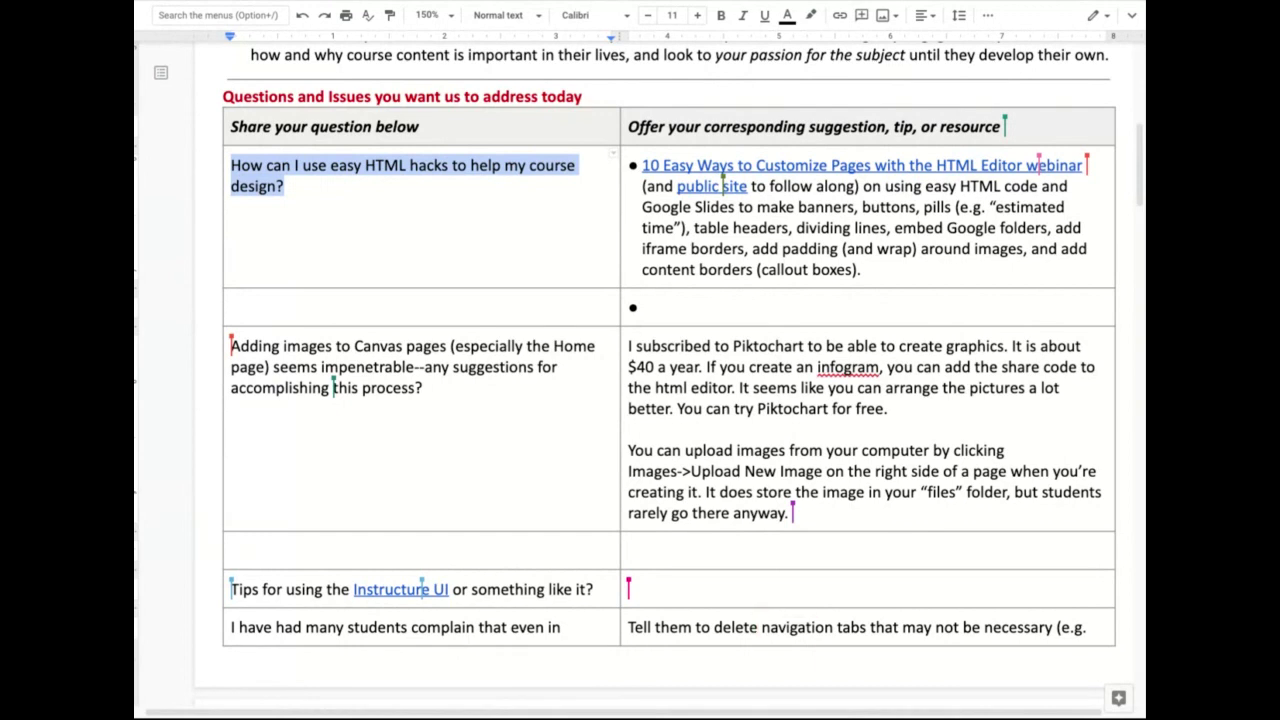
key("Right")
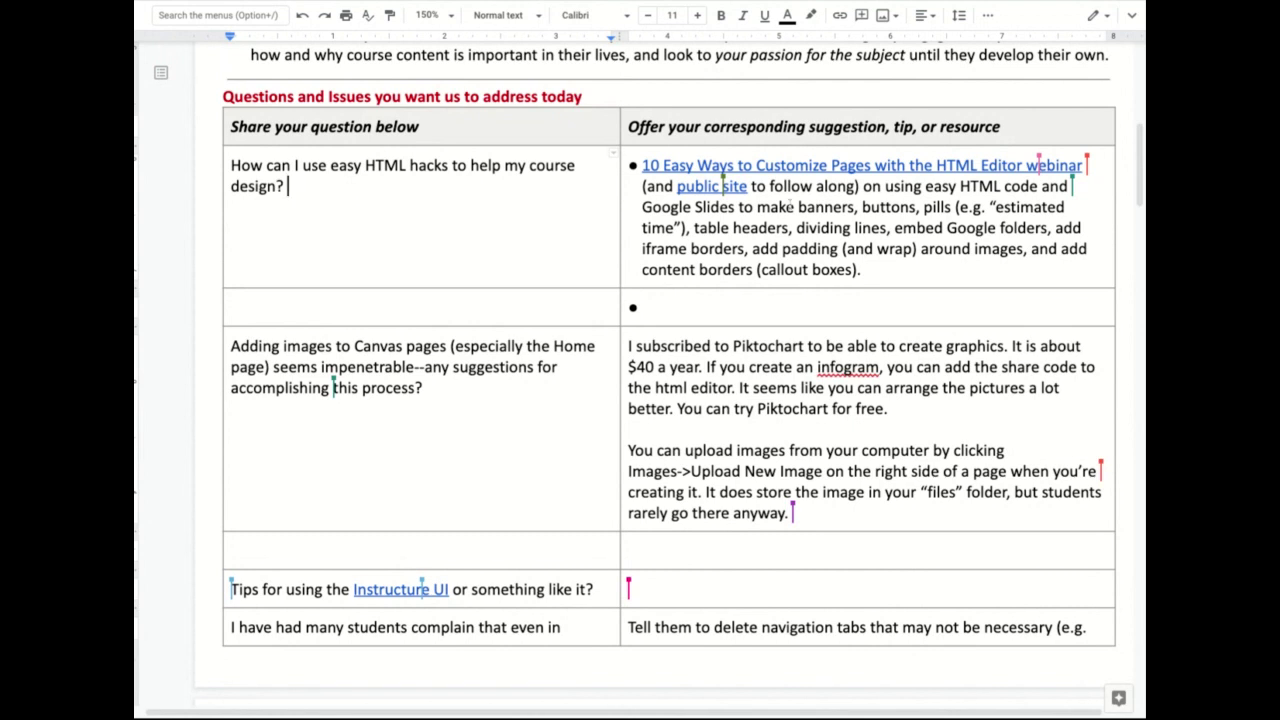
left_click(786, 207)
left_click_drag(642, 207, 735, 207)
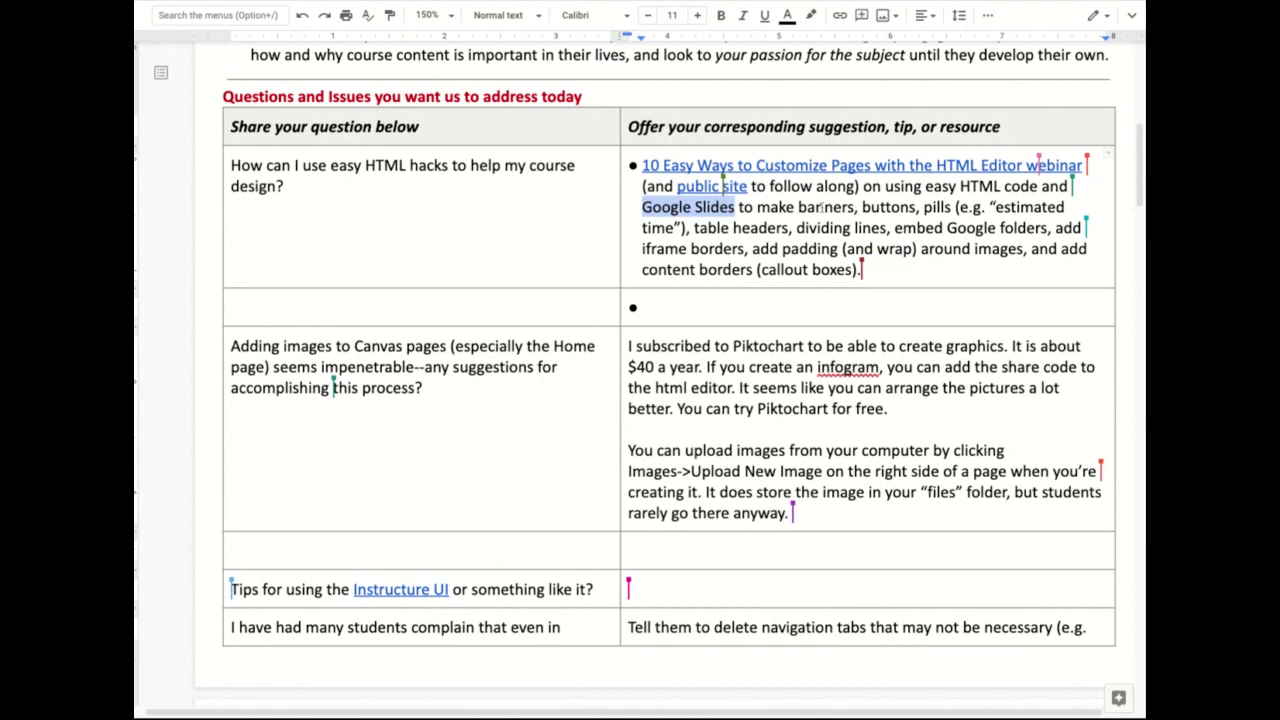
left_click(816, 207)
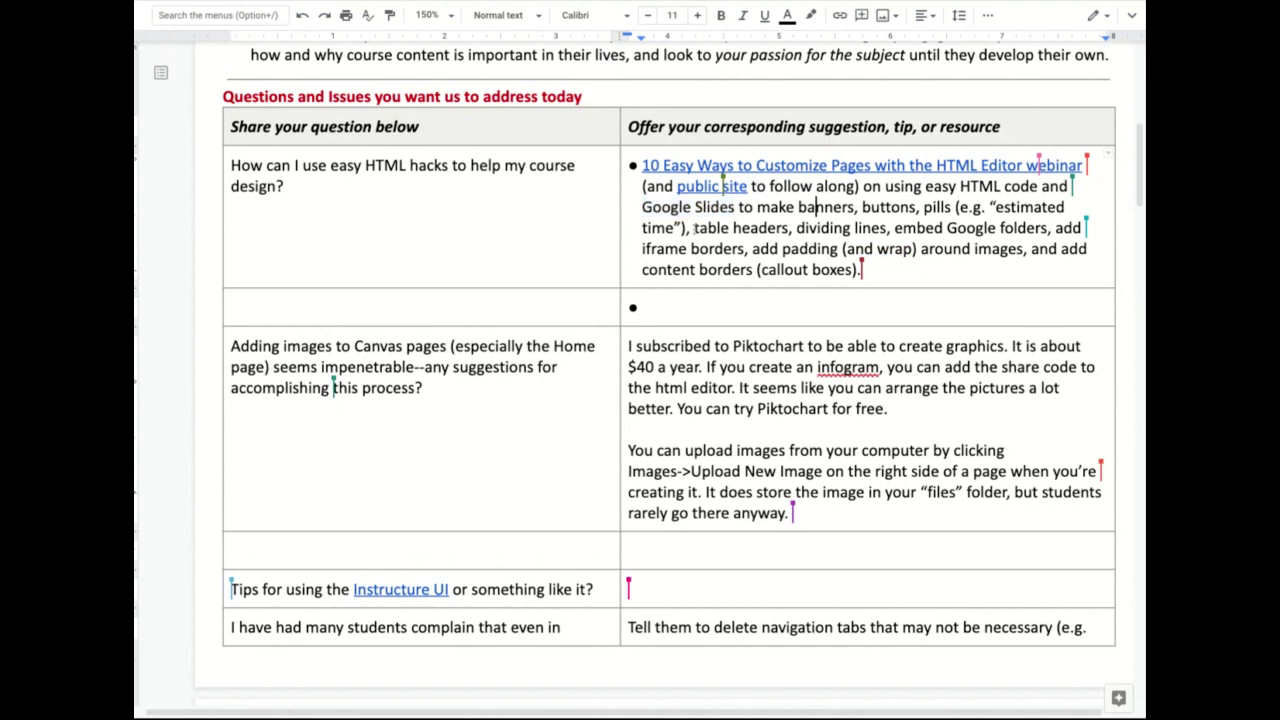
left_click_drag(694, 228, 886, 228)
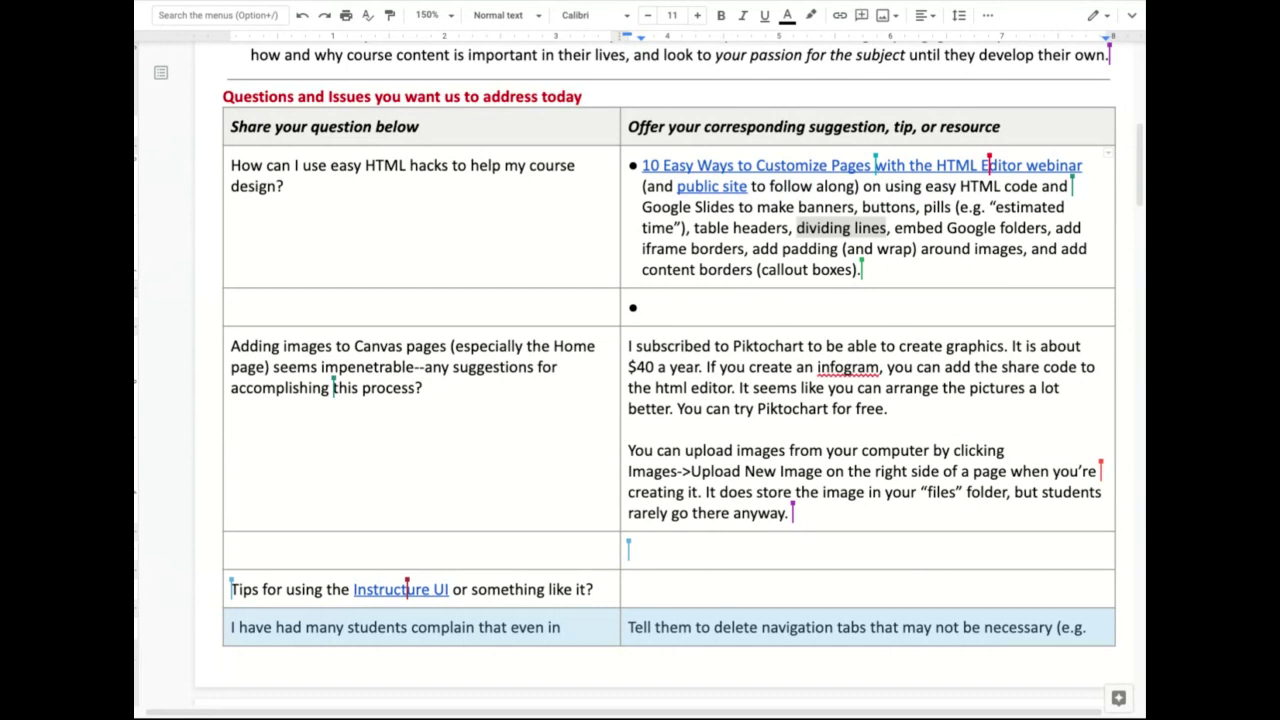
scroll(665, 370, "down", 5)
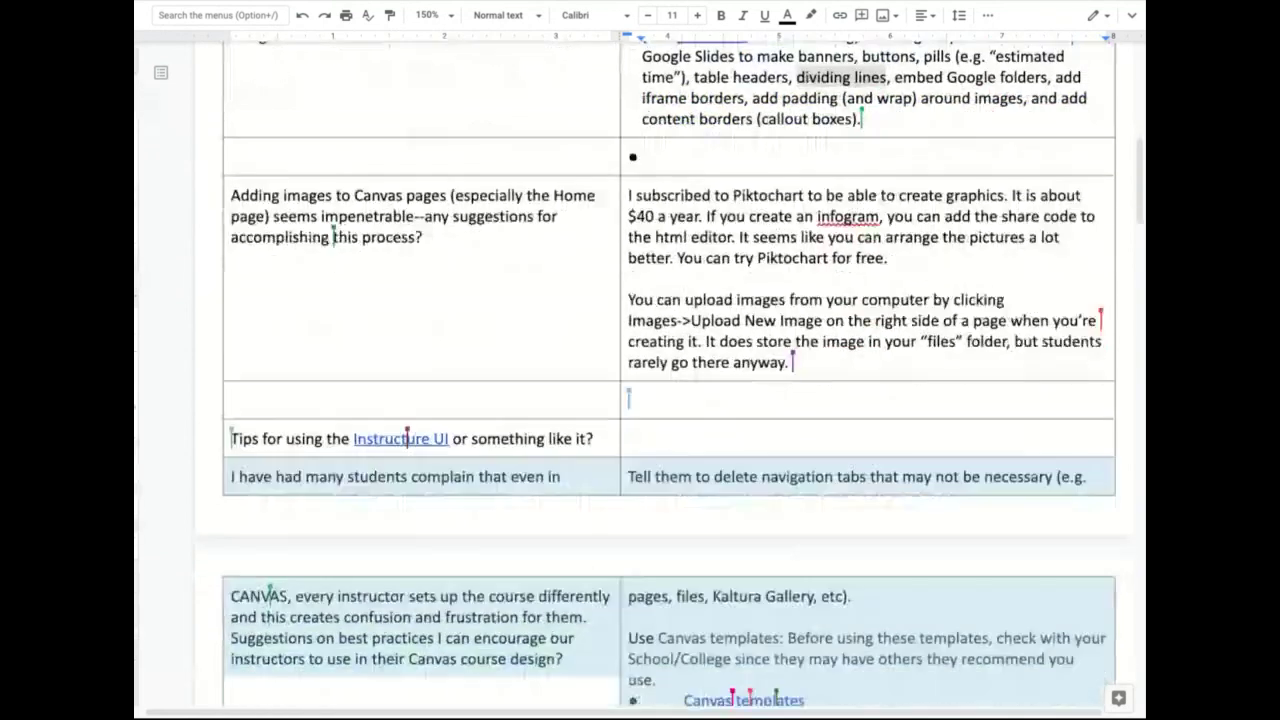
scroll(665, 370, "down", 7)
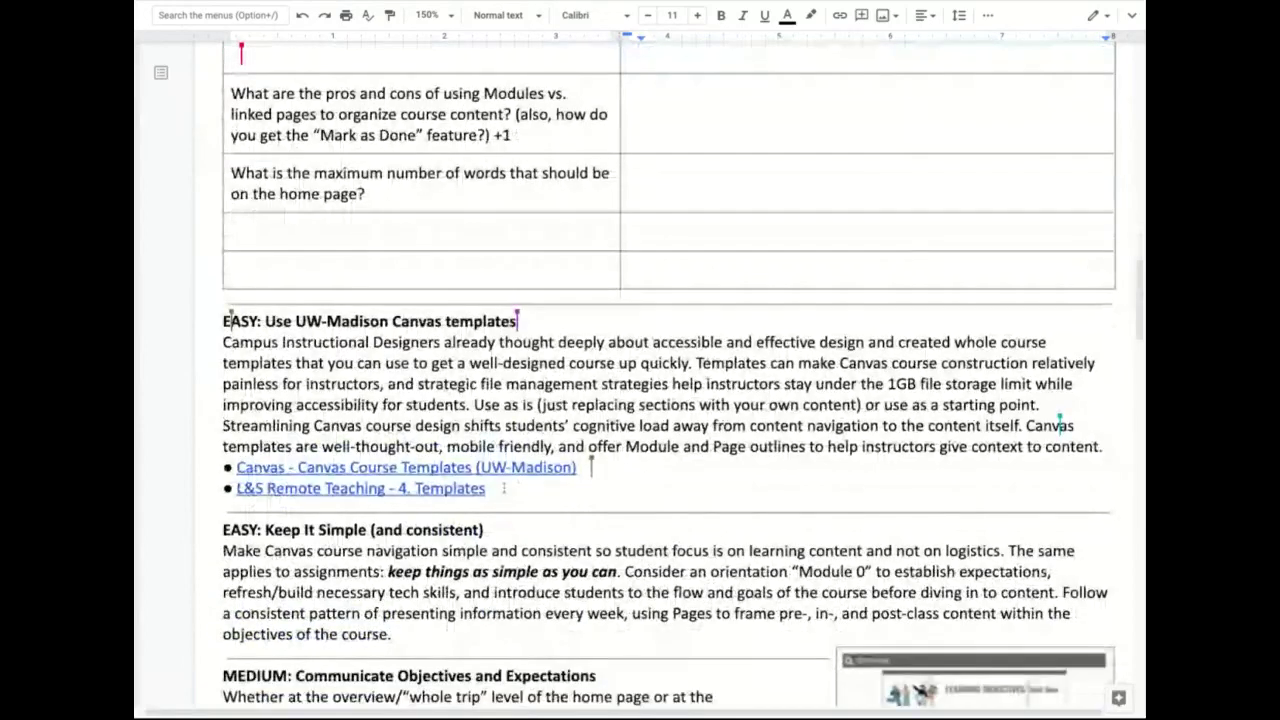
left_click_drag(504, 488, 214, 352)
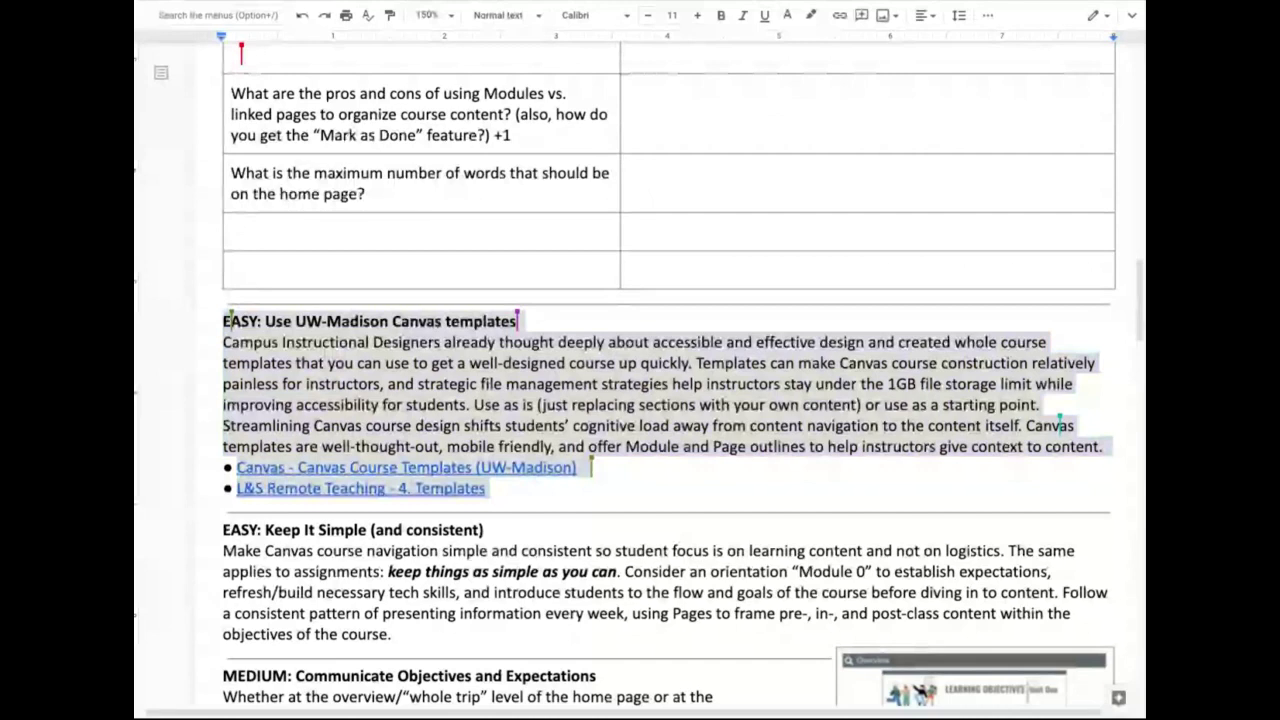
key("super+Tab")
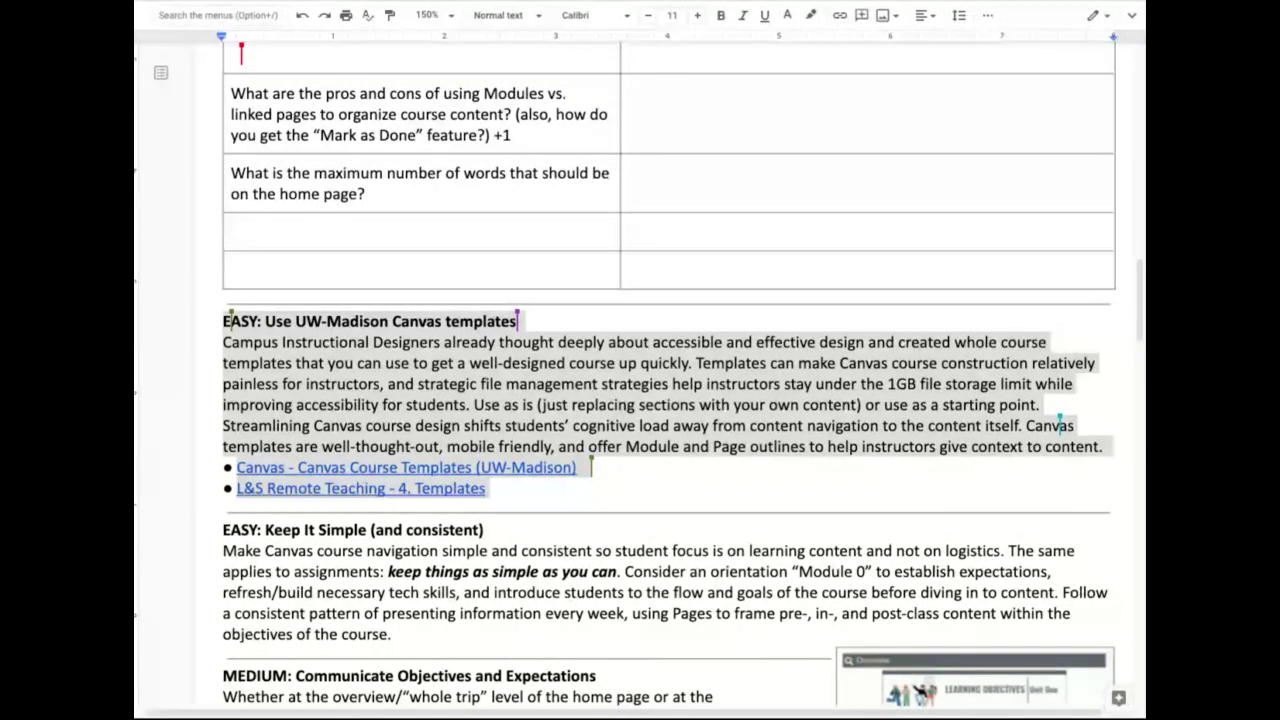
key("alt+Tab")
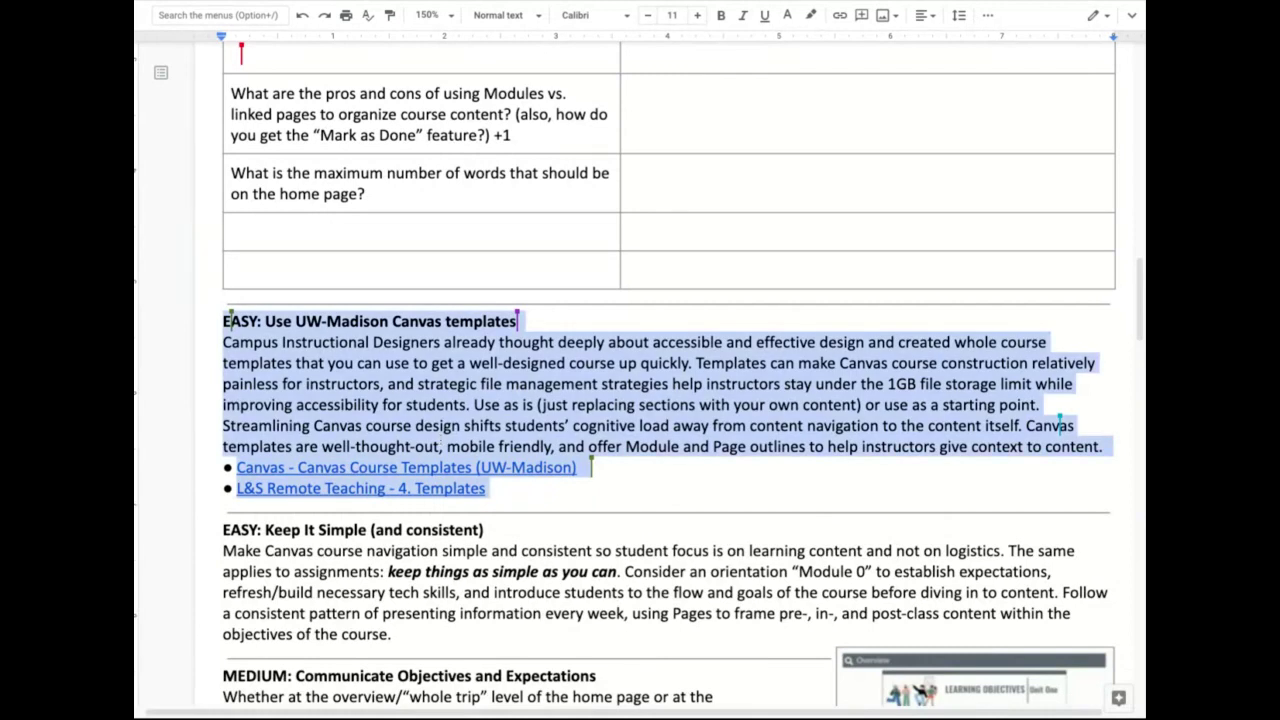
left_click(516, 488)
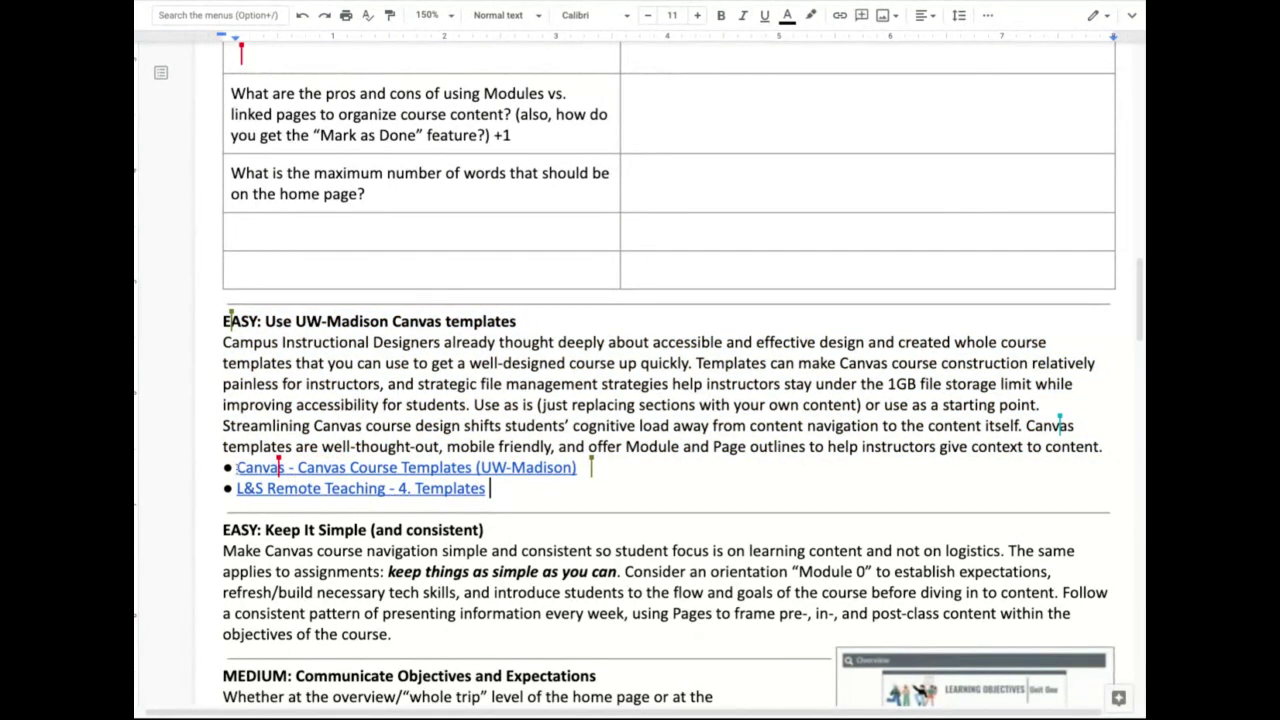
left_click_drag(237, 467, 591, 467)
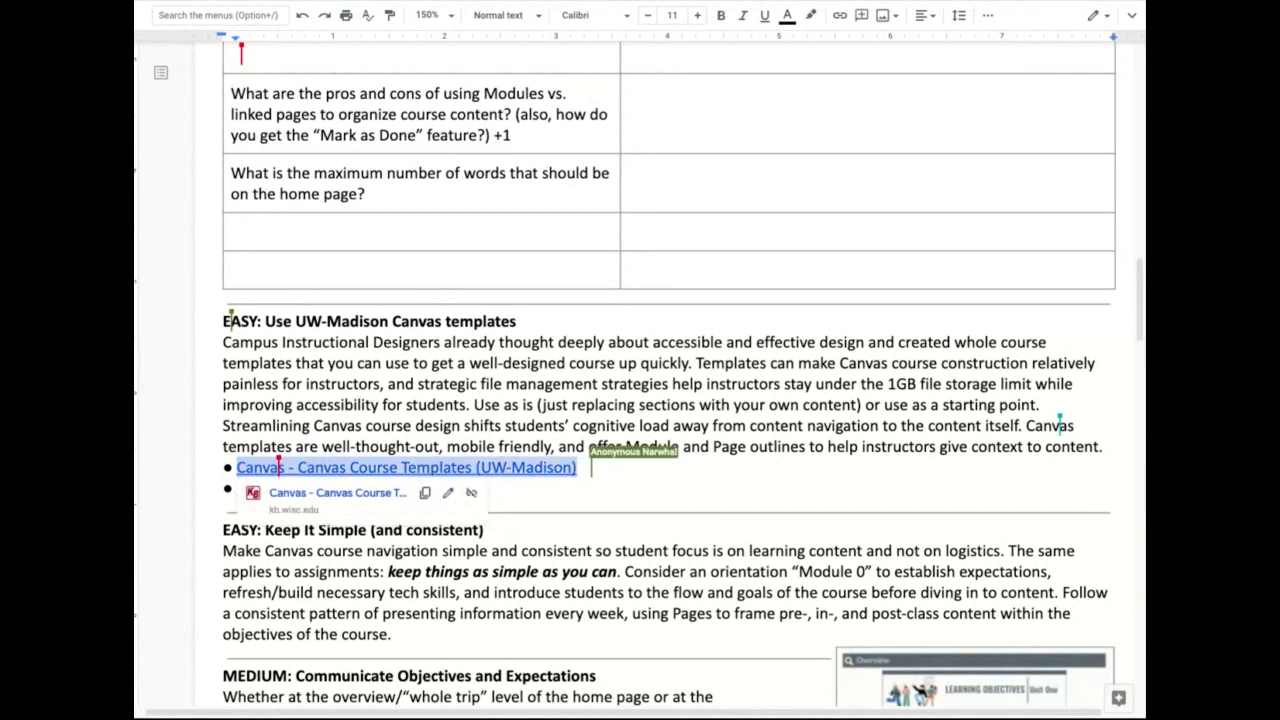
left_click(489, 488)
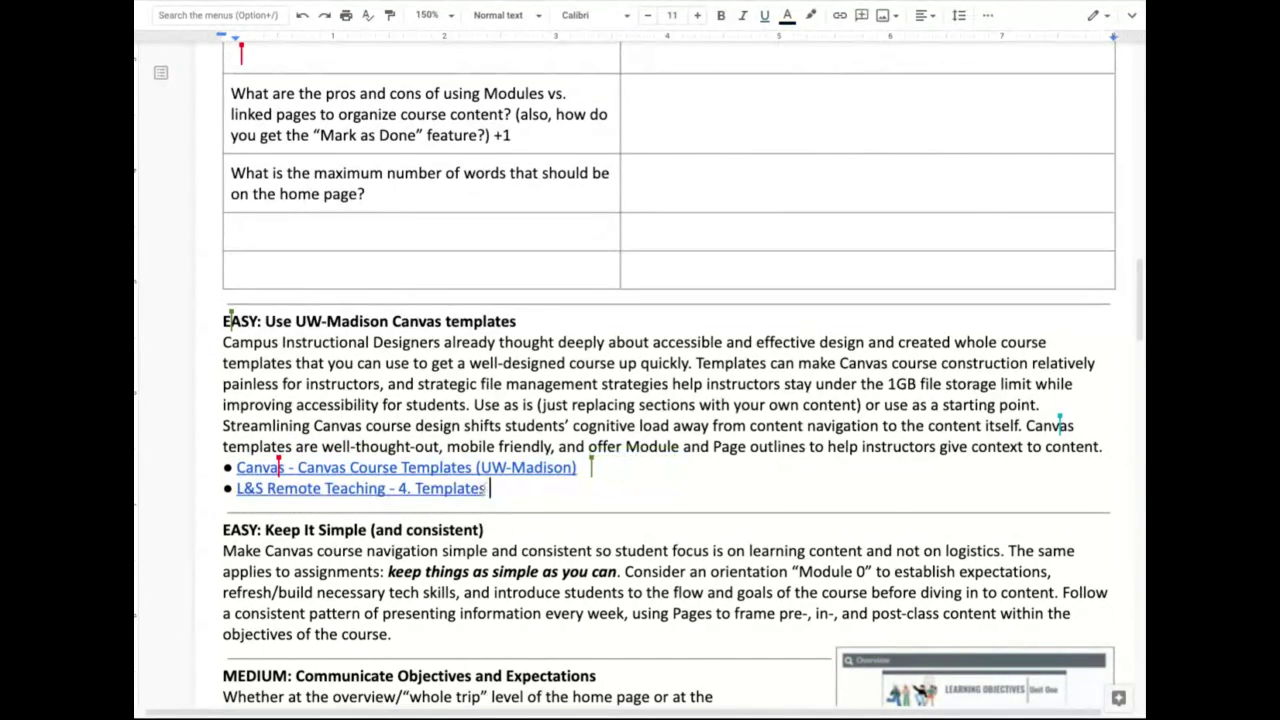
left_click_drag(489, 488, 237, 488)
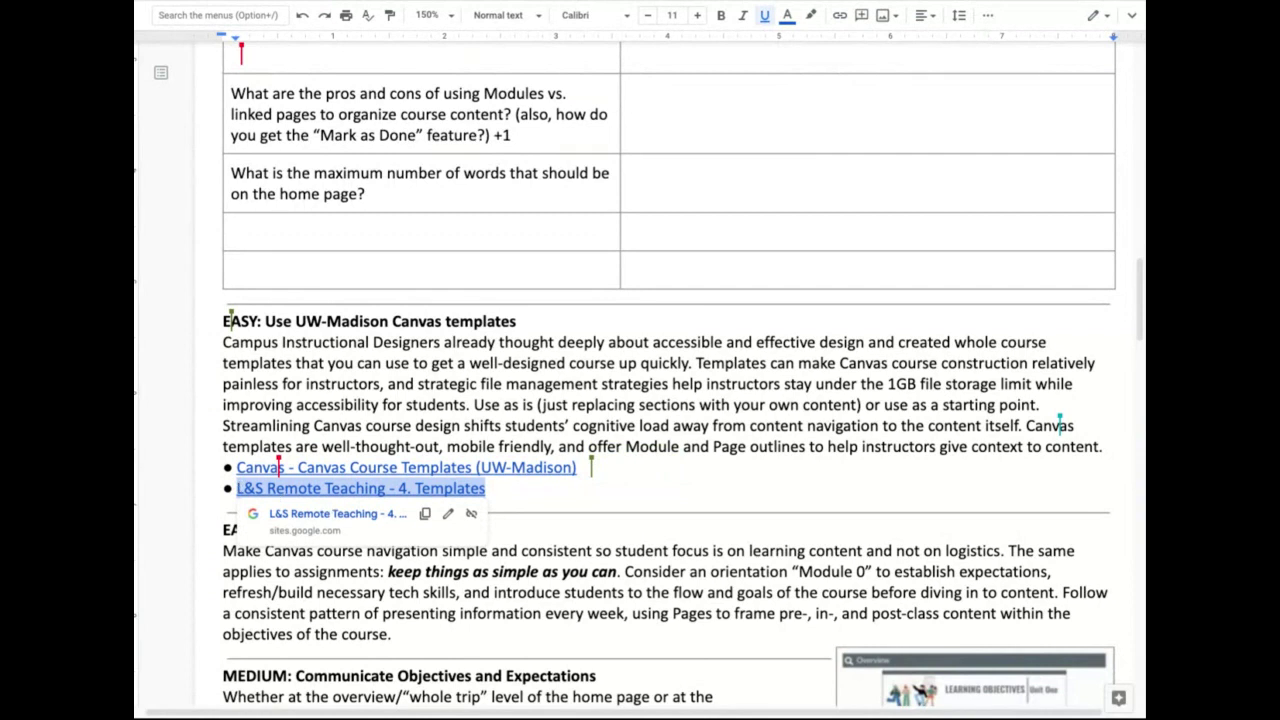
left_click(498, 488)
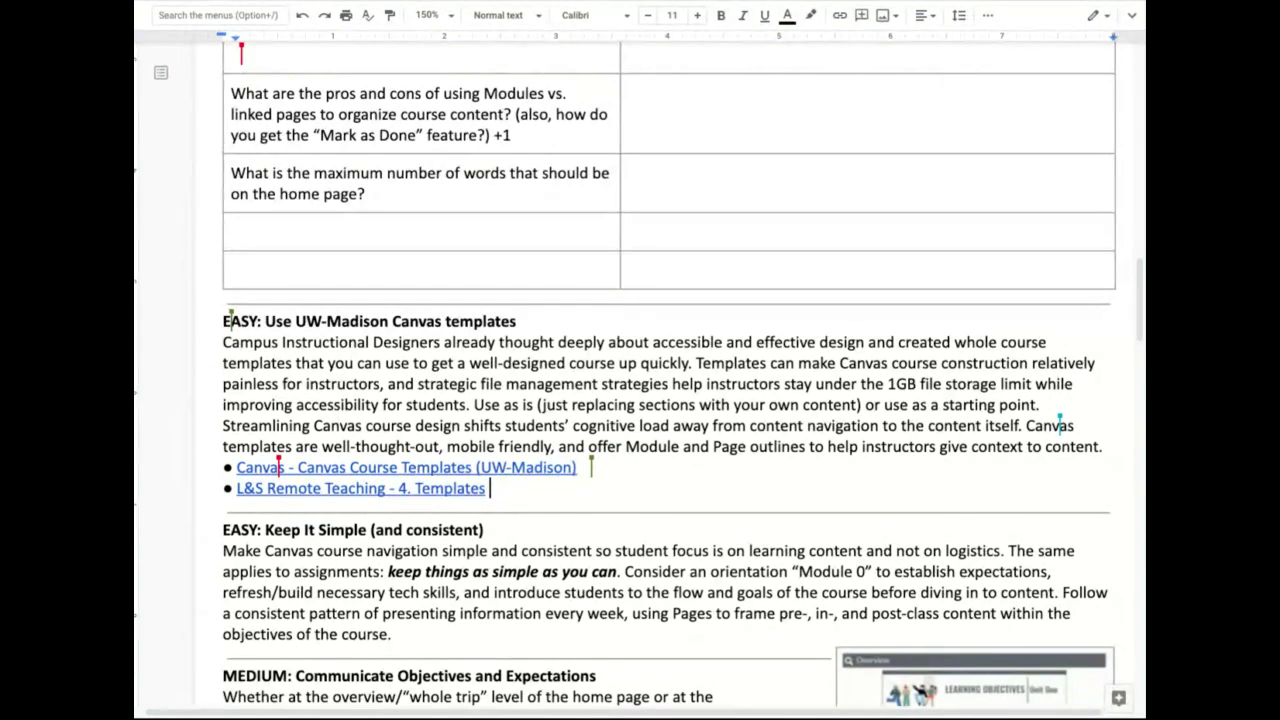
scroll(668, 373, "up", 1)
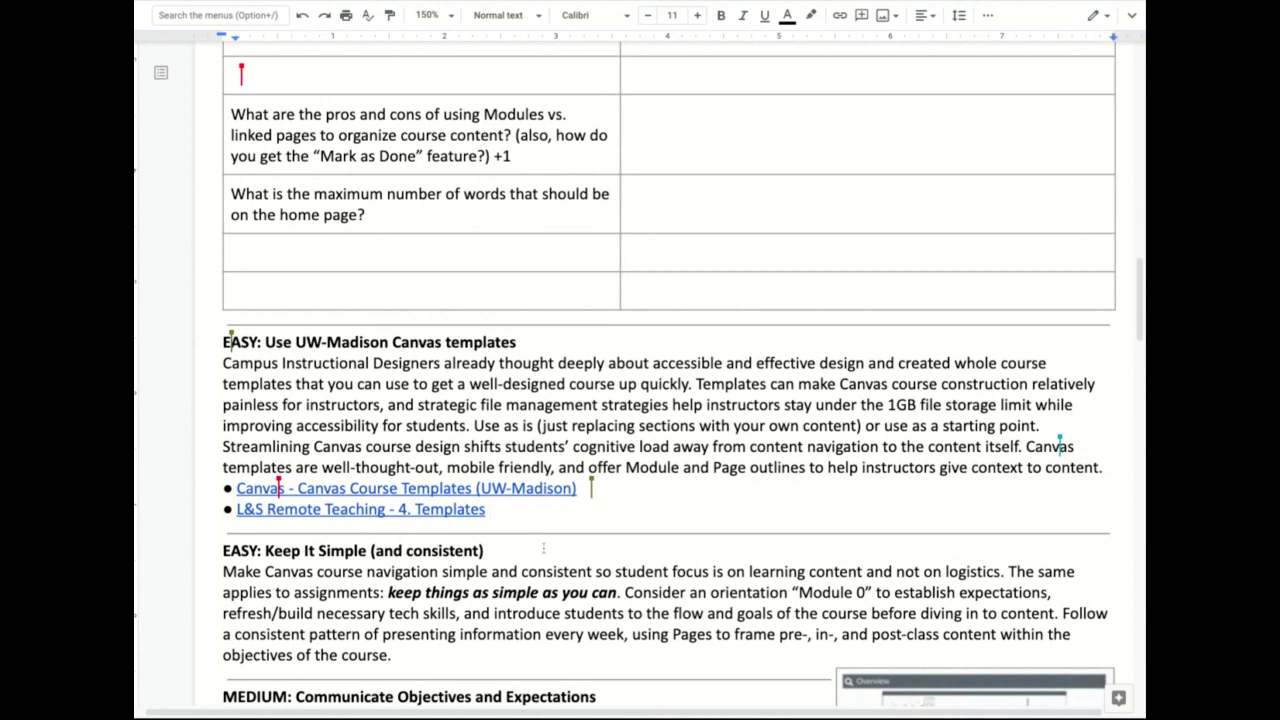
Scroll to show the pros and cons of Modules question row below the templates answer
scroll(570, 586, "down", 2)
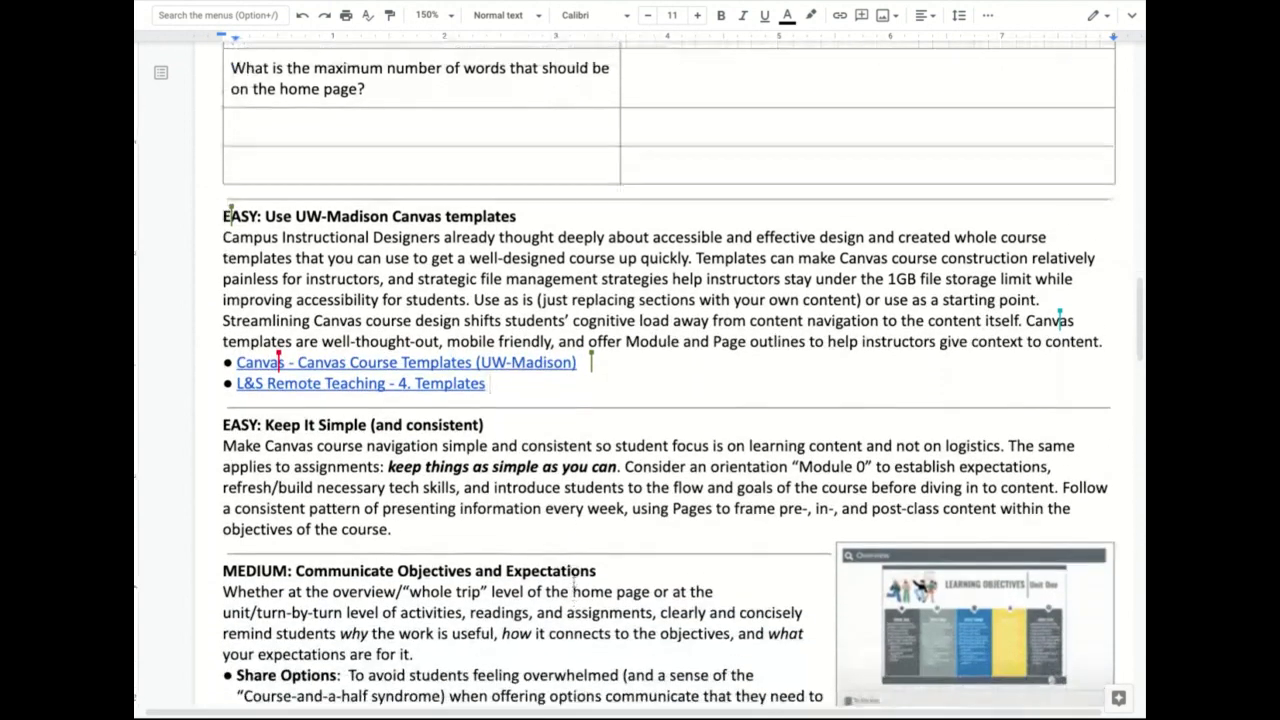
scroll(574, 584, "up", 6)
scroll(573, 586, "up", 5)
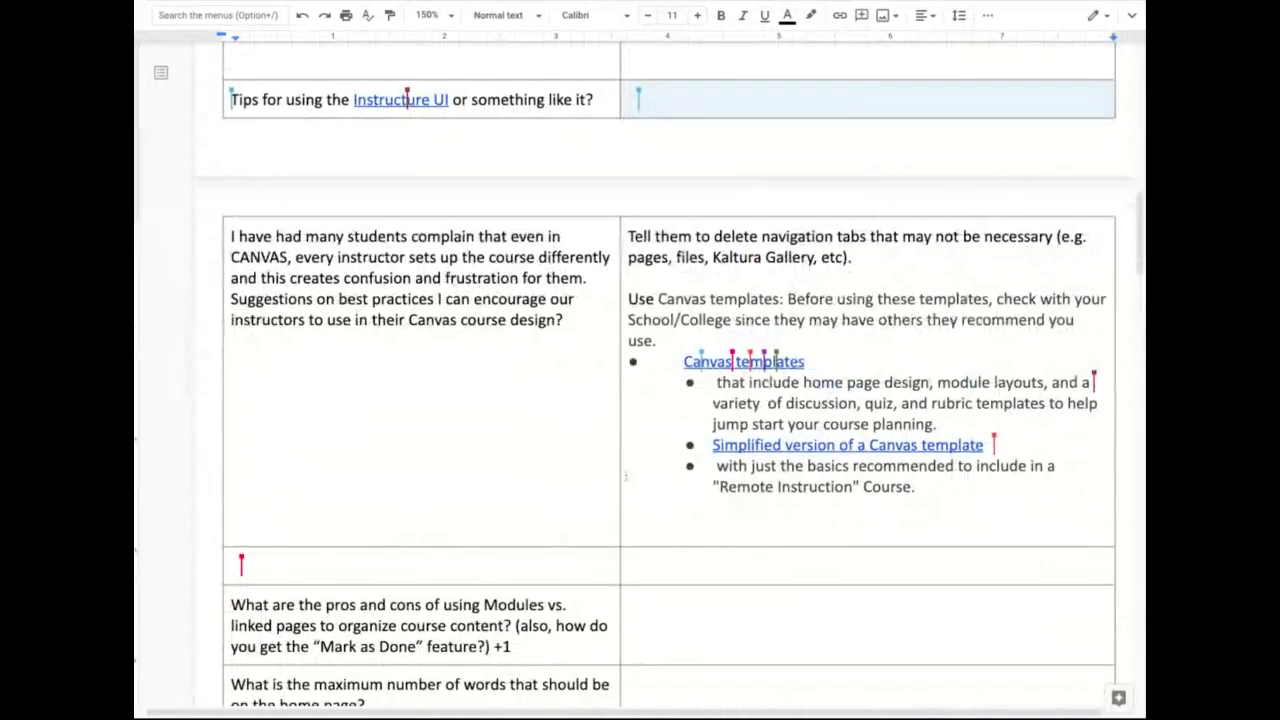
scroll(510, 463, "down", 3)
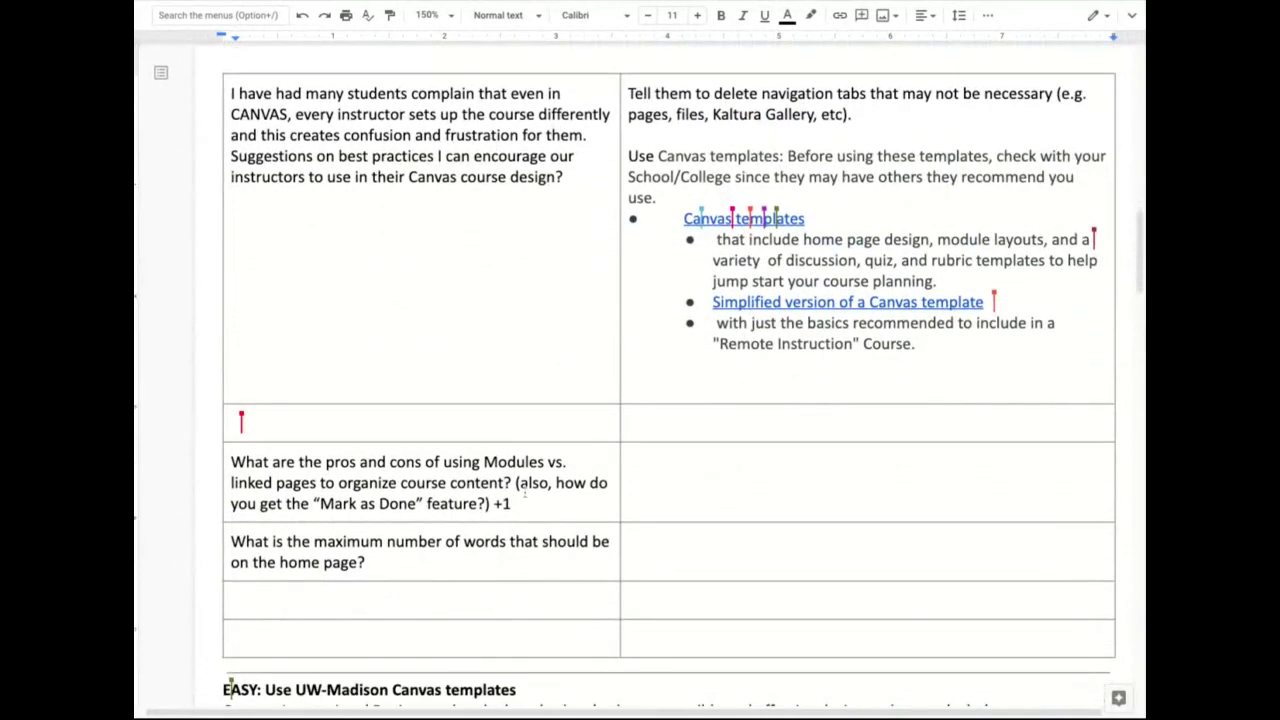
left_click_drag(525, 507, 231, 462)
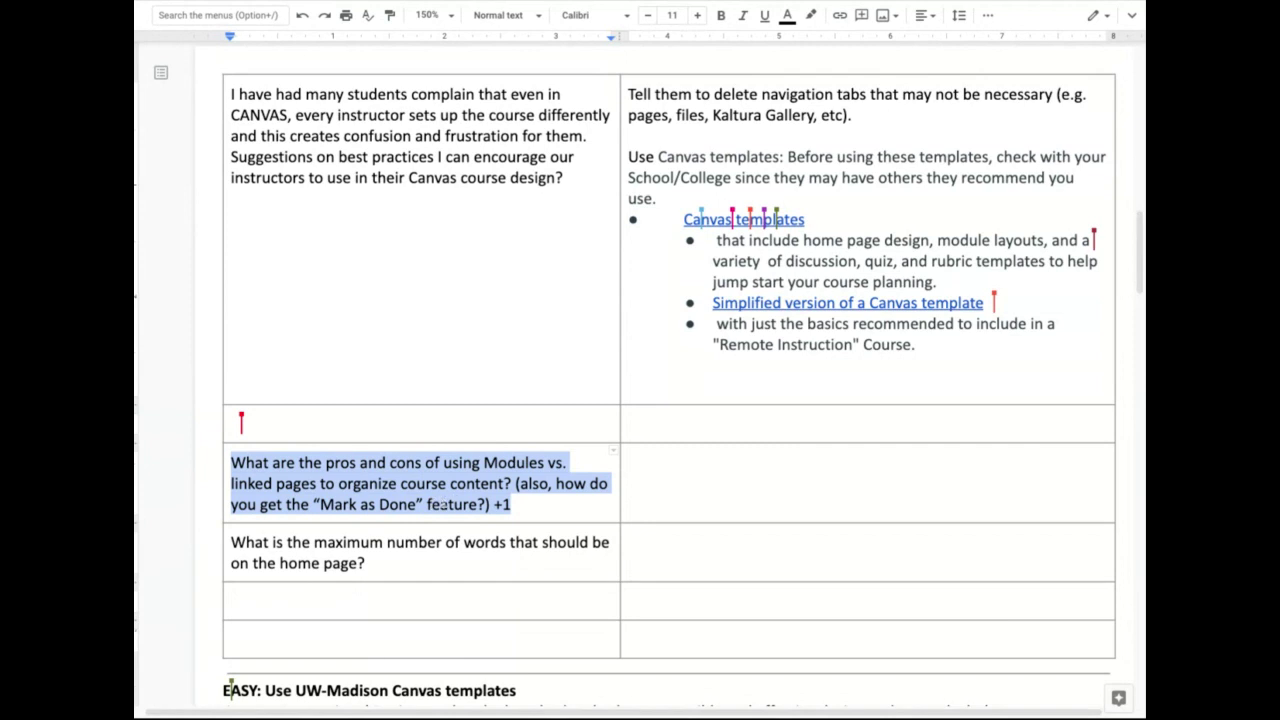
left_click(517, 485)
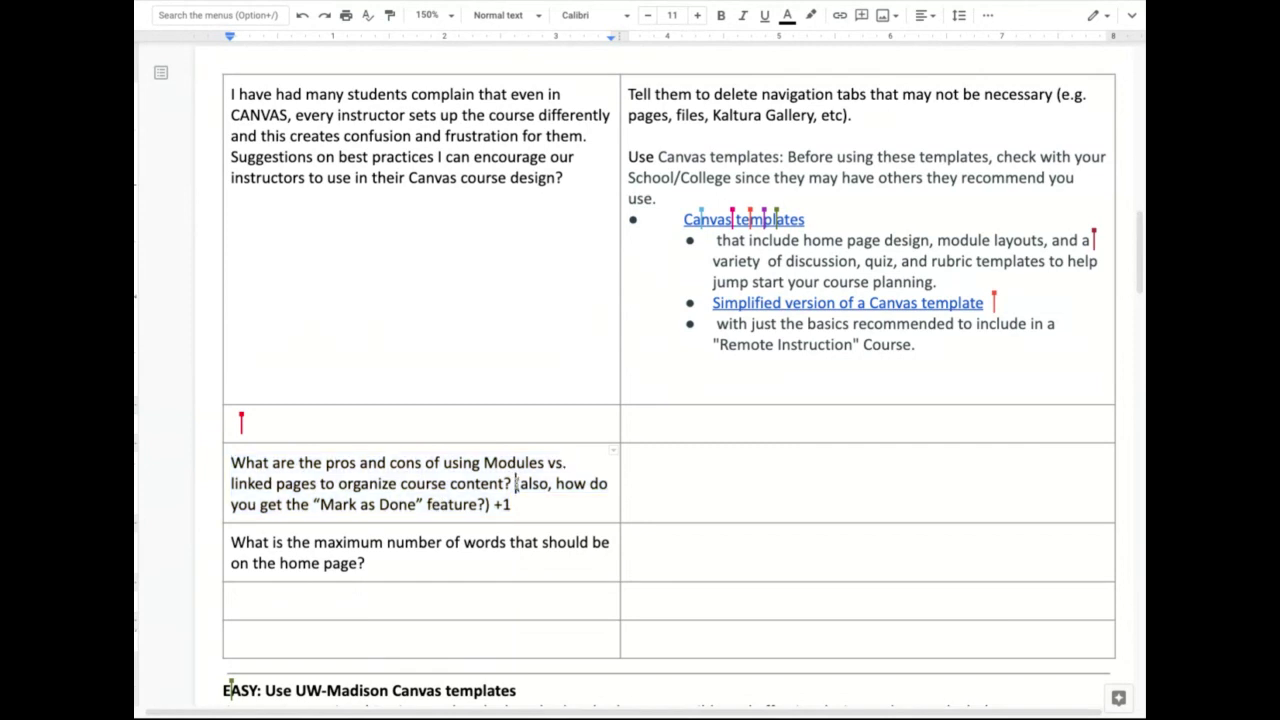
left_click(521, 504, "shift")
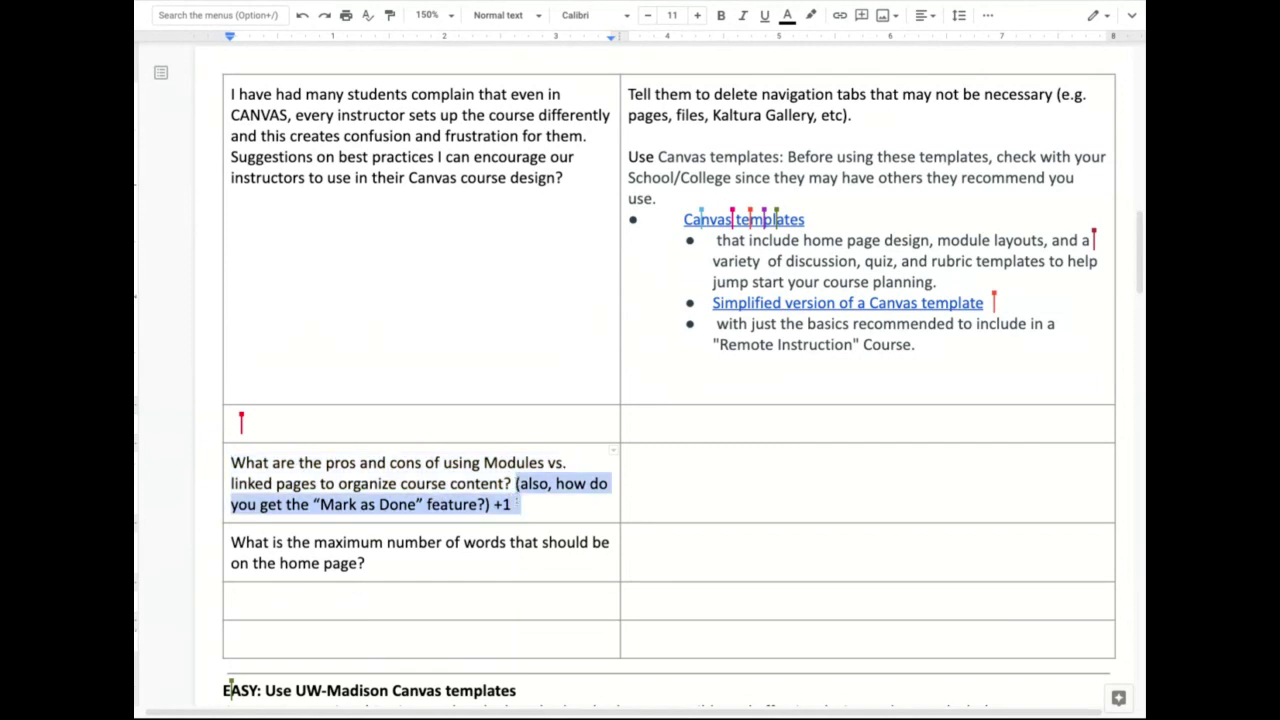
left_click(511, 484)
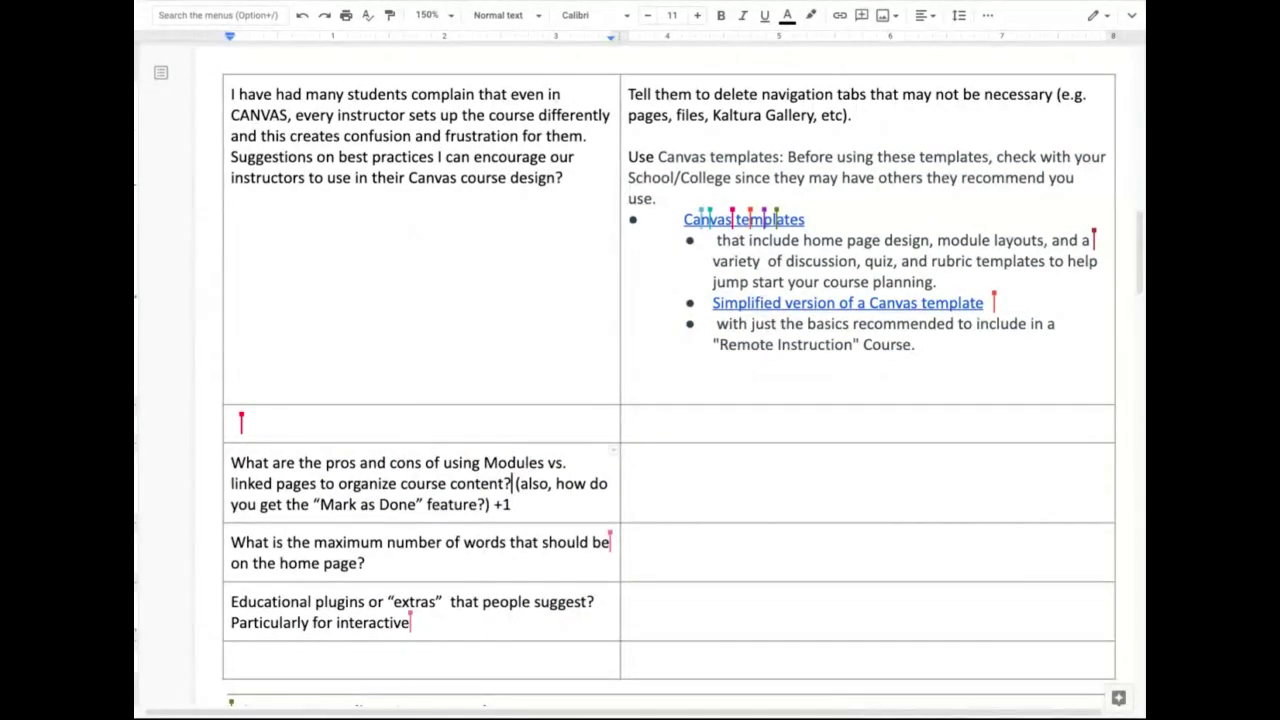
scroll(668, 400, "down", 2)
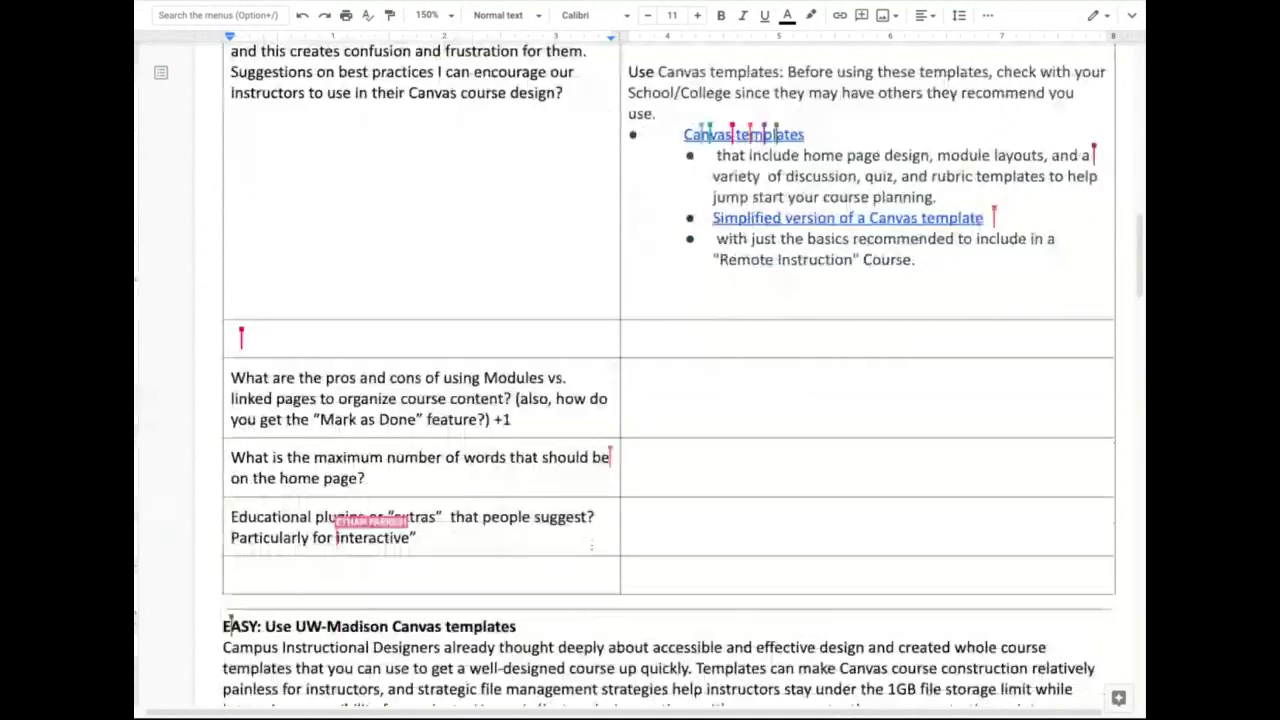
scroll(668, 400, "down", 10)
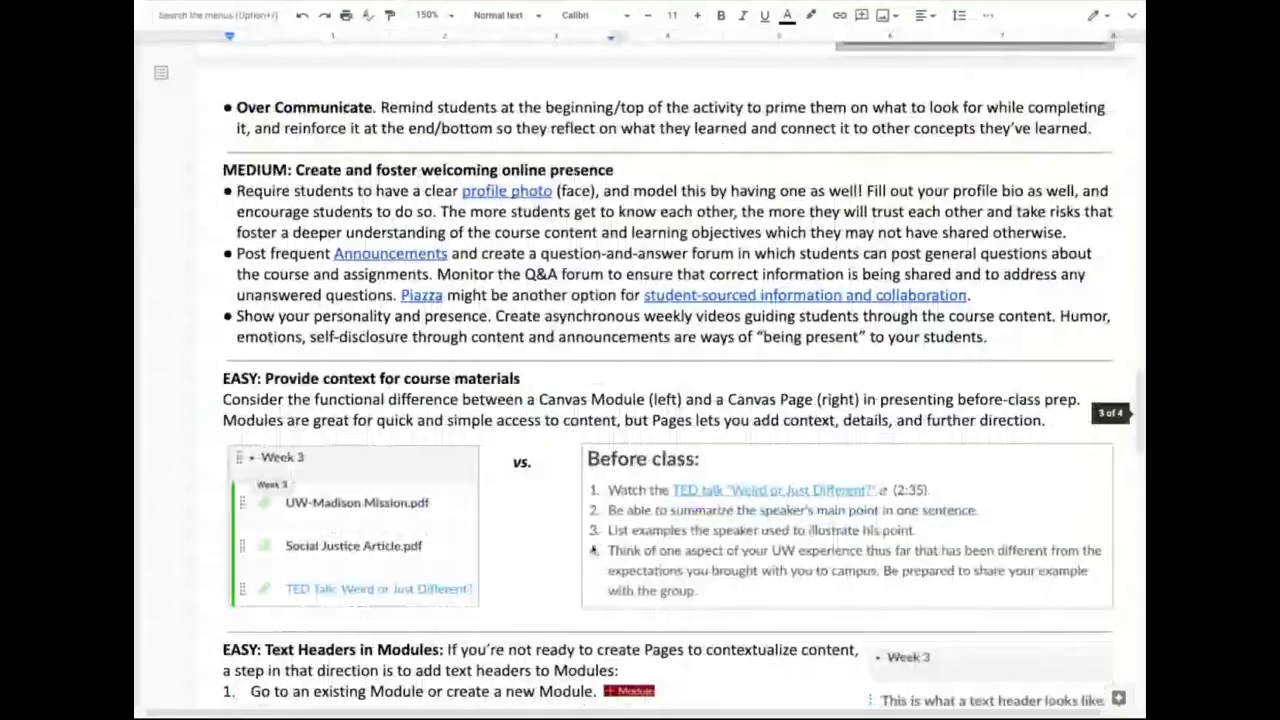
scroll(668, 400, "down", 2)
scroll(668, 400, "down", 2)
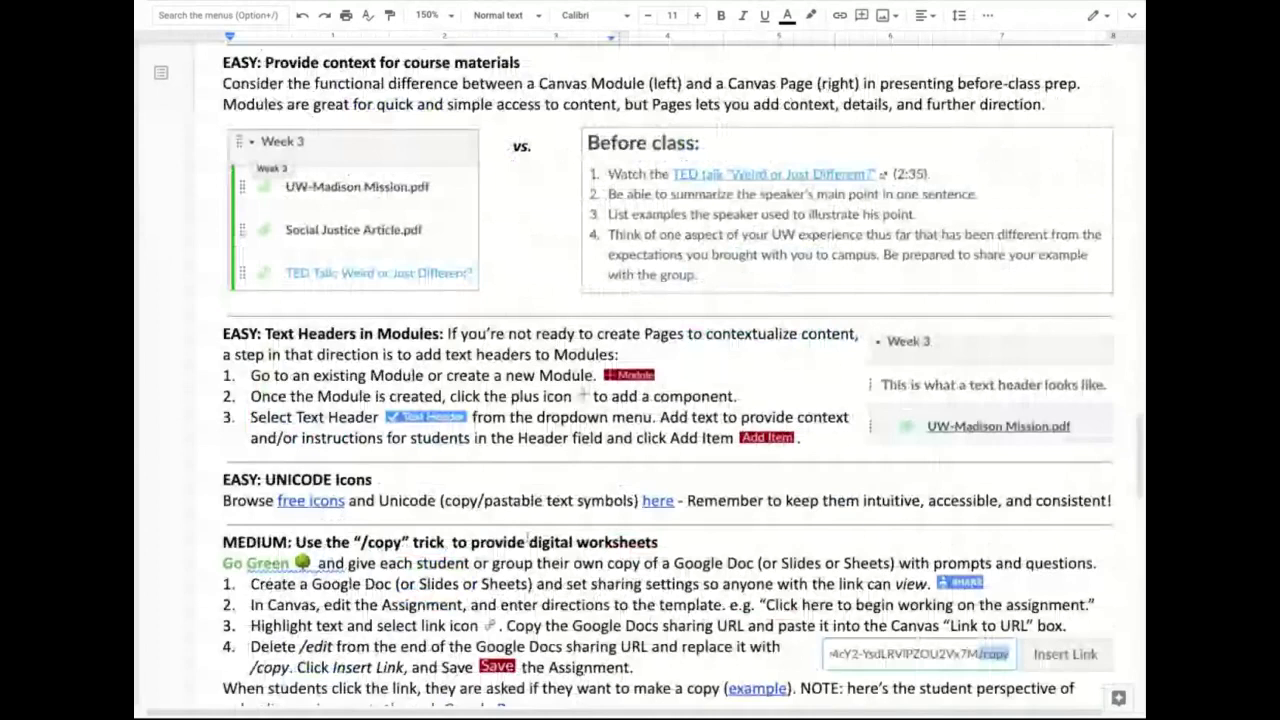
triple_click(527, 500)
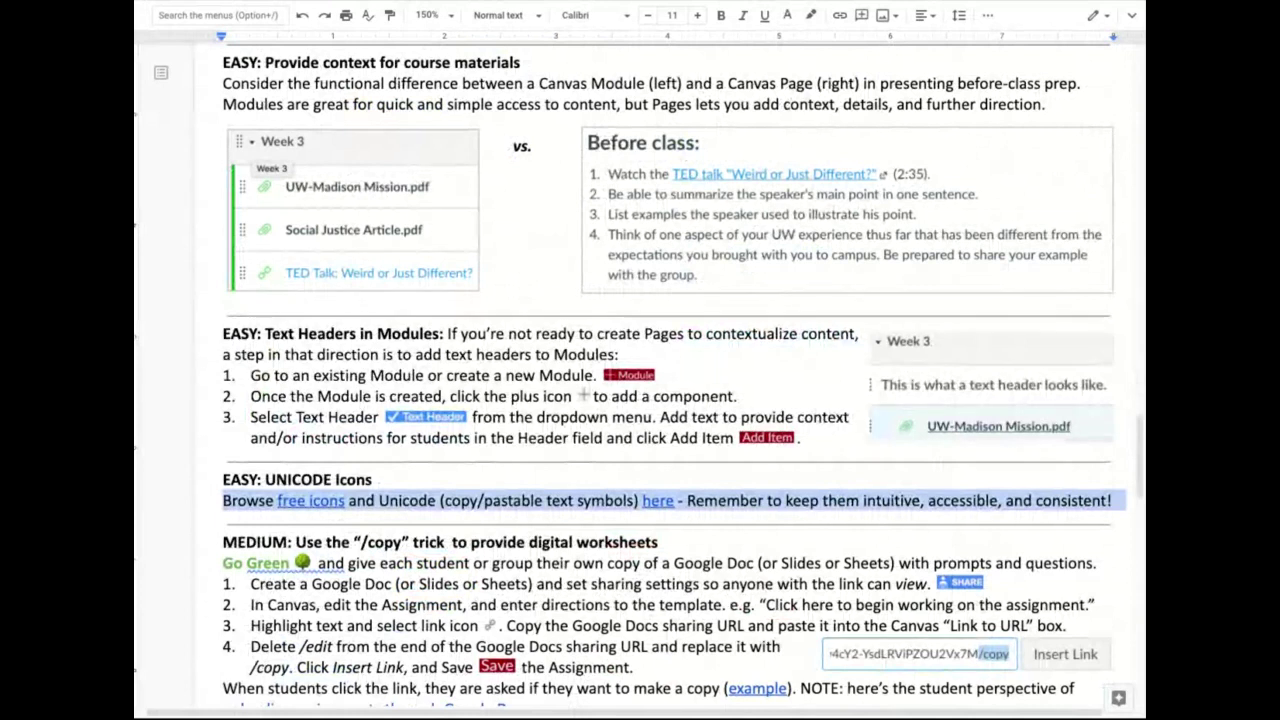
left_click(500, 500)
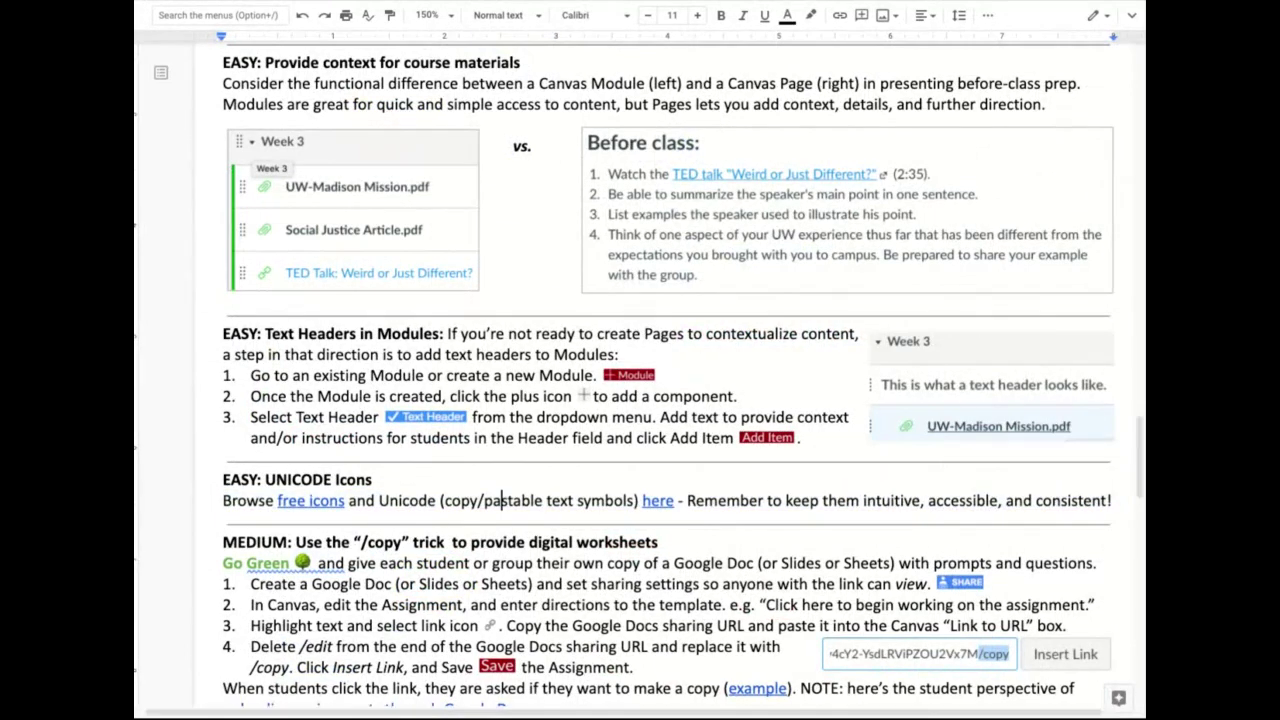
scroll(667, 377, "up", 3)
scroll(667, 377, "up", 4)
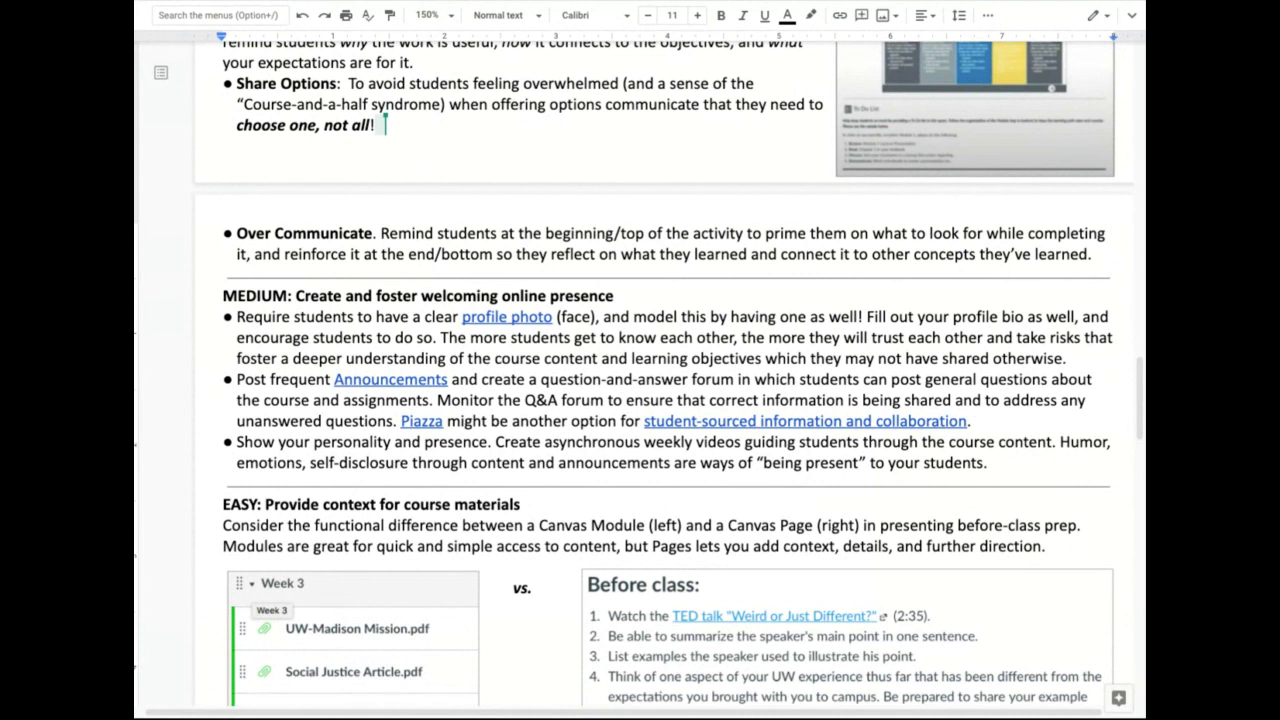
Scroll back up to the Modules vs. linked pages row with its Mark as Done link
scroll(640, 380, "up", 2)
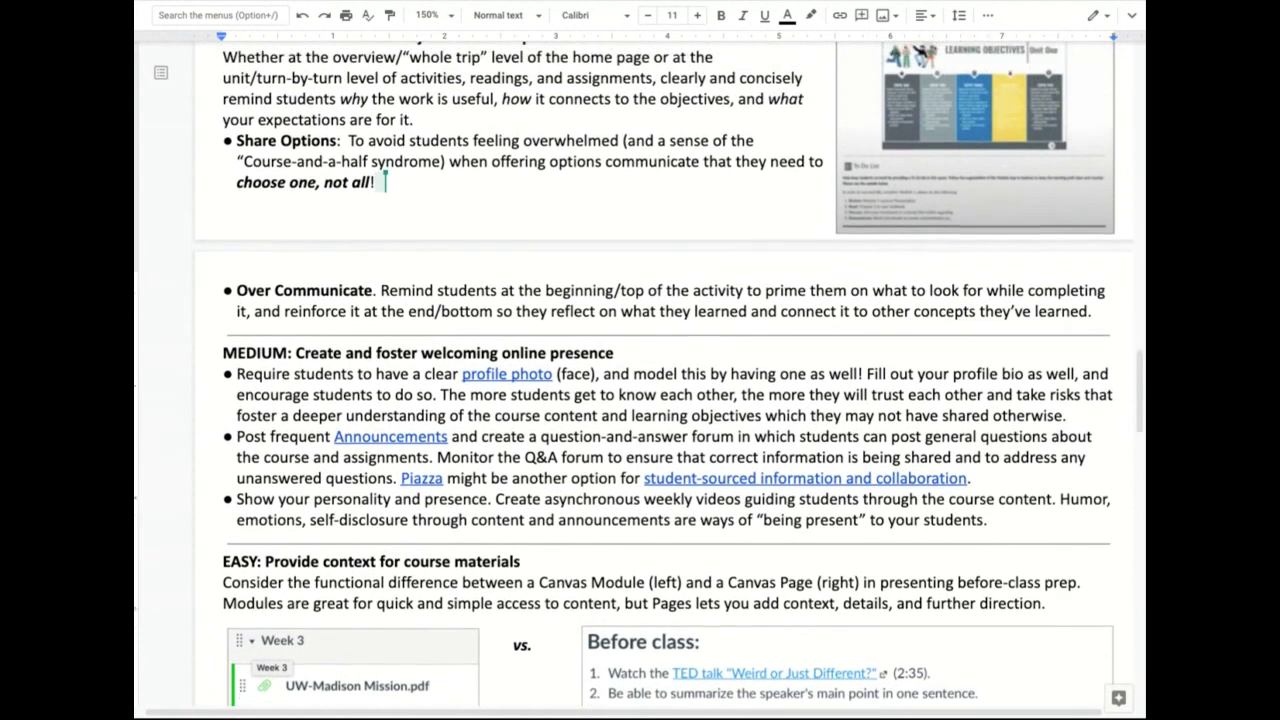
scroll(640, 380, "up", 5)
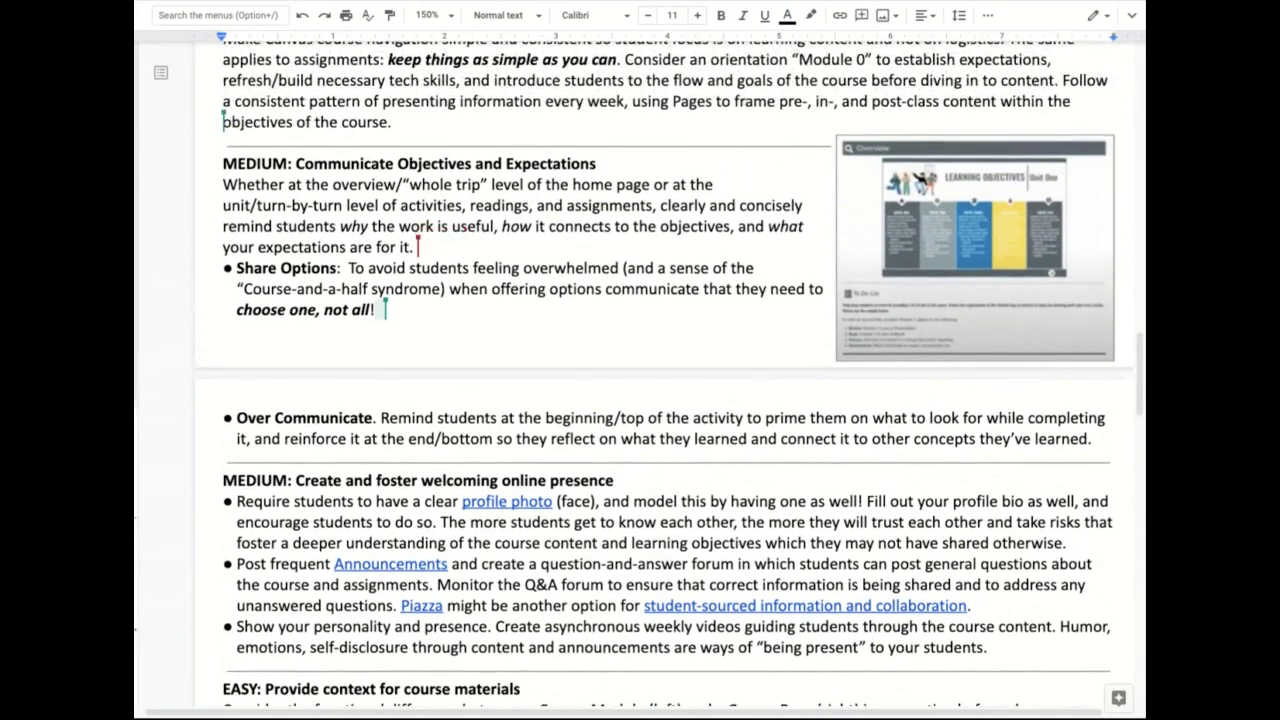
scroll(640, 380, "up", 3)
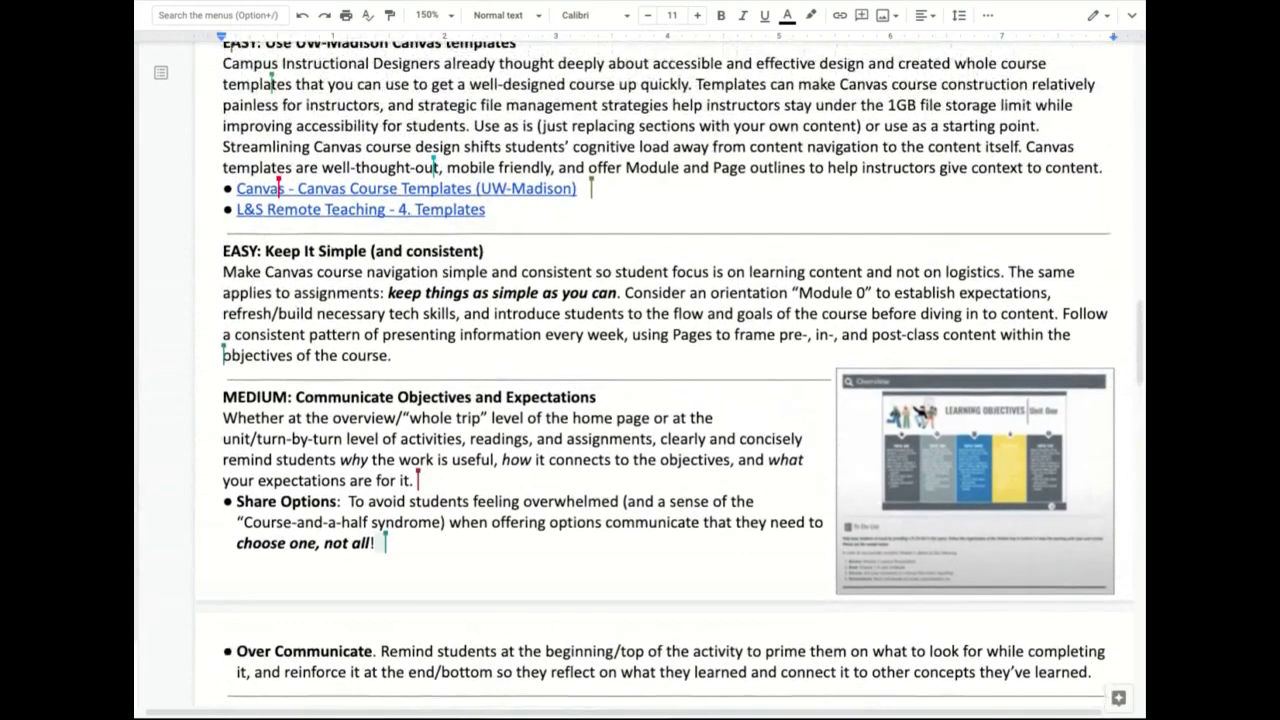
scroll(640, 380, "up", 3)
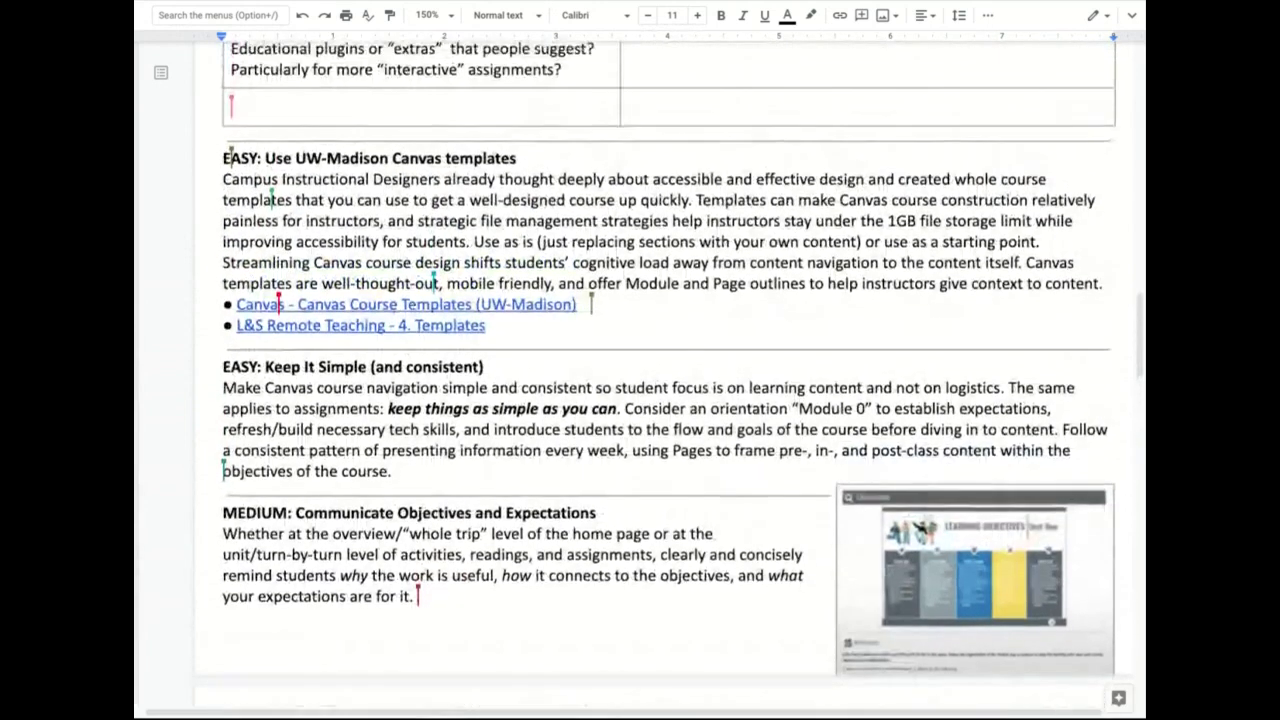
scroll(640, 380, "up", 1)
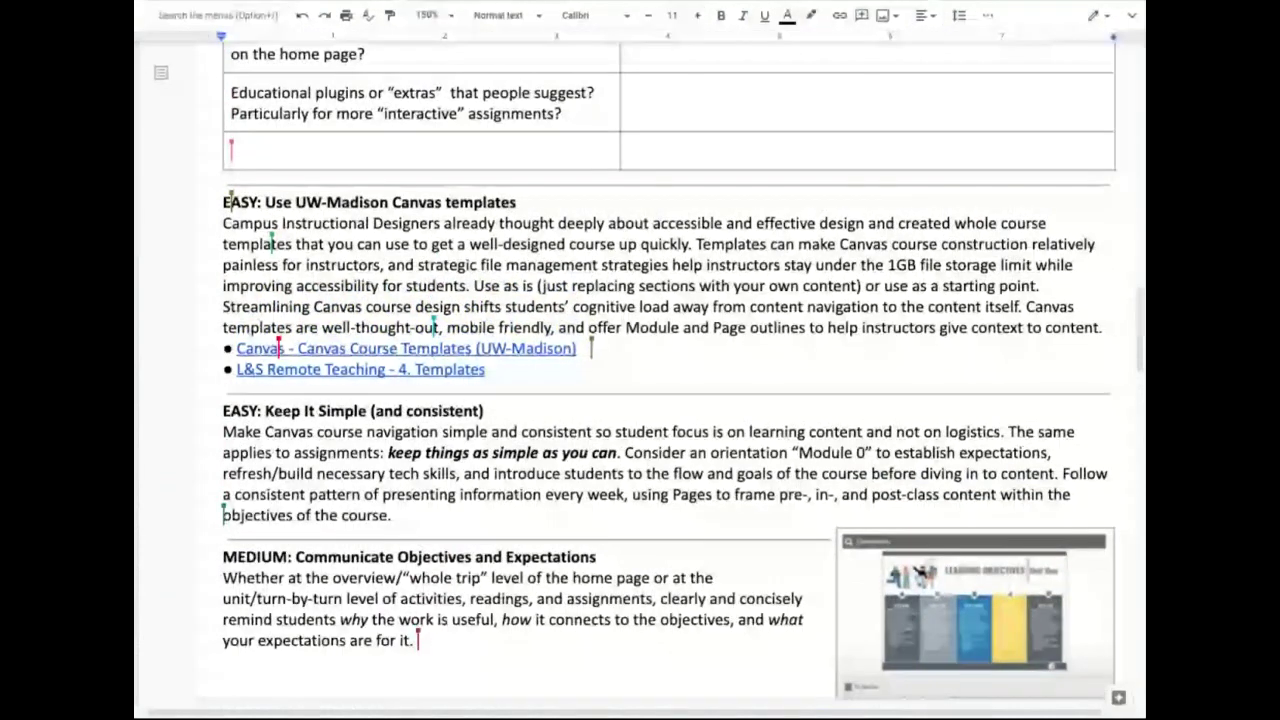
scroll(640, 380, "up", 1)
scroll(640, 380, "up", 8)
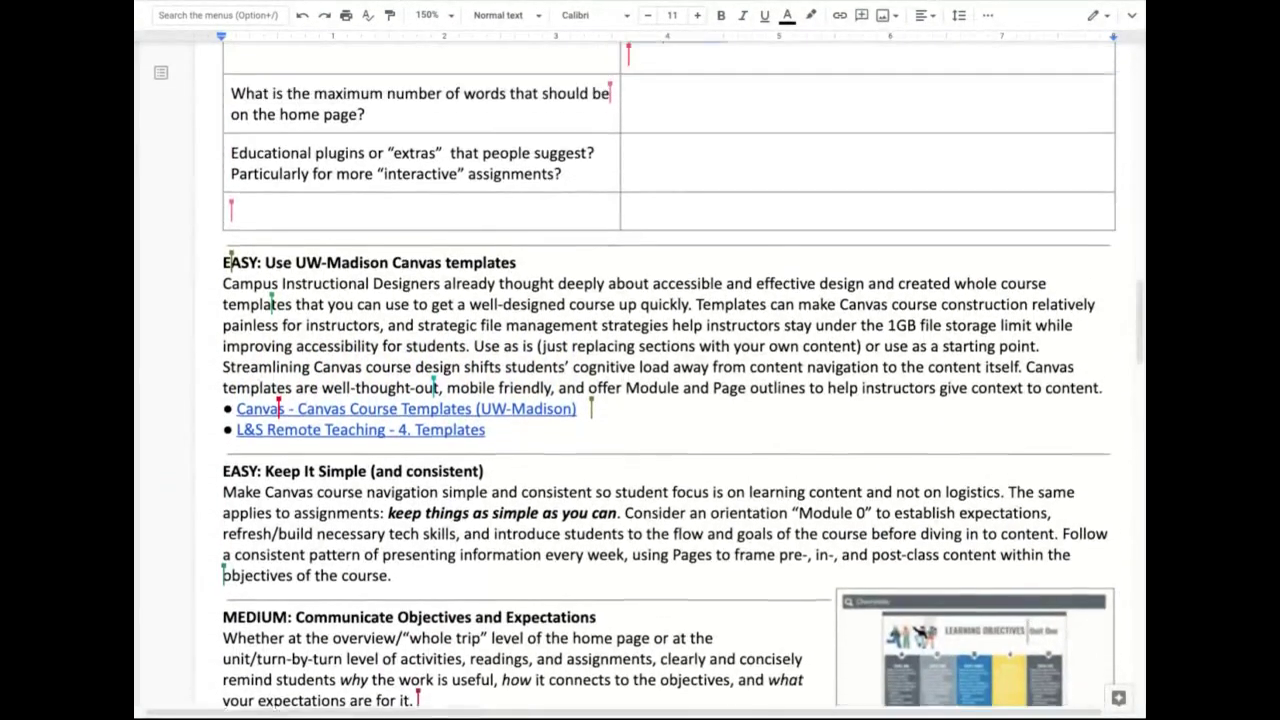
scroll(640, 380, "up", 3)
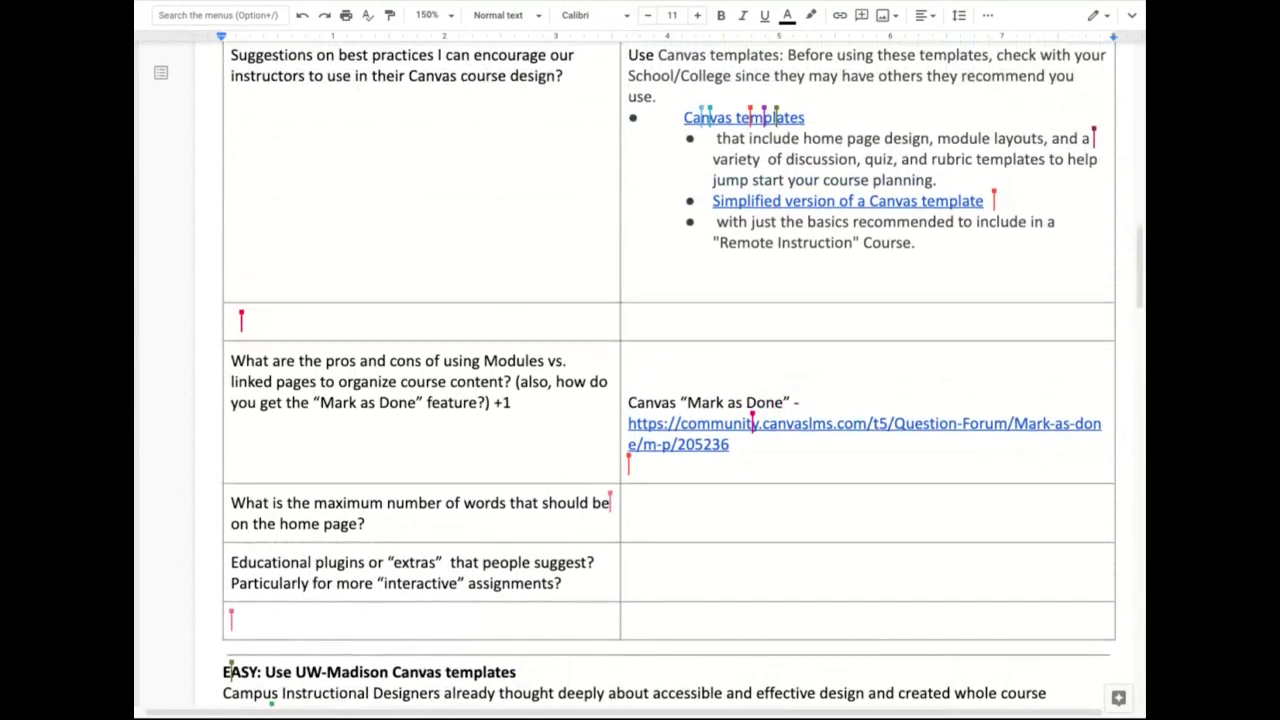
left_click_drag(484, 392, 544, 392)
scroll(670, 380, "left", 1)
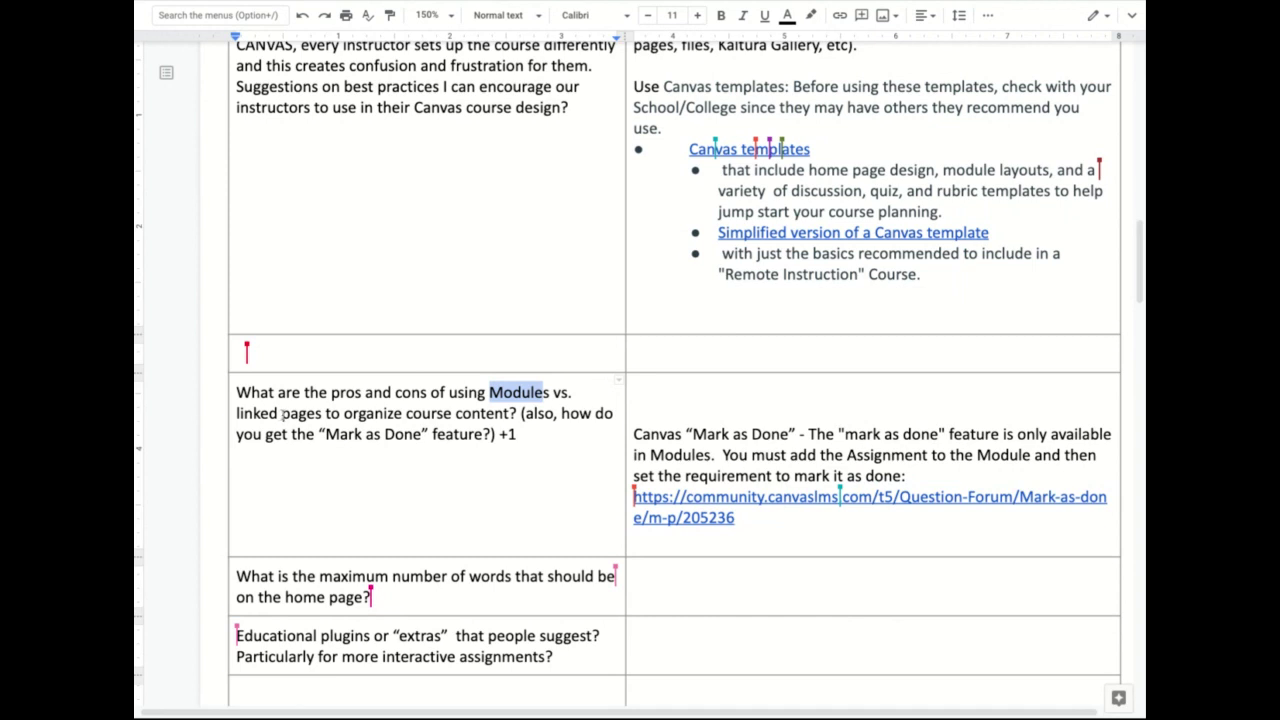
left_click_drag(282, 413, 322, 413)
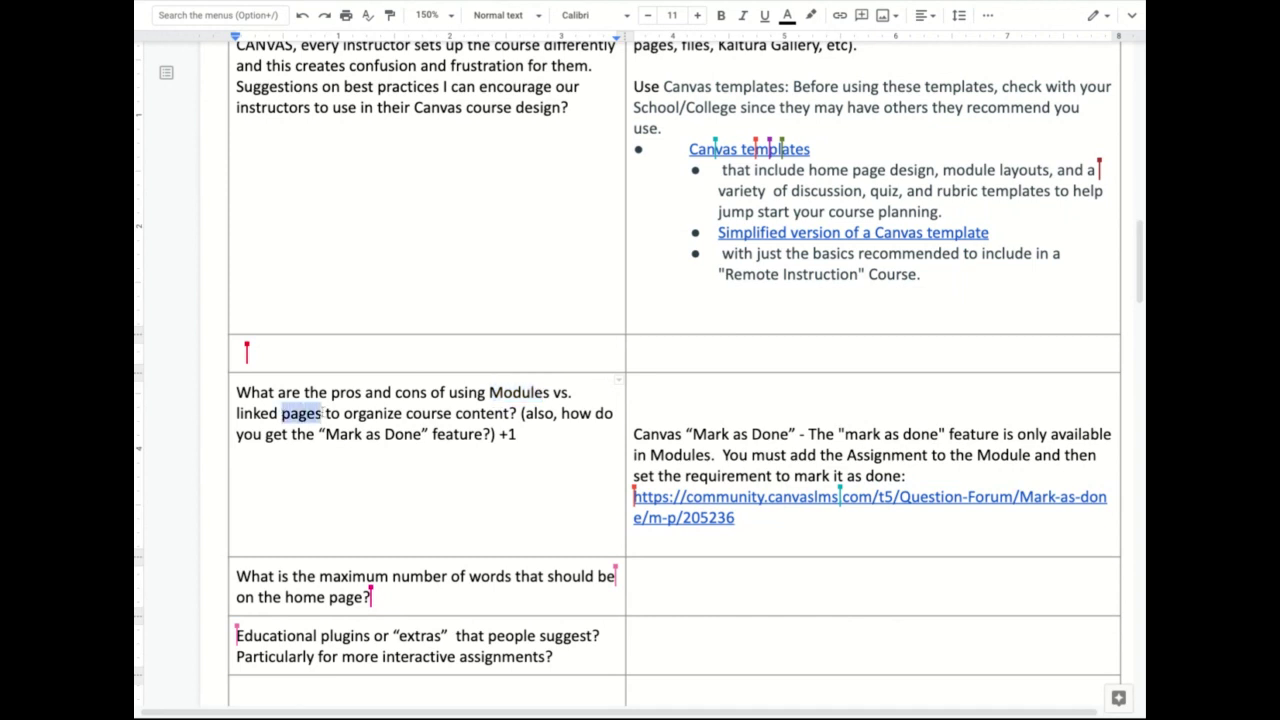
double_click(237, 413)
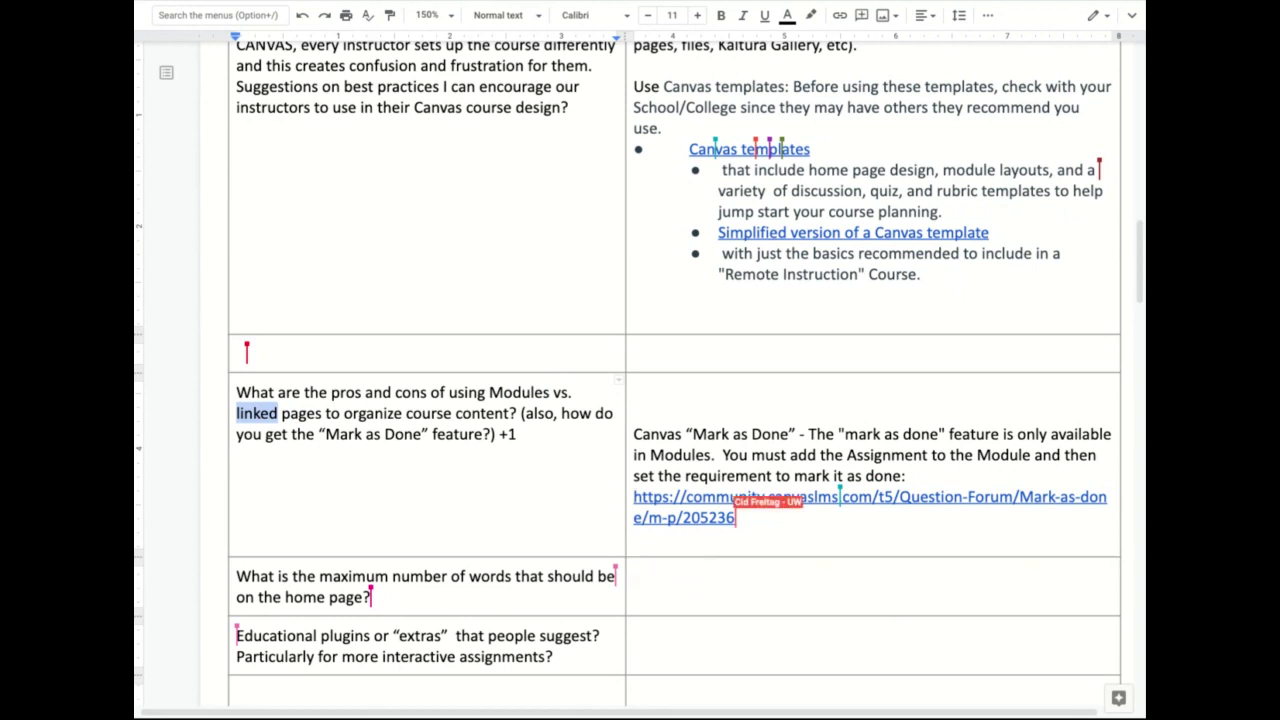
double_click(291, 414)
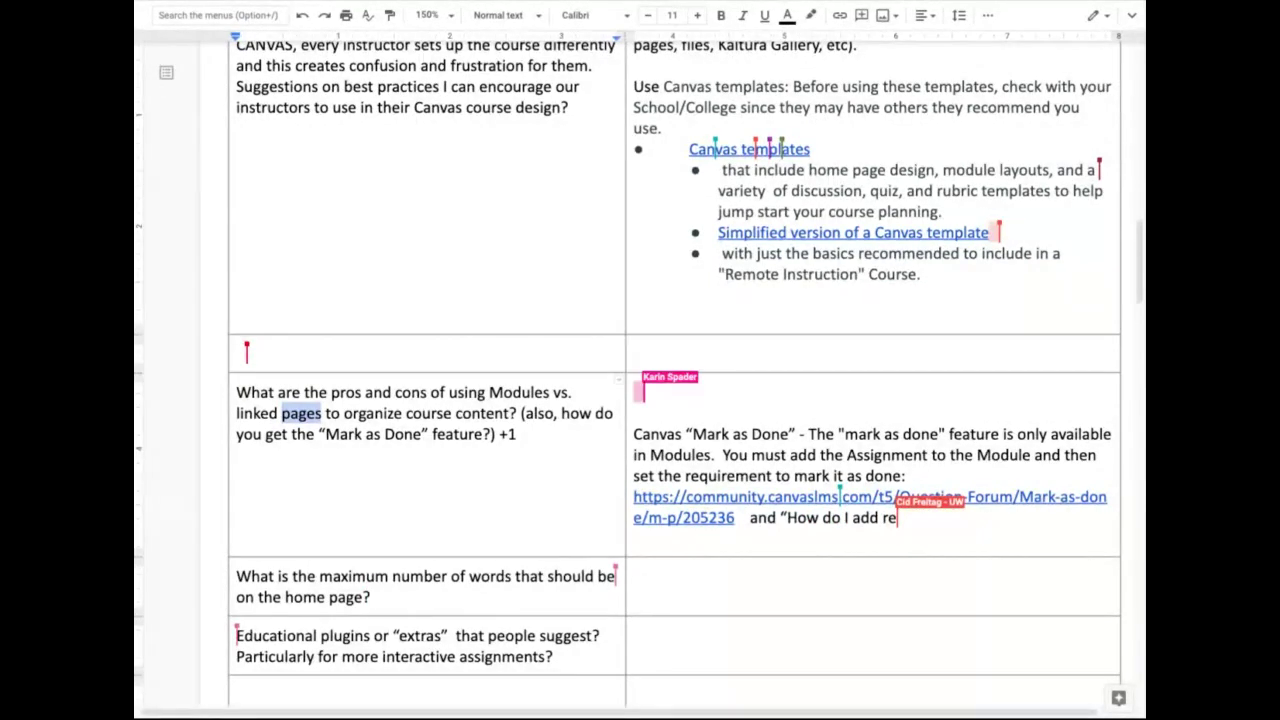
left_click(344, 413)
left_click_drag(344, 413, 509, 413)
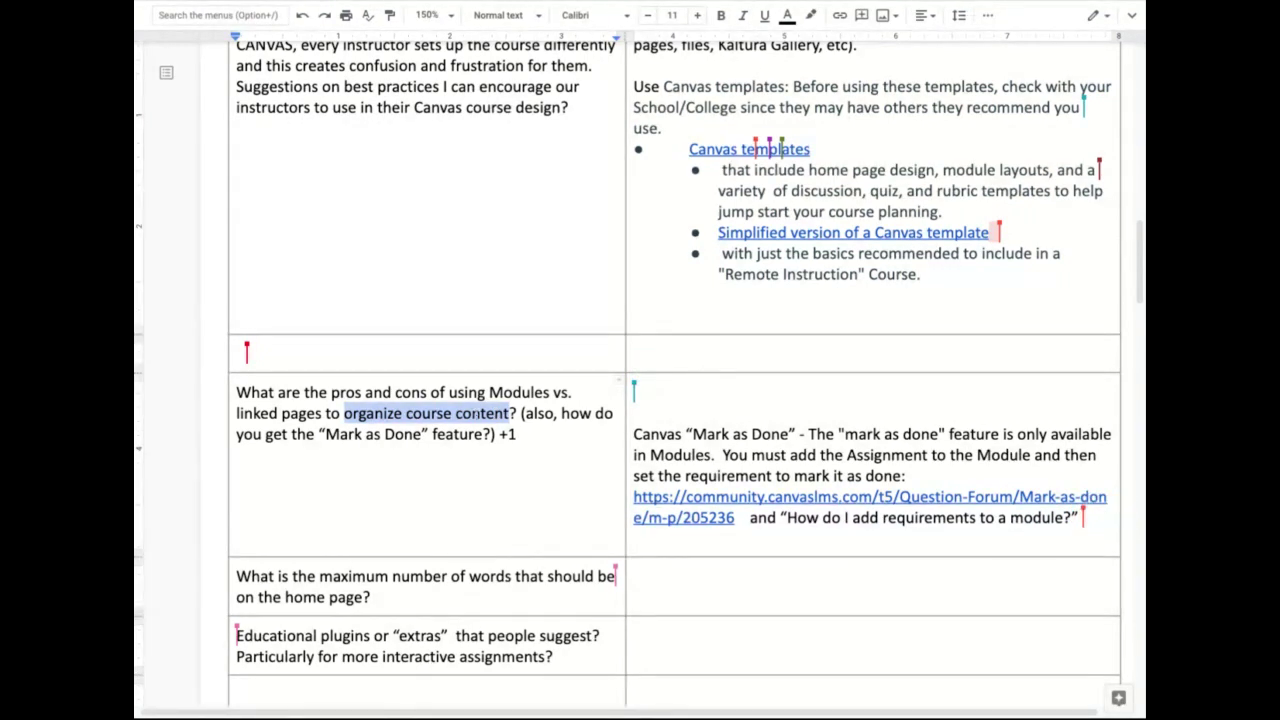
double_click(302, 415)
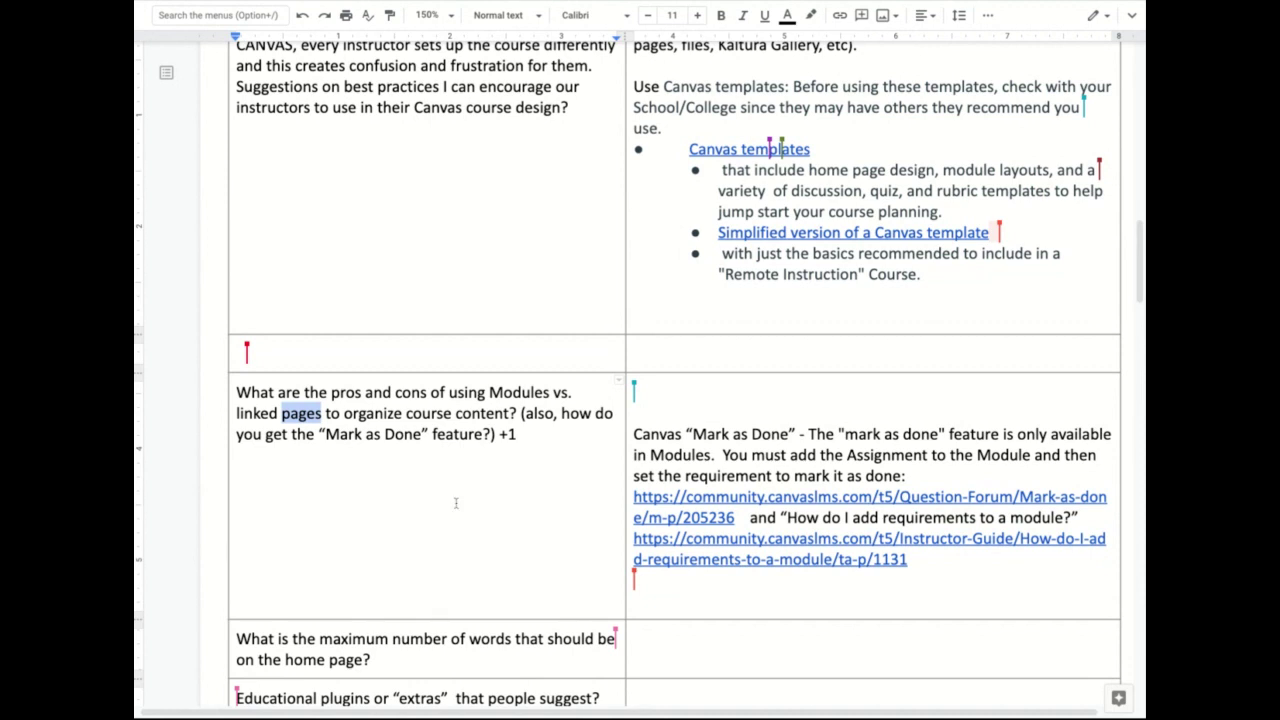
Highlight the Mark as Done follow-up question and the answer sentence saying it requires Modules
left_click(516, 434)
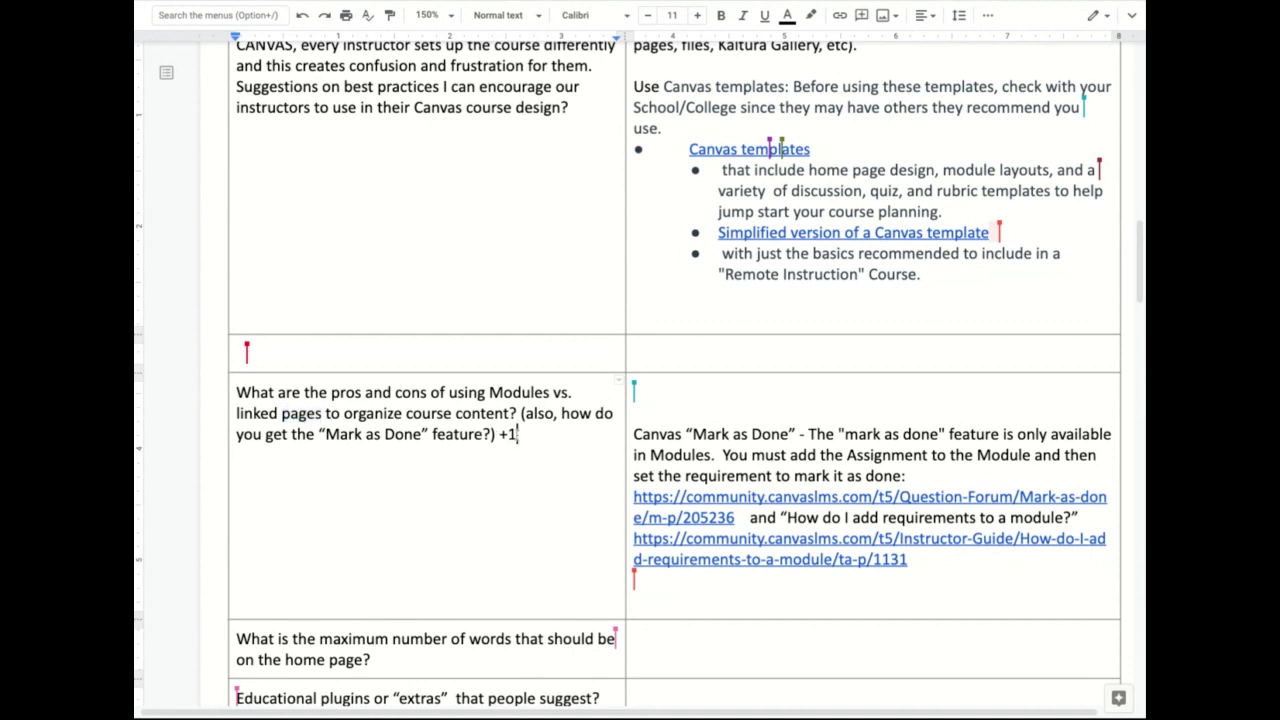
left_click_drag(516, 434, 521, 413)
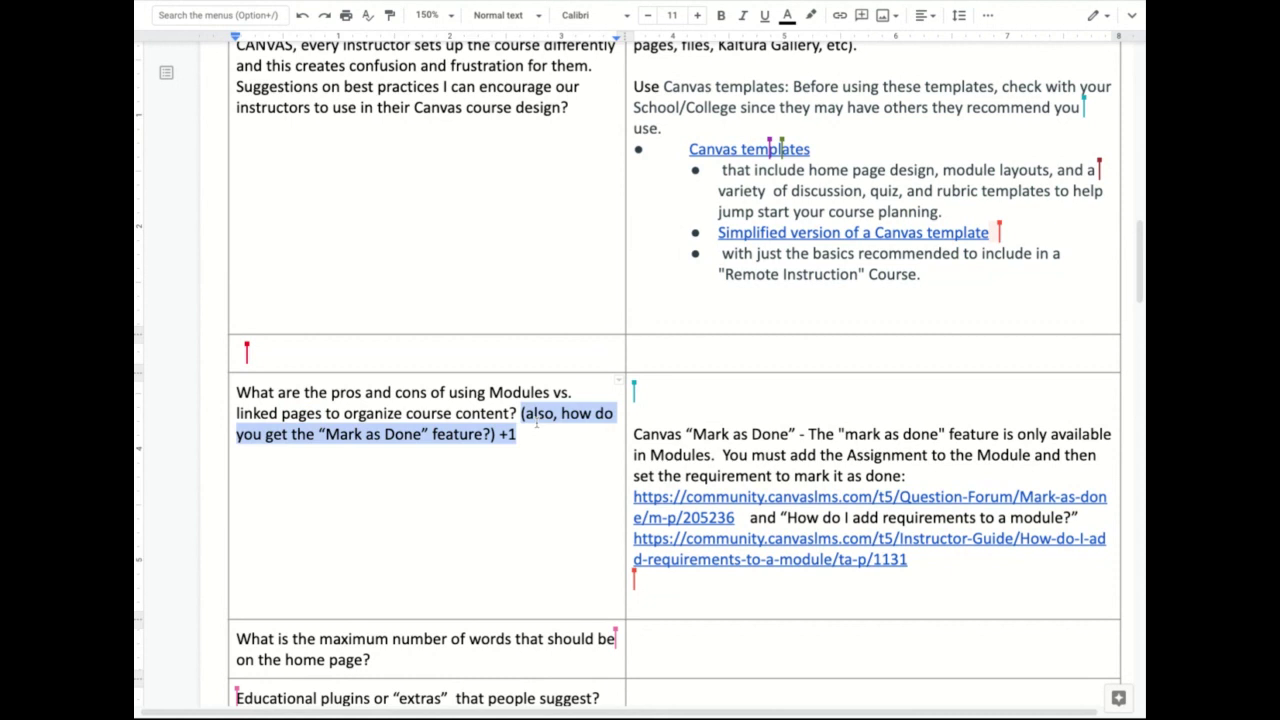
left_click_drag(633, 434, 722, 455)
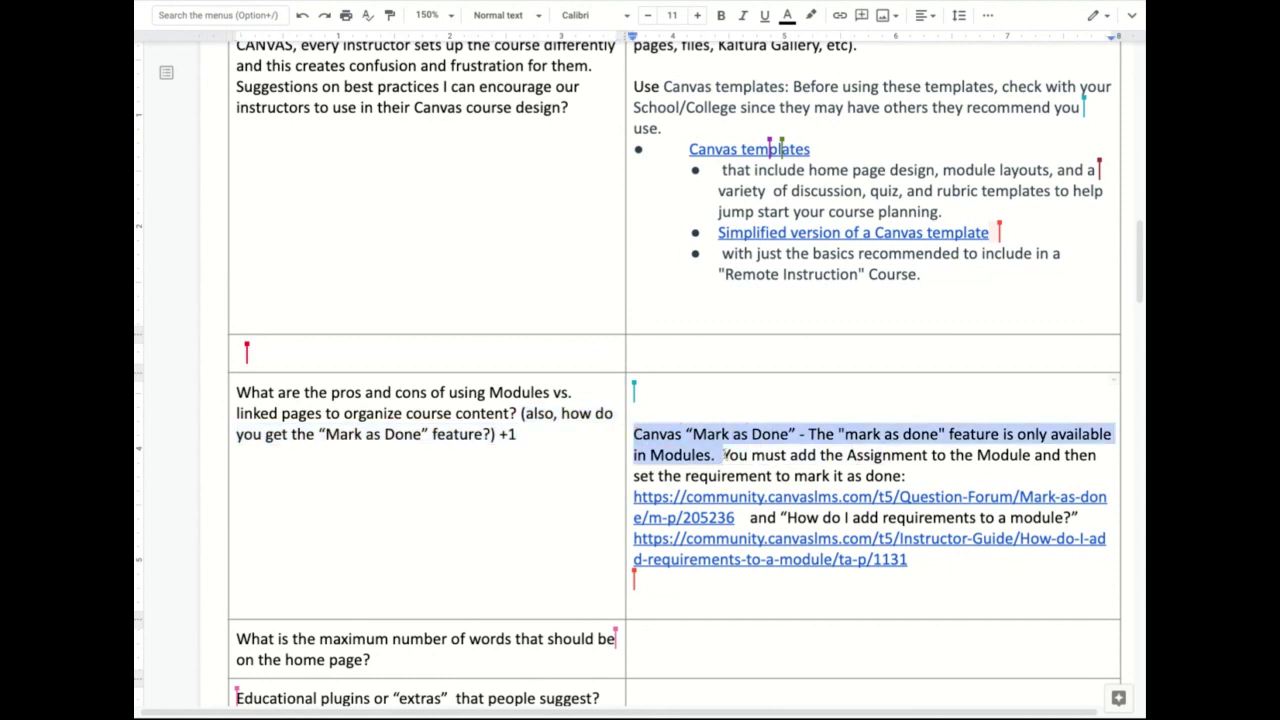
left_click(722, 455)
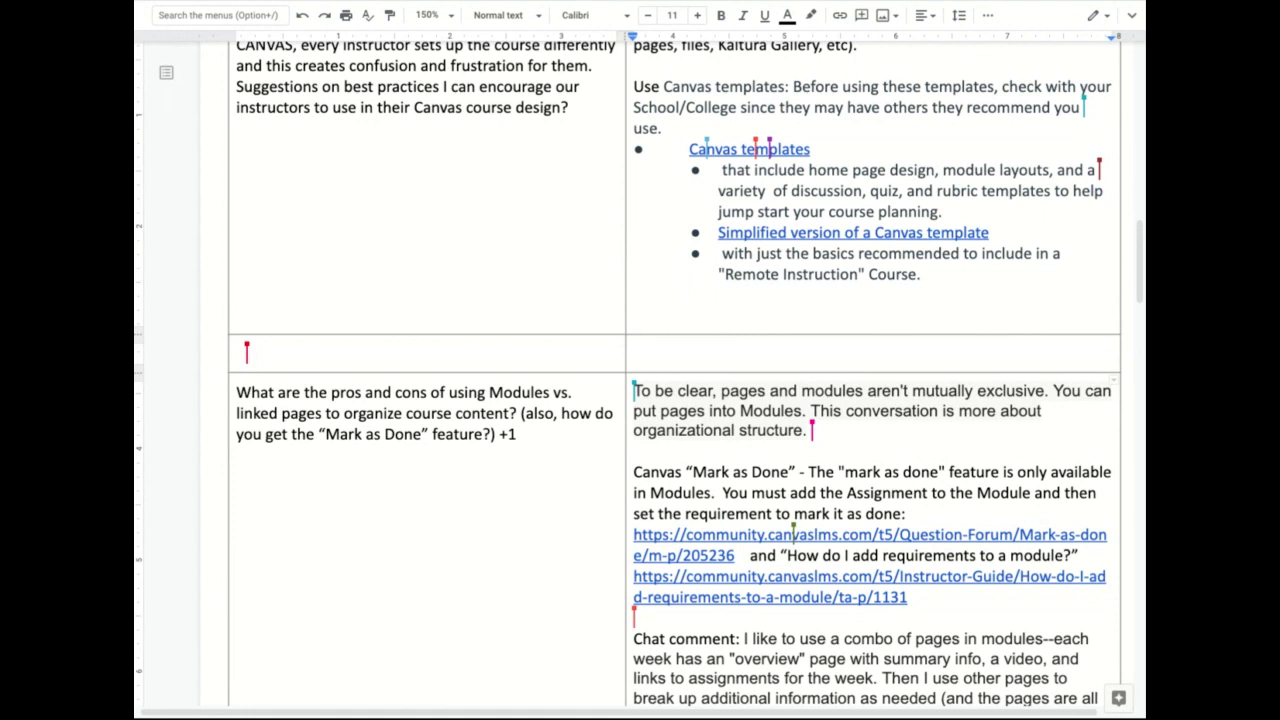
Scroll around the pros/cons rows, then return up to the Questions and Issues table header
scroll(475, 562, "down", 3)
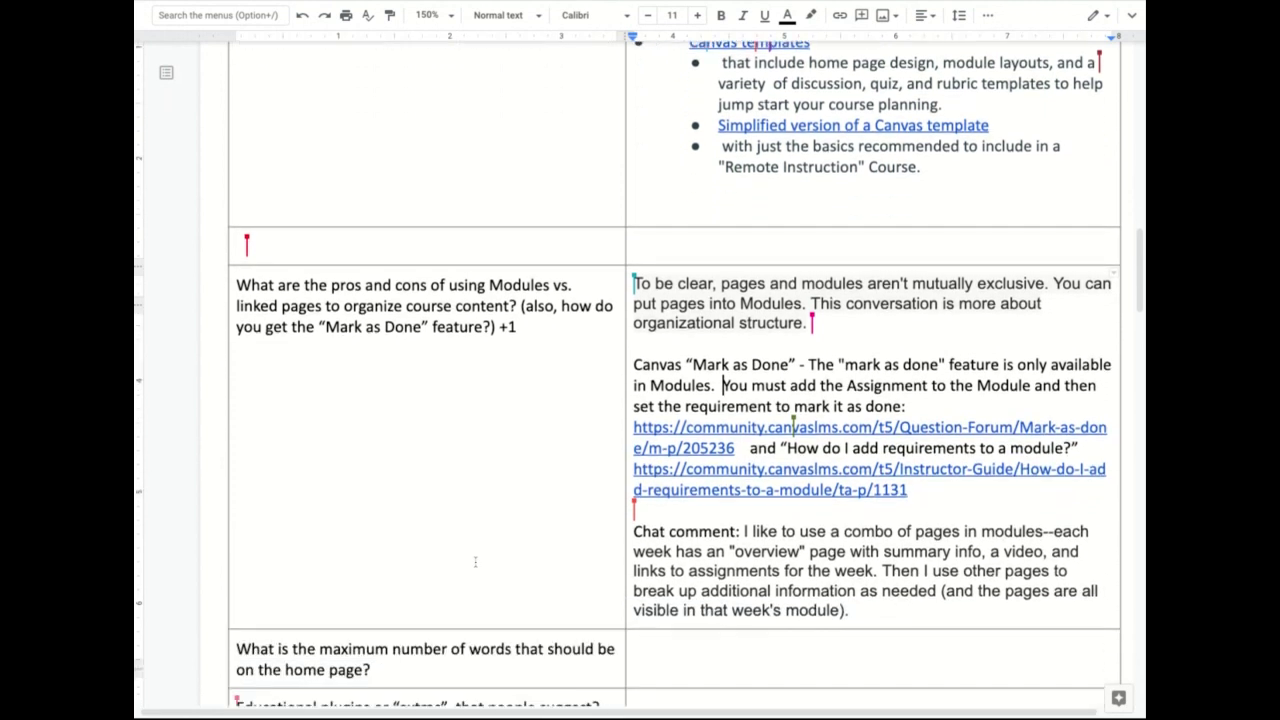
scroll(475, 562, "down", 4)
left_click_drag(372, 527, 236, 506)
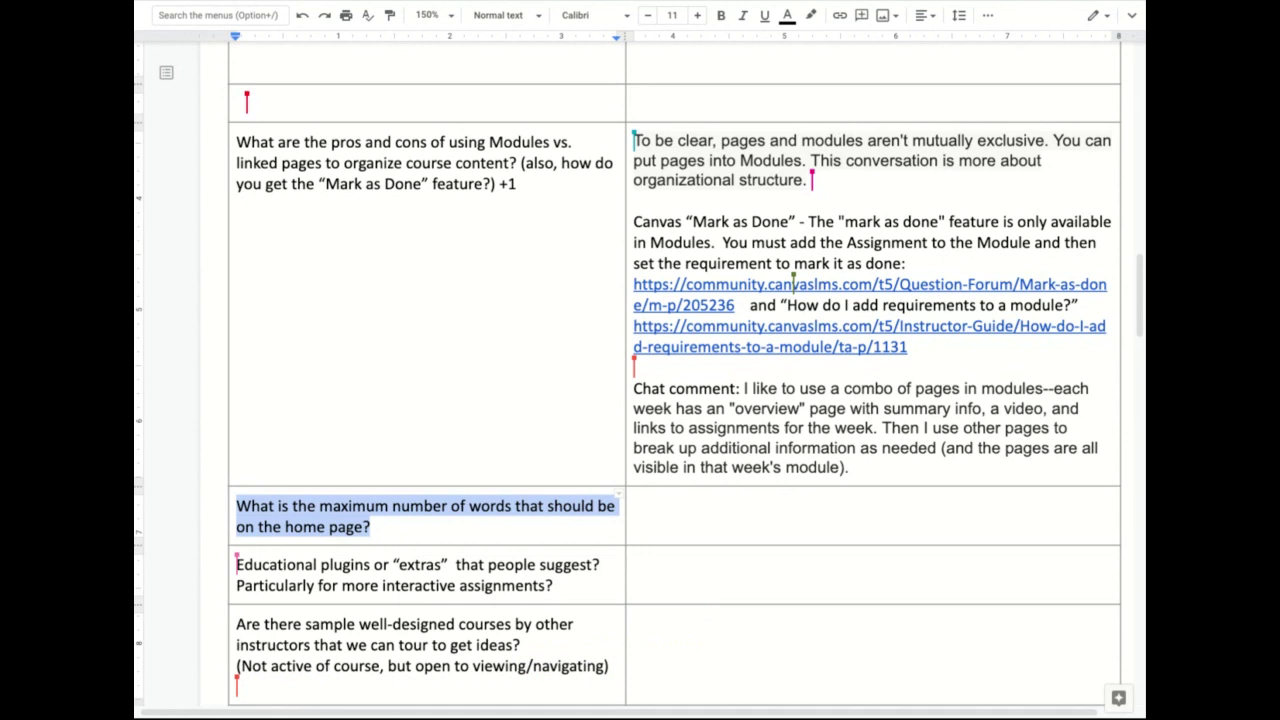
scroll(675, 380, "down", 3)
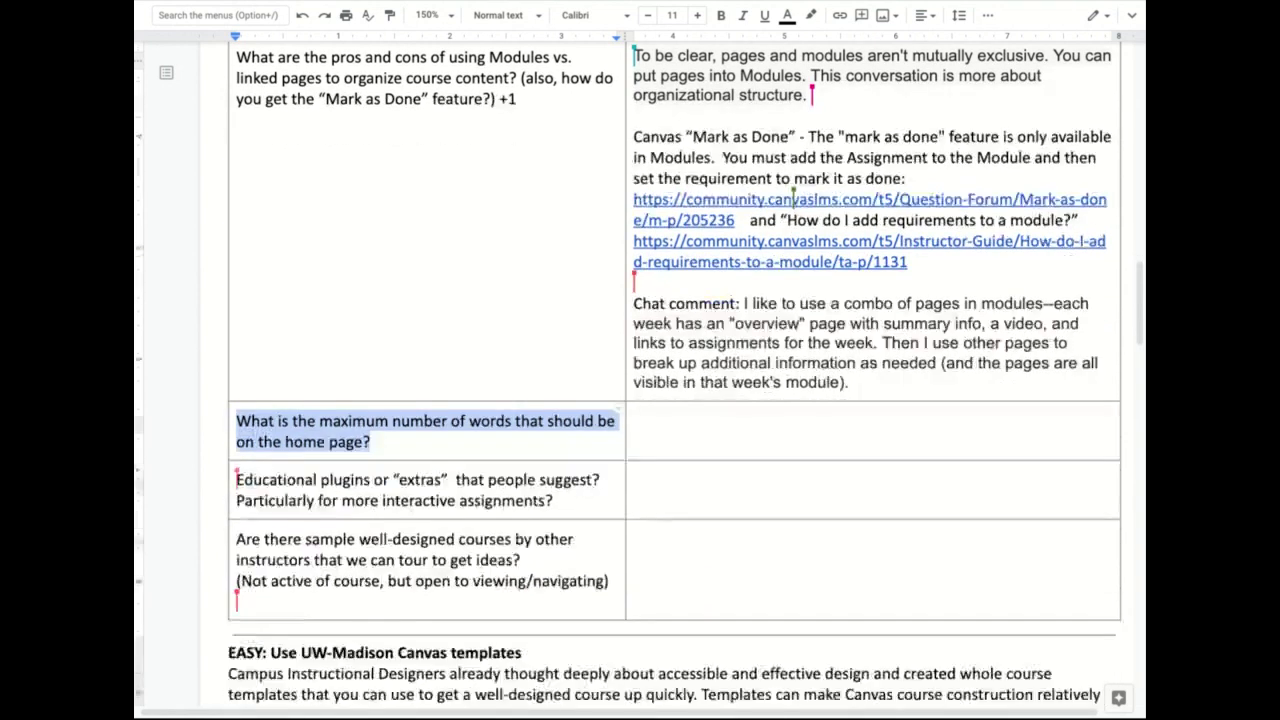
scroll(474, 470, "down", 5)
scroll(474, 470, "up", 13)
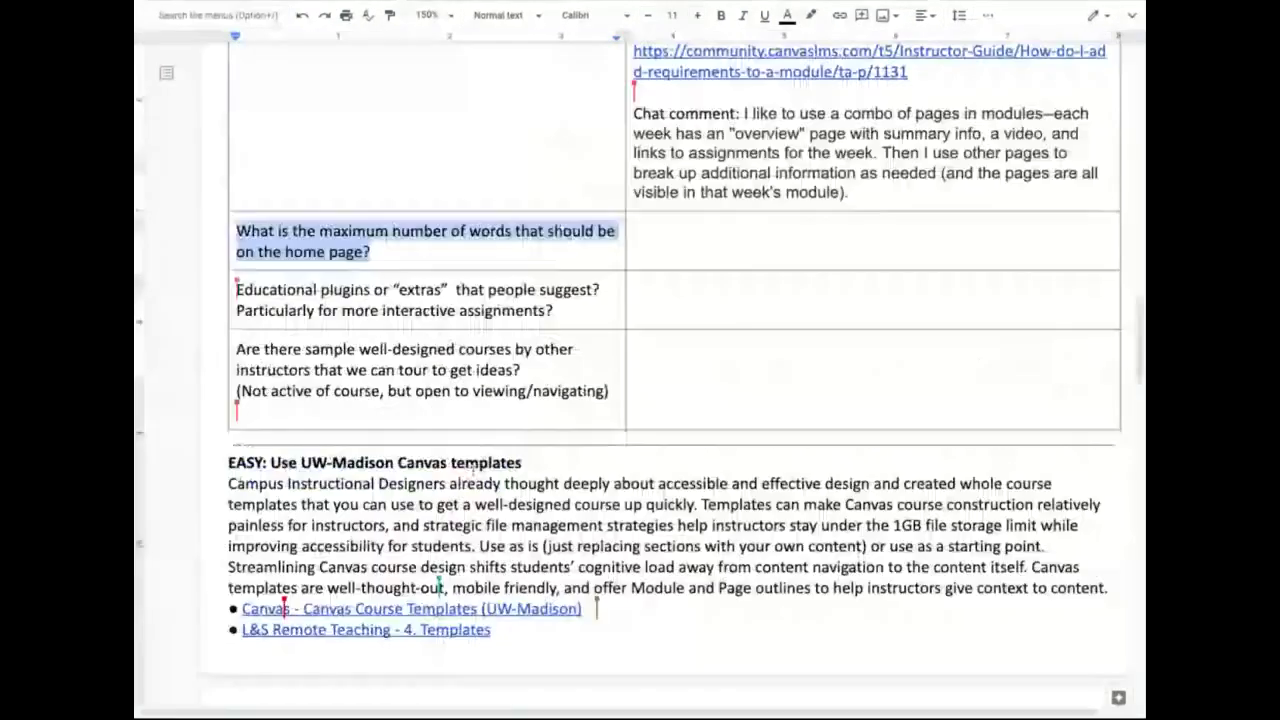
scroll(473, 470, "up", 14)
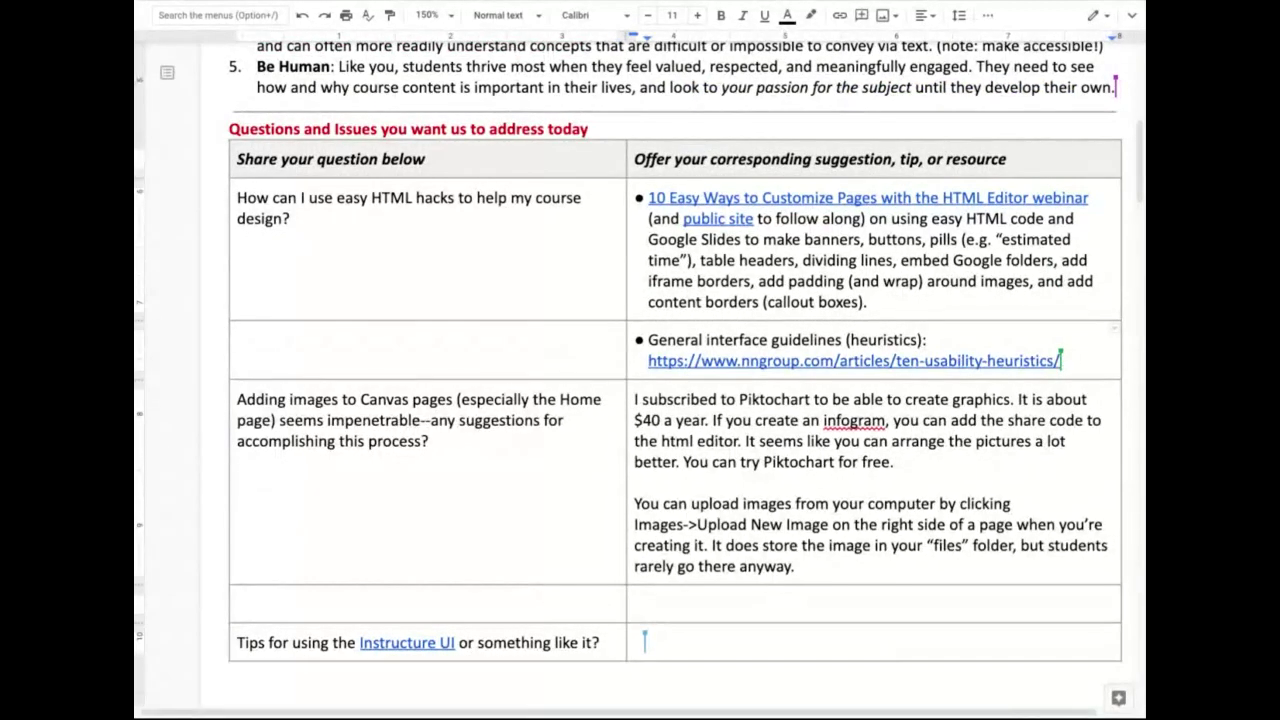
Replace the raw nngroup URL with its title '10 Heuristics for User Interface Design' and check the link
left_click(1006, 360)
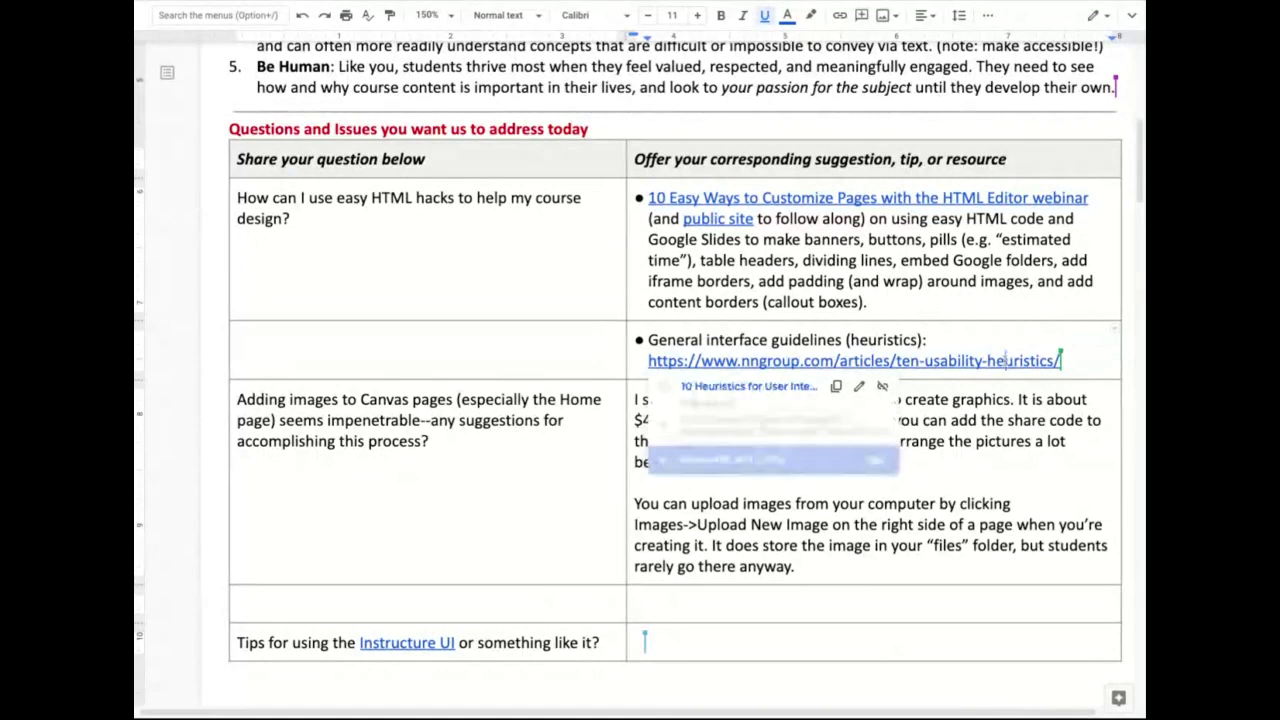
left_click(875, 461)
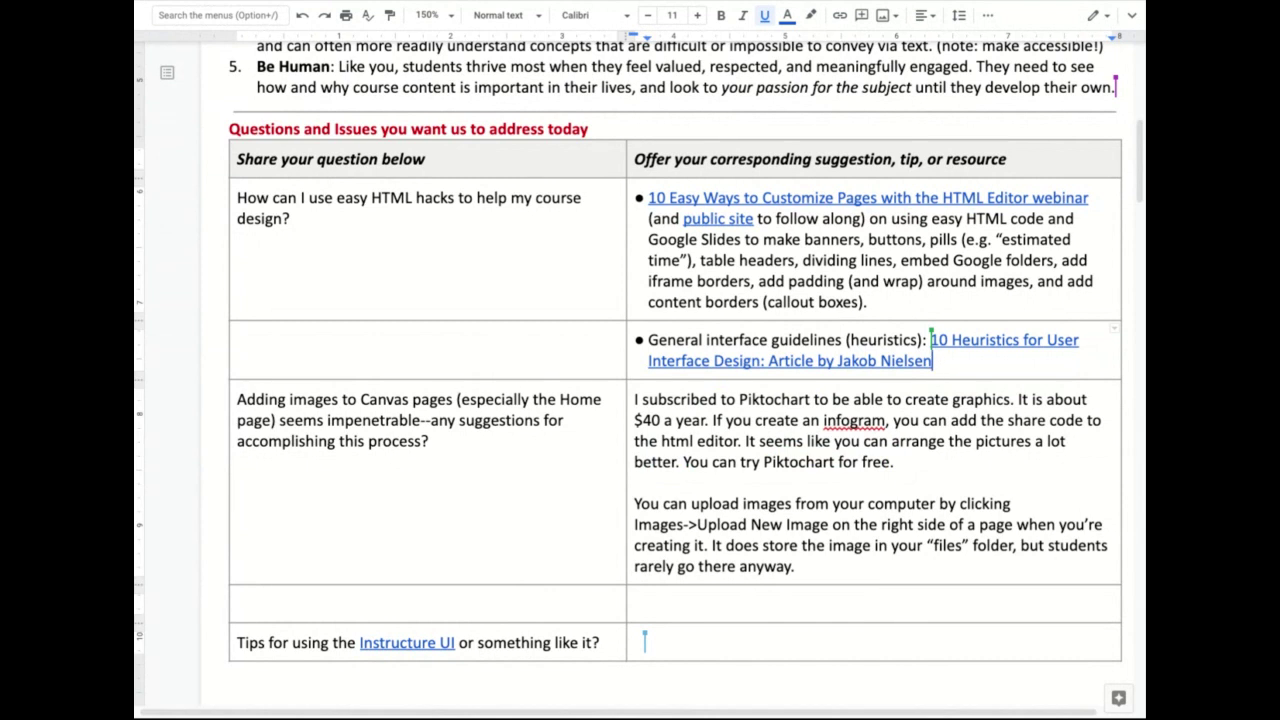
left_click(931, 362)
key("Escape")
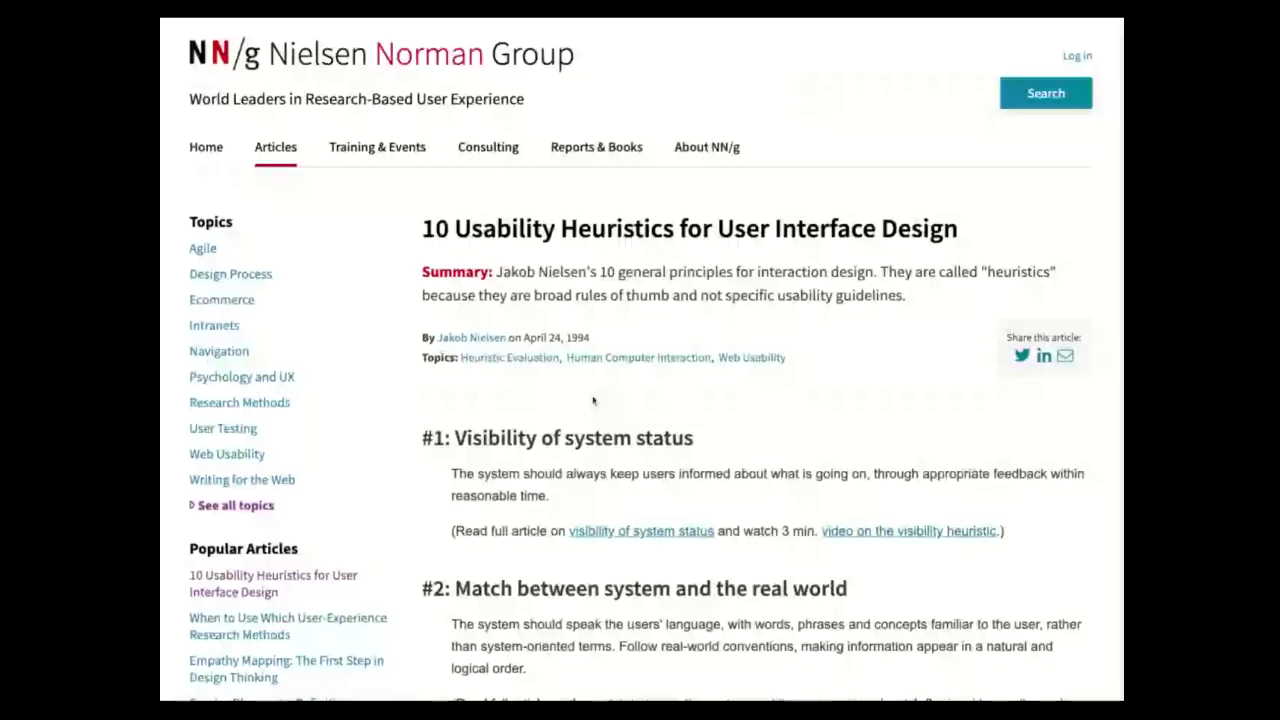
Scroll through heuristics #1 to #8 of the NN/g '10 Usability Heuristics' article
scroll(592, 400, "down", 5)
scroll(640, 400, "down", 2)
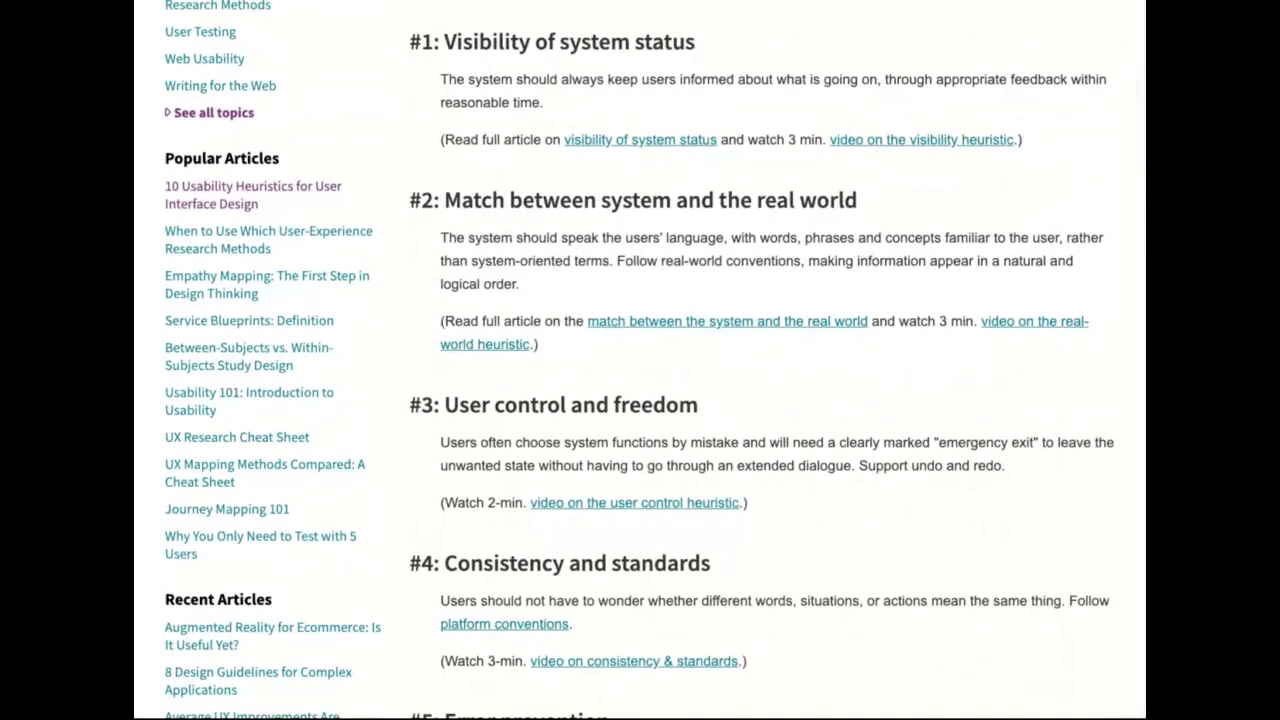
scroll(640, 400, "down", 1)
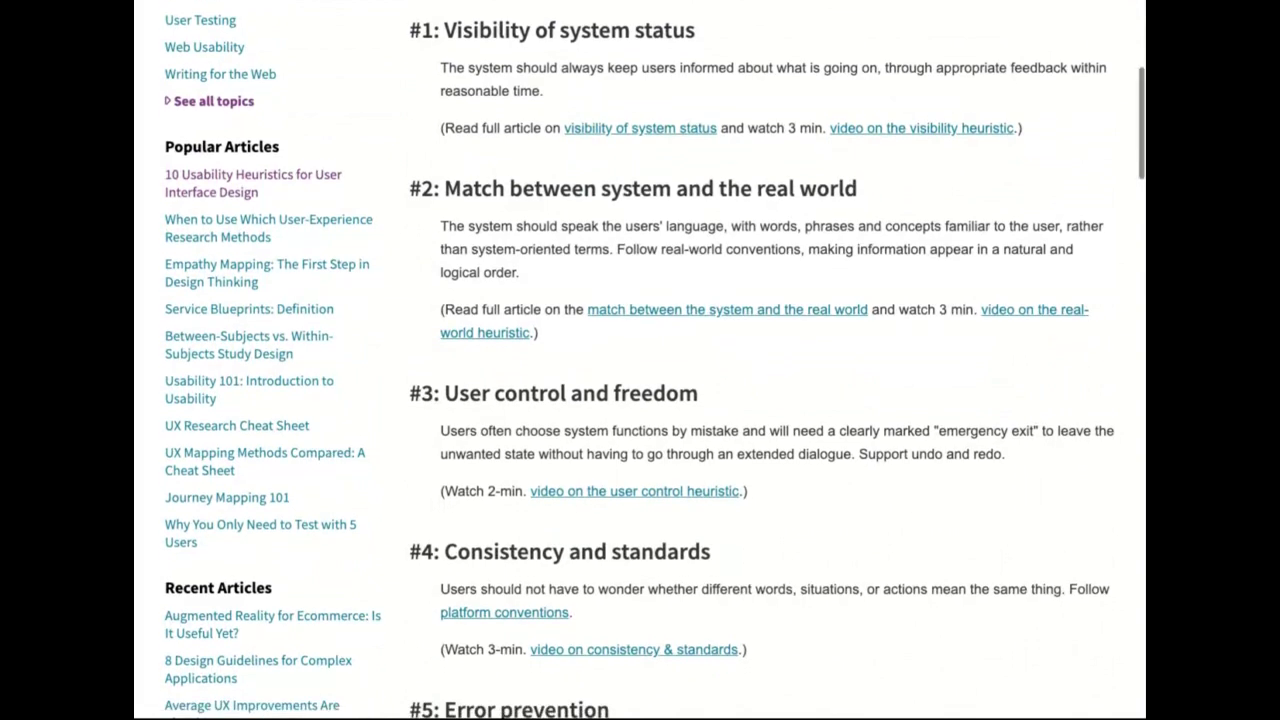
scroll(640, 400, "down", 4)
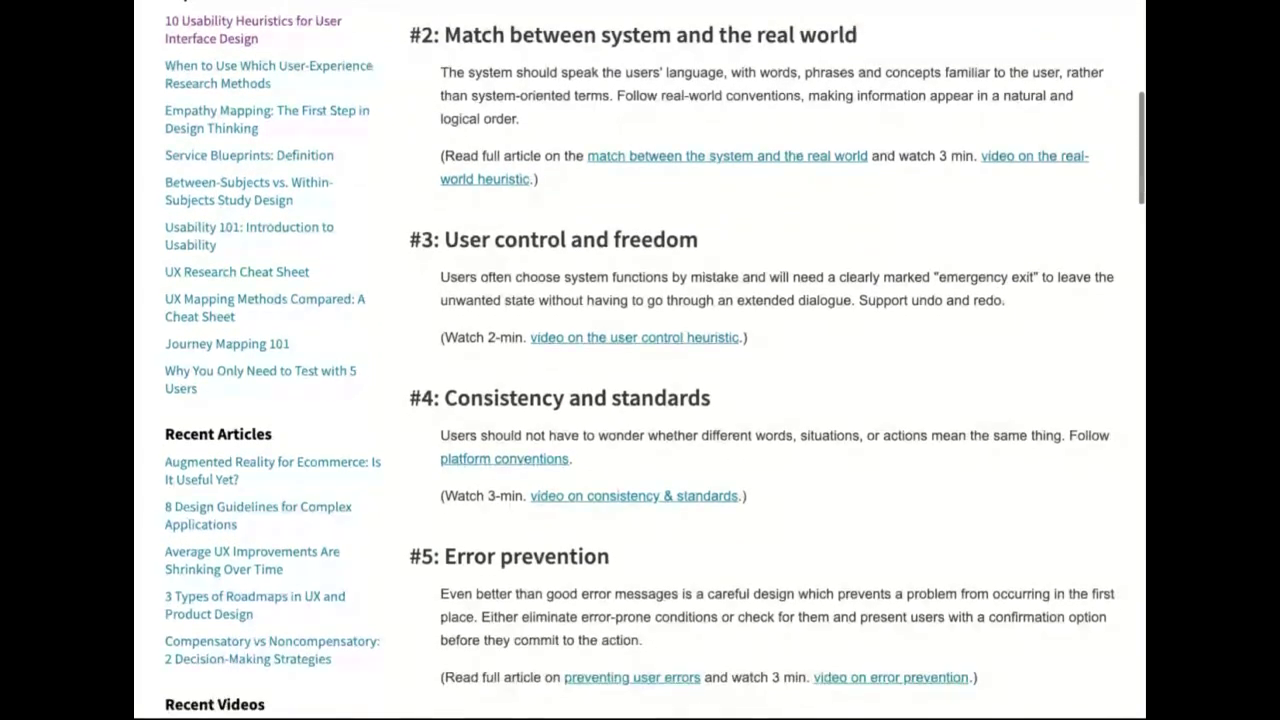
scroll(578, 428, "down", 4)
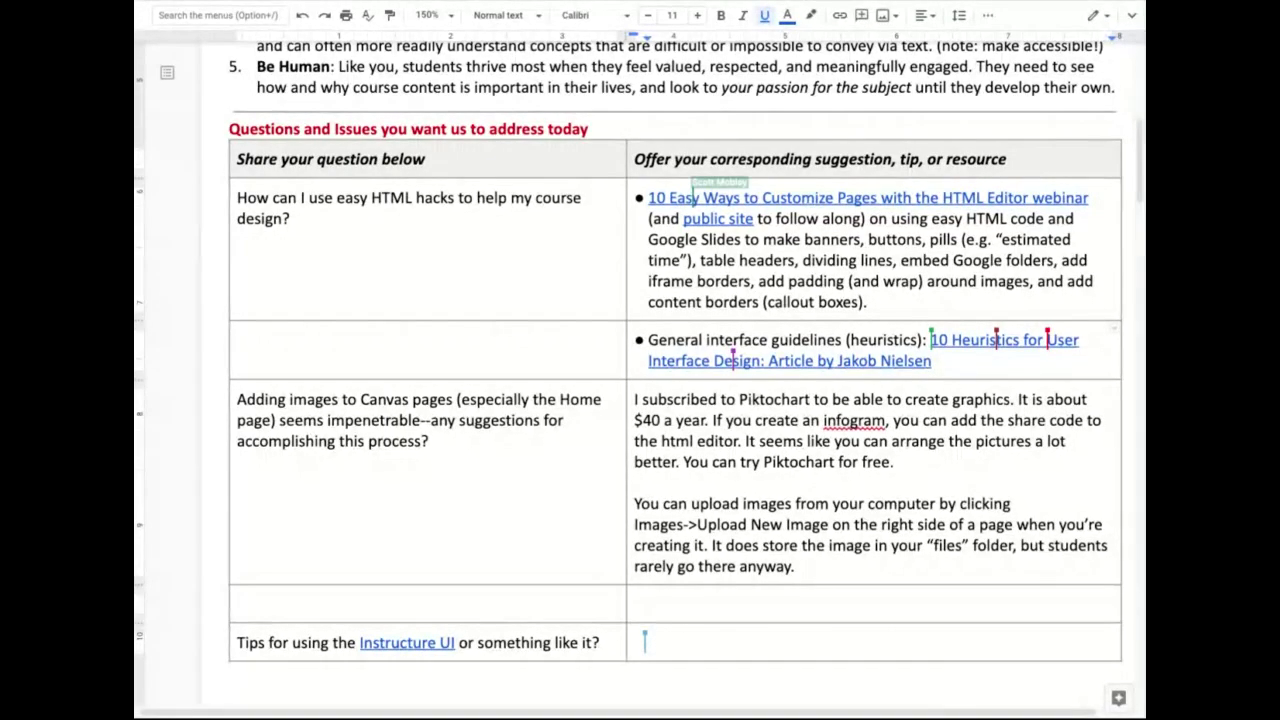
Select the heuristics guideline line, then move to the images question cell
left_click_drag(931, 361, 648, 340)
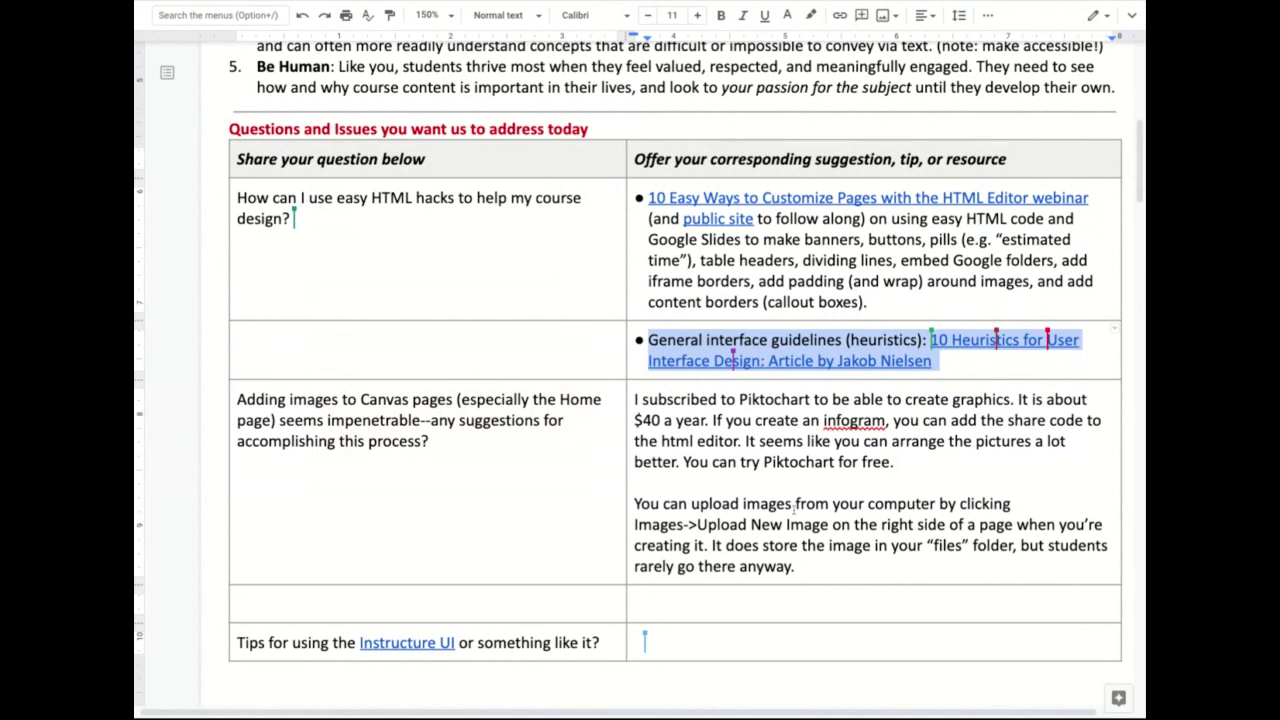
scroll(795, 505, "down", 2)
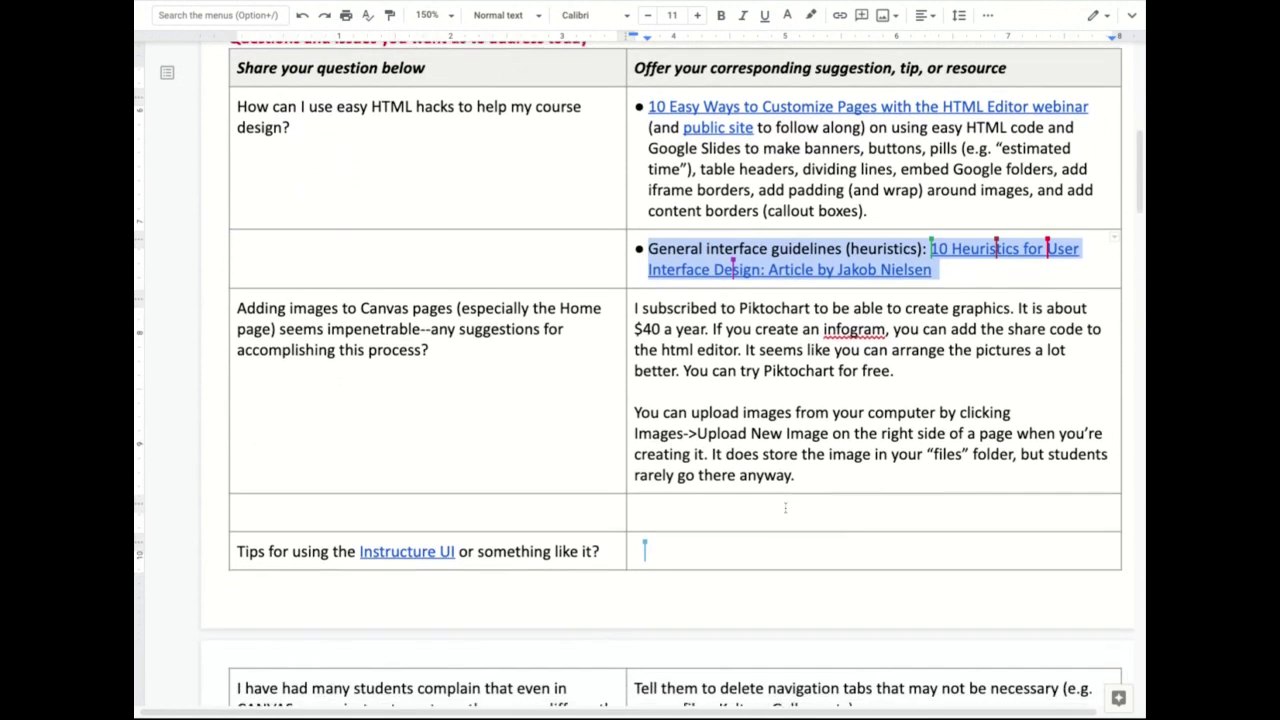
scroll(785, 508, "down", 1)
scroll(600, 400, "up", 1)
left_click(448, 316)
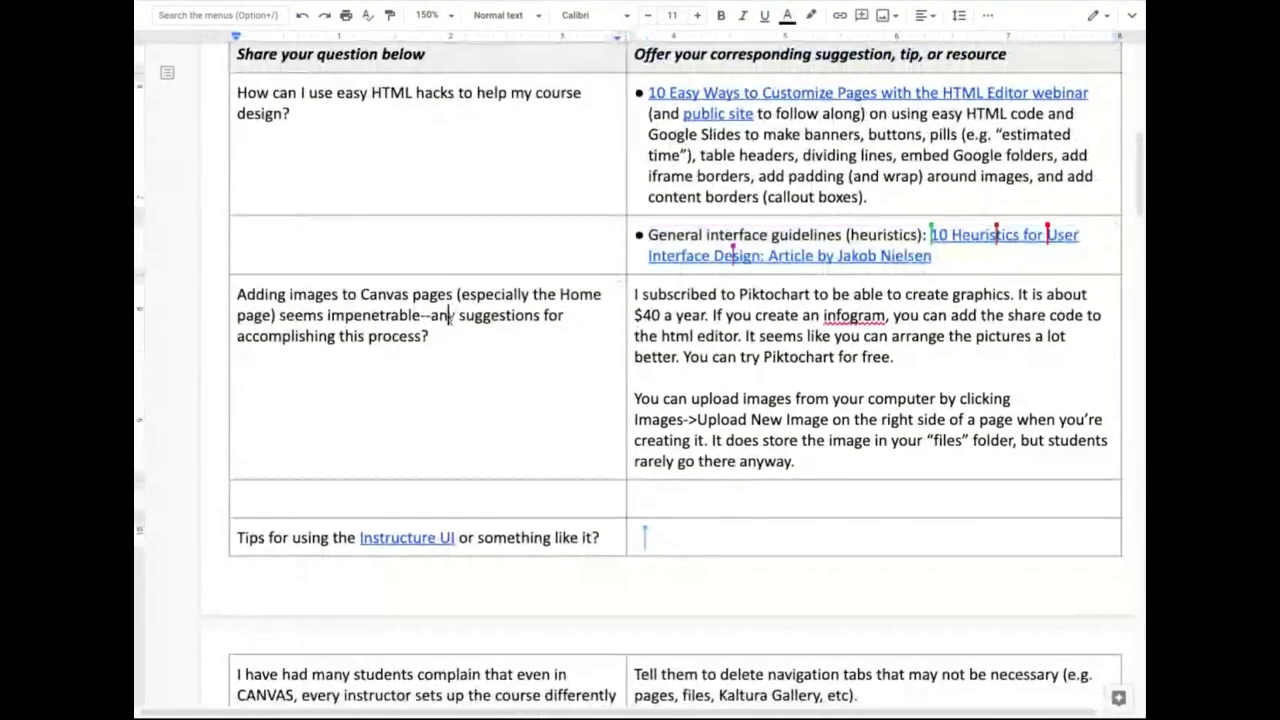
type("y")
scroll(461, 357, "down", 3)
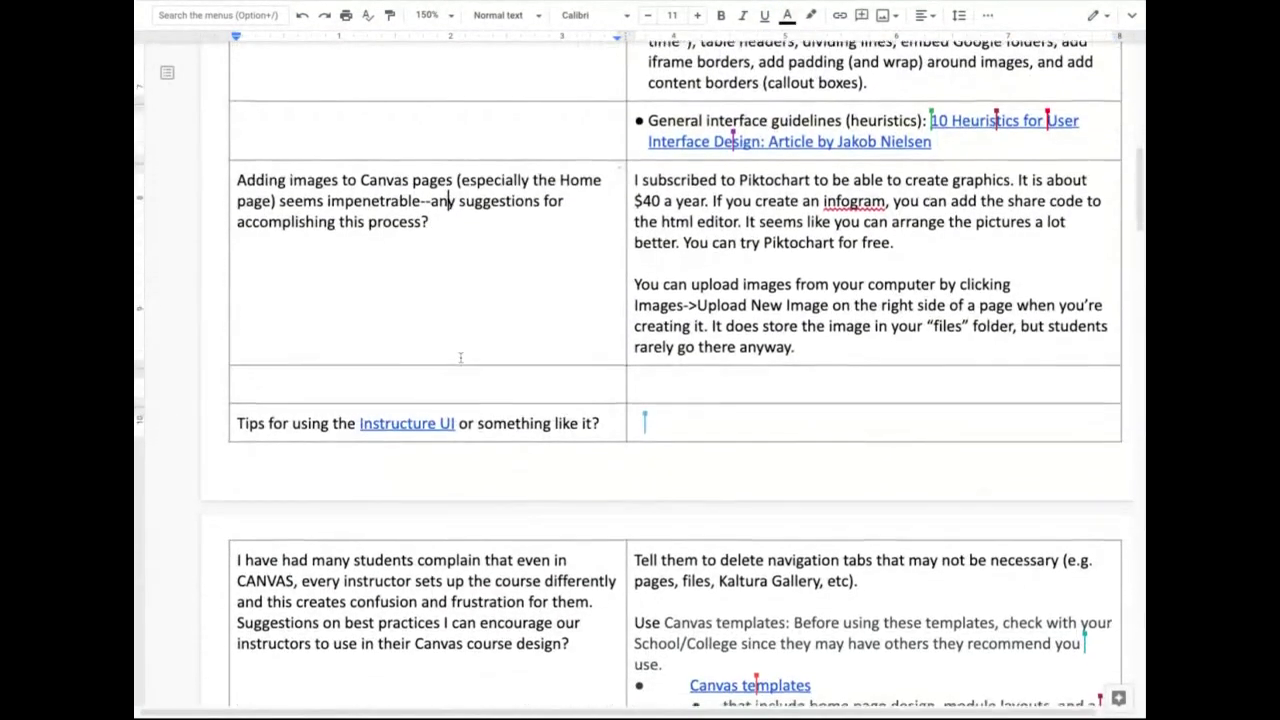
scroll(461, 357, "down", 3)
scroll(461, 357, "up", 2)
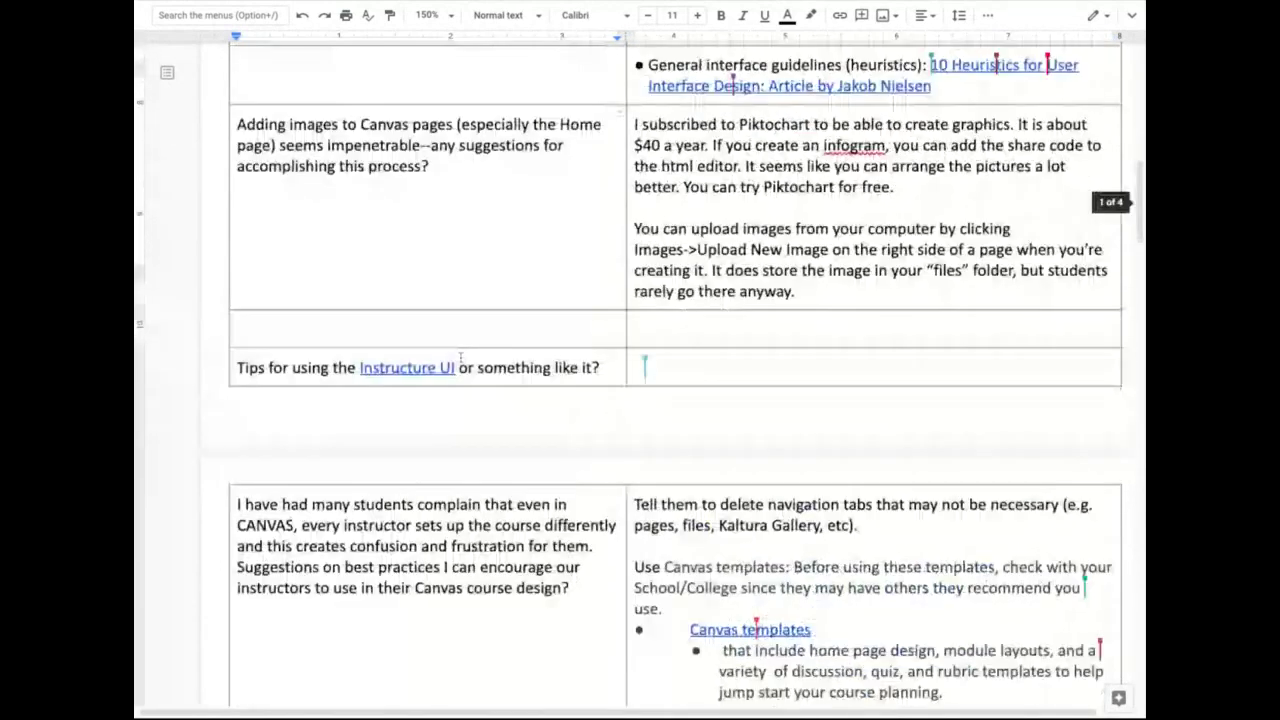
scroll(461, 357, "up", 1)
scroll(396, 282, "up", 3)
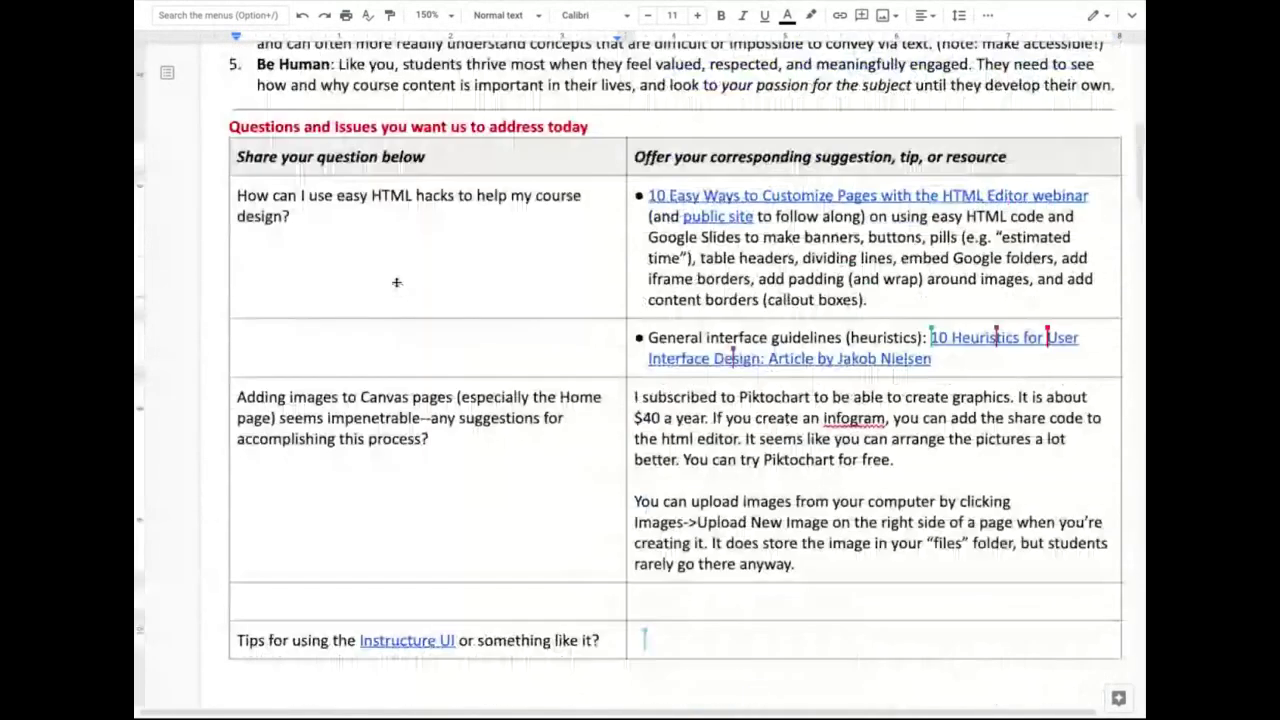
scroll(396, 282, "up", 1)
scroll(396, 282, "down", 2)
Break the line before the '?' after 'accomplishing this process' and select the question text
double_click(385, 337)
left_click(385, 337)
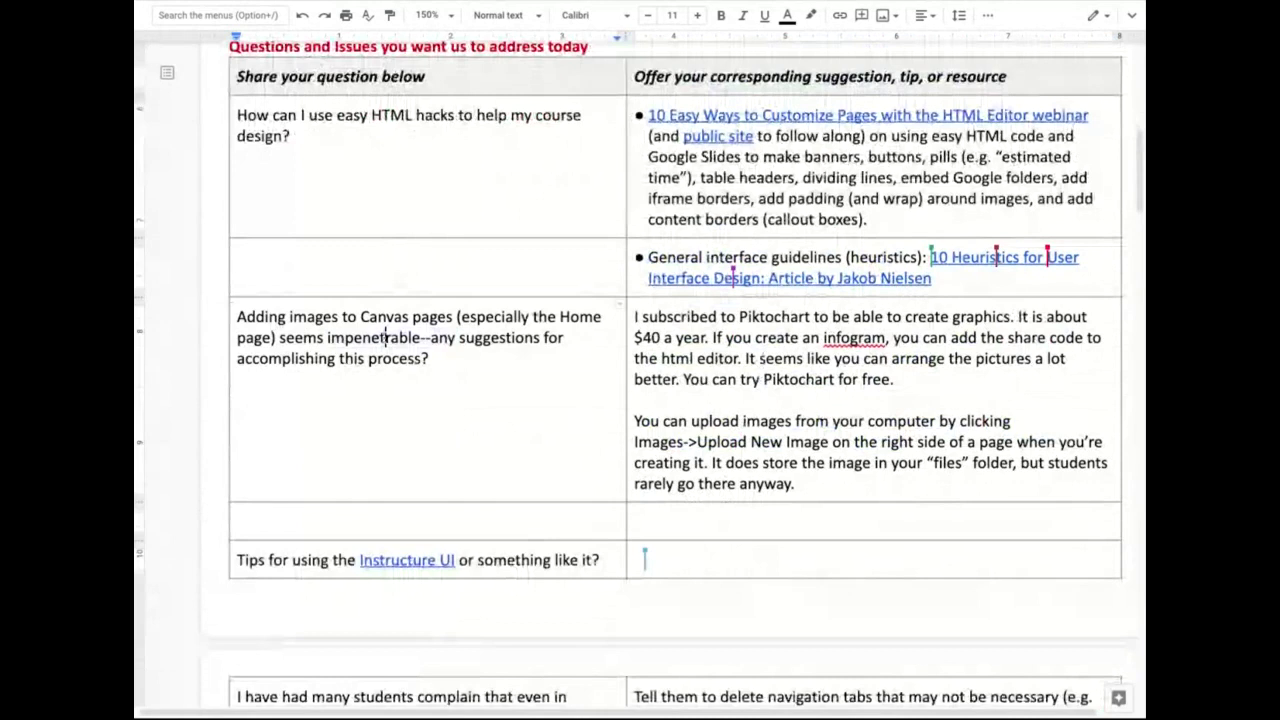
left_click(422, 358)
key("Return")
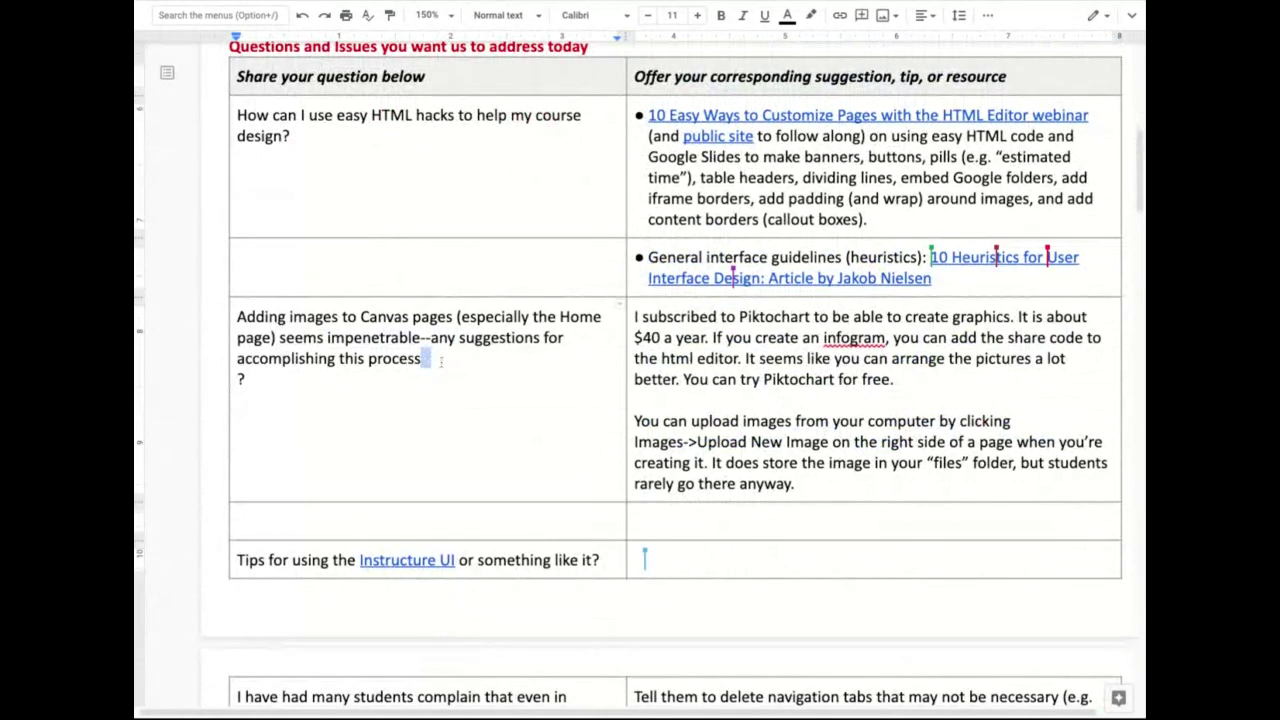
left_click_drag(440, 361, 237, 316)
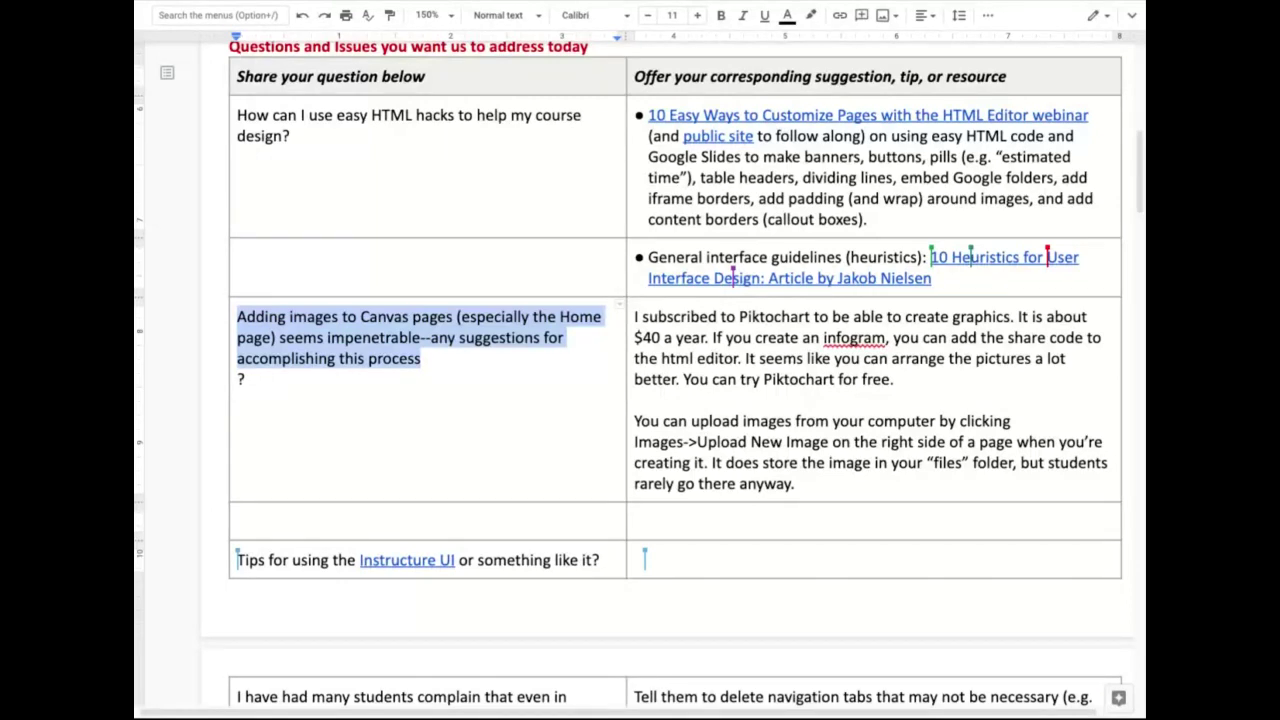
Select the stray table snapshot image on page 2 and shrink it
left_click(336, 358)
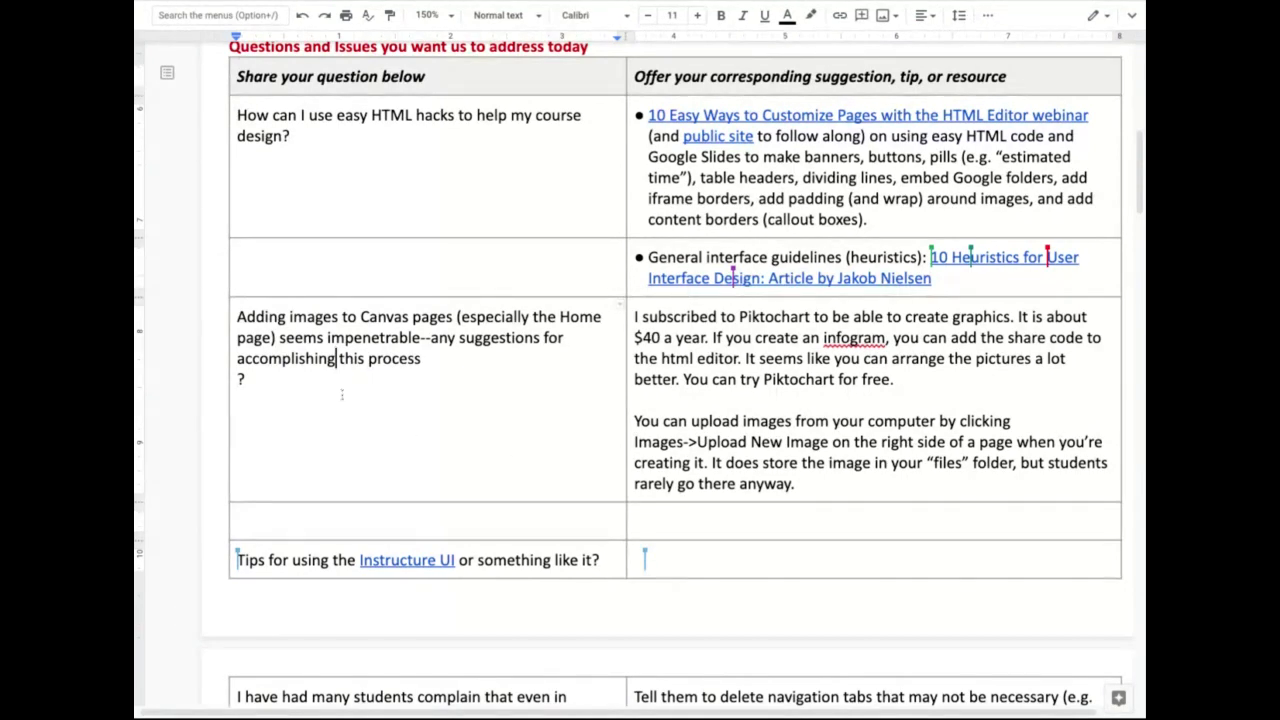
scroll(325, 377, "down", 4)
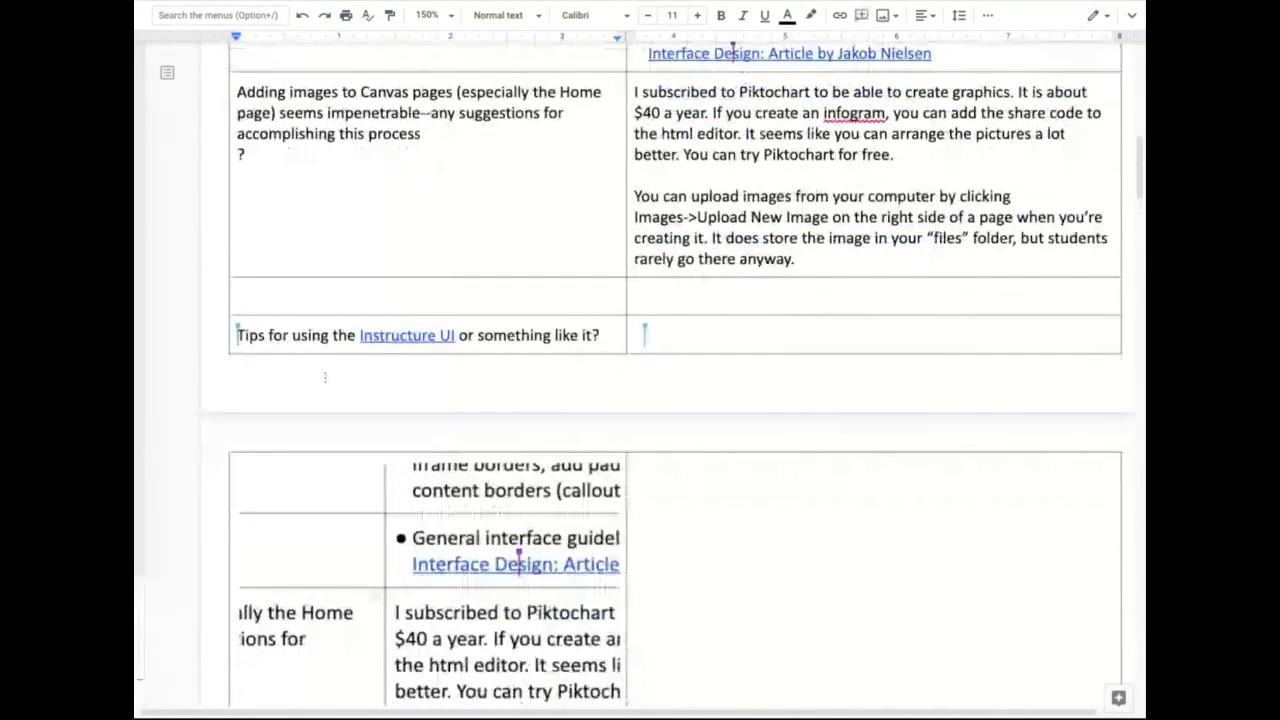
left_click(452, 464)
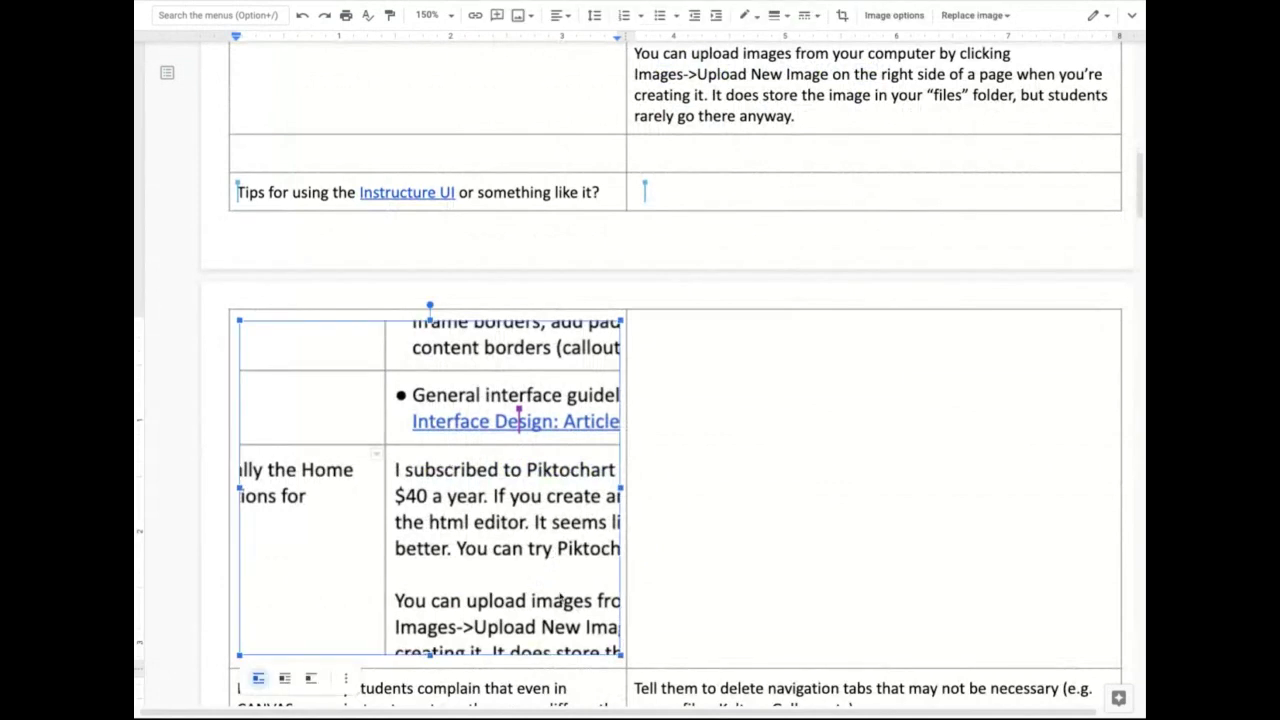
left_click_drag(620, 655, 480, 532)
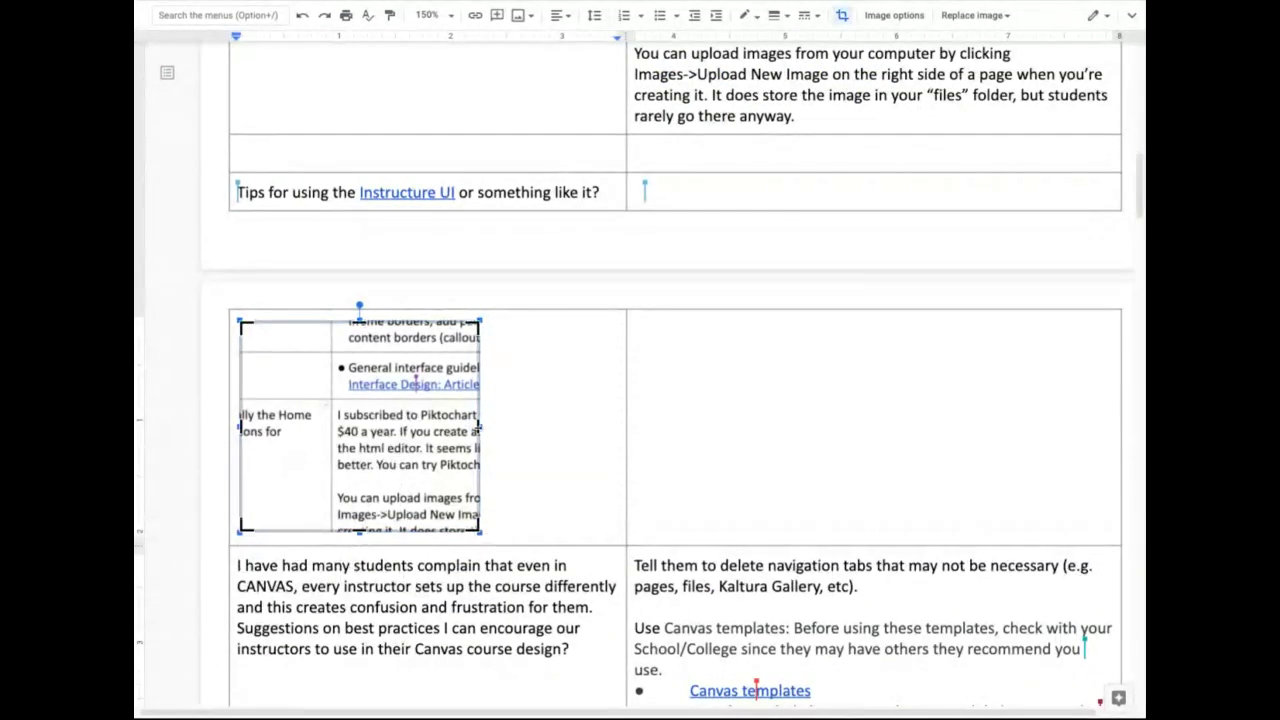
Crop the left side off the snapshot, then delete the image
double_click(340, 415)
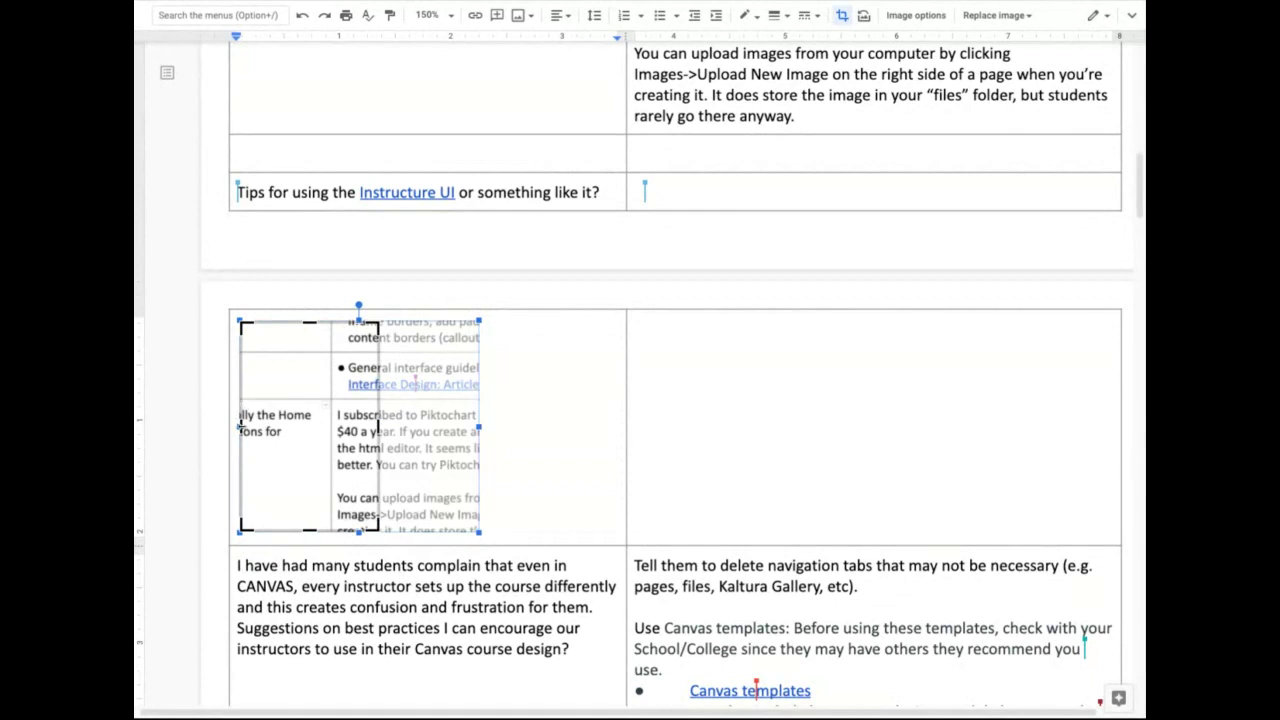
left_click_drag(243, 426, 291, 426)
left_click(560, 444)
left_click(293, 432)
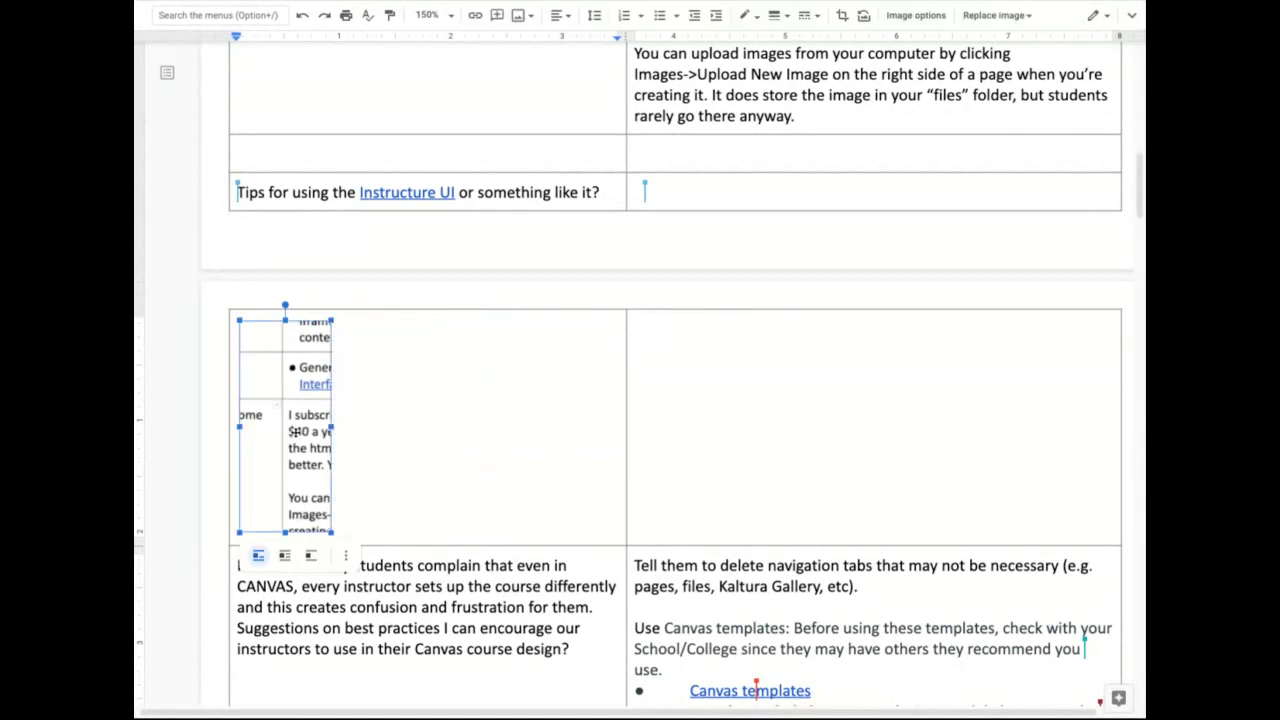
key("BackSpace")
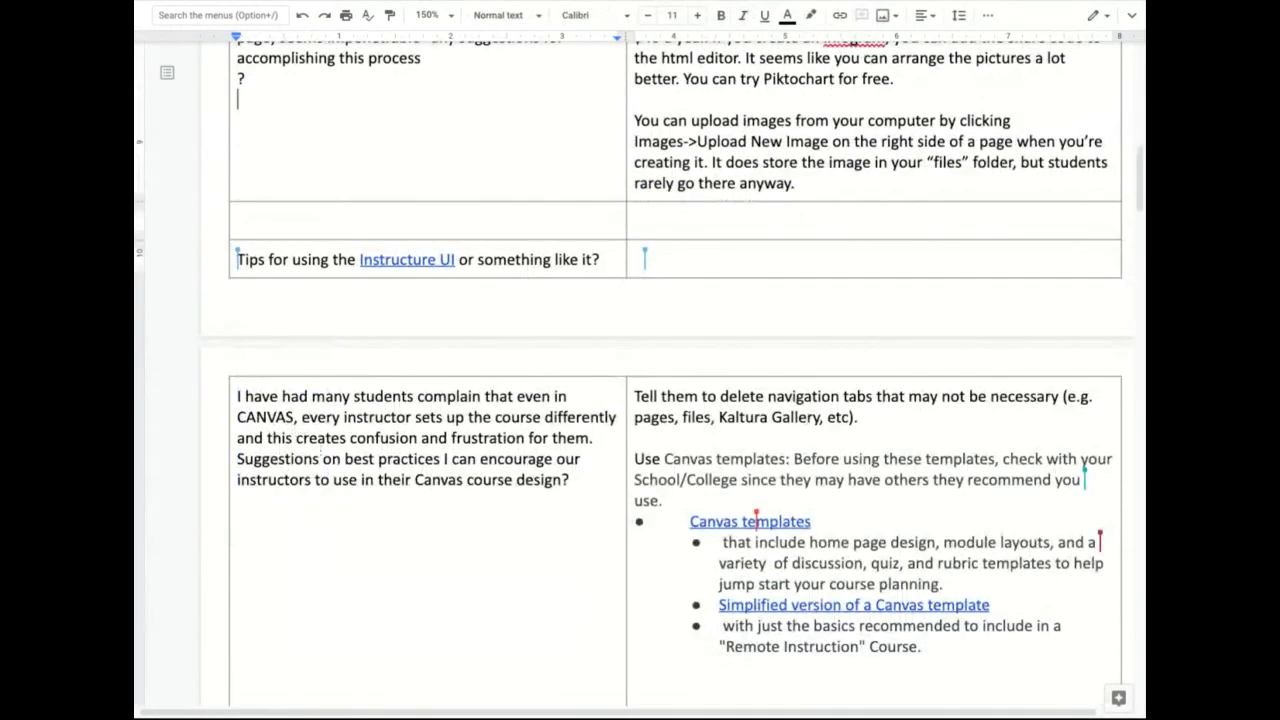
scroll(500, 414, "up", 1)
scroll(500, 414, "up", 1)
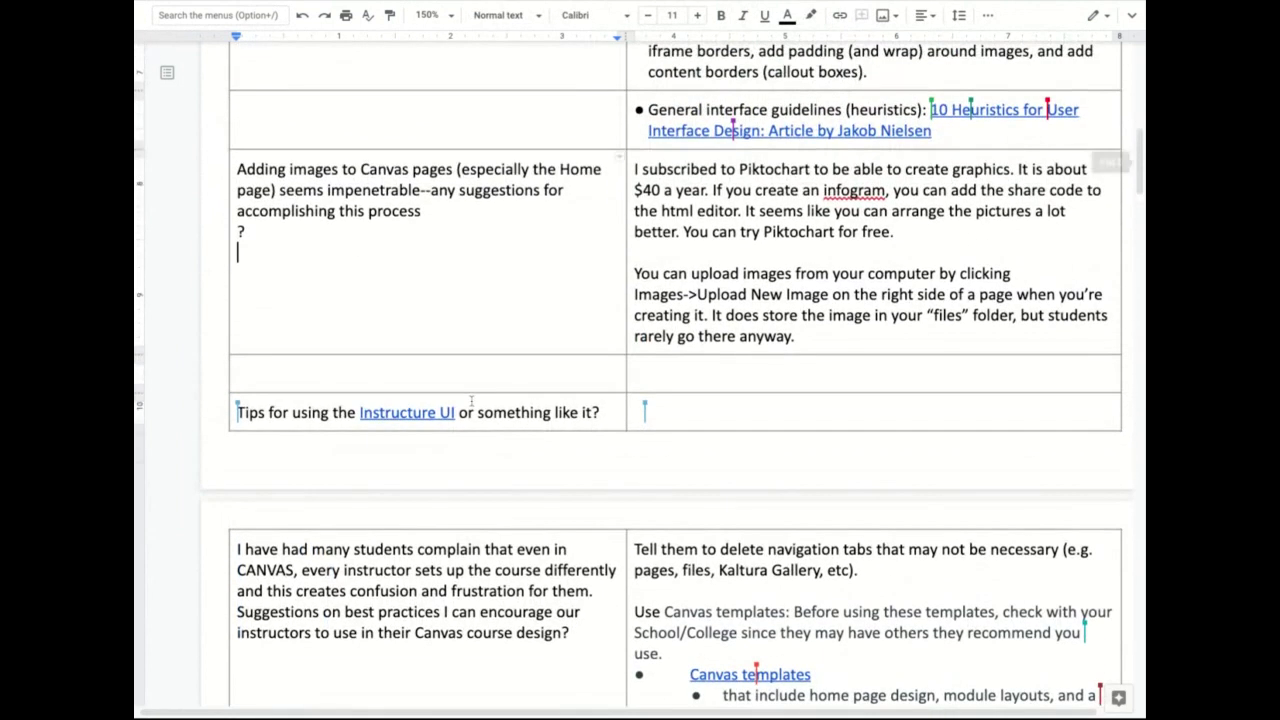
key("BackSpace")
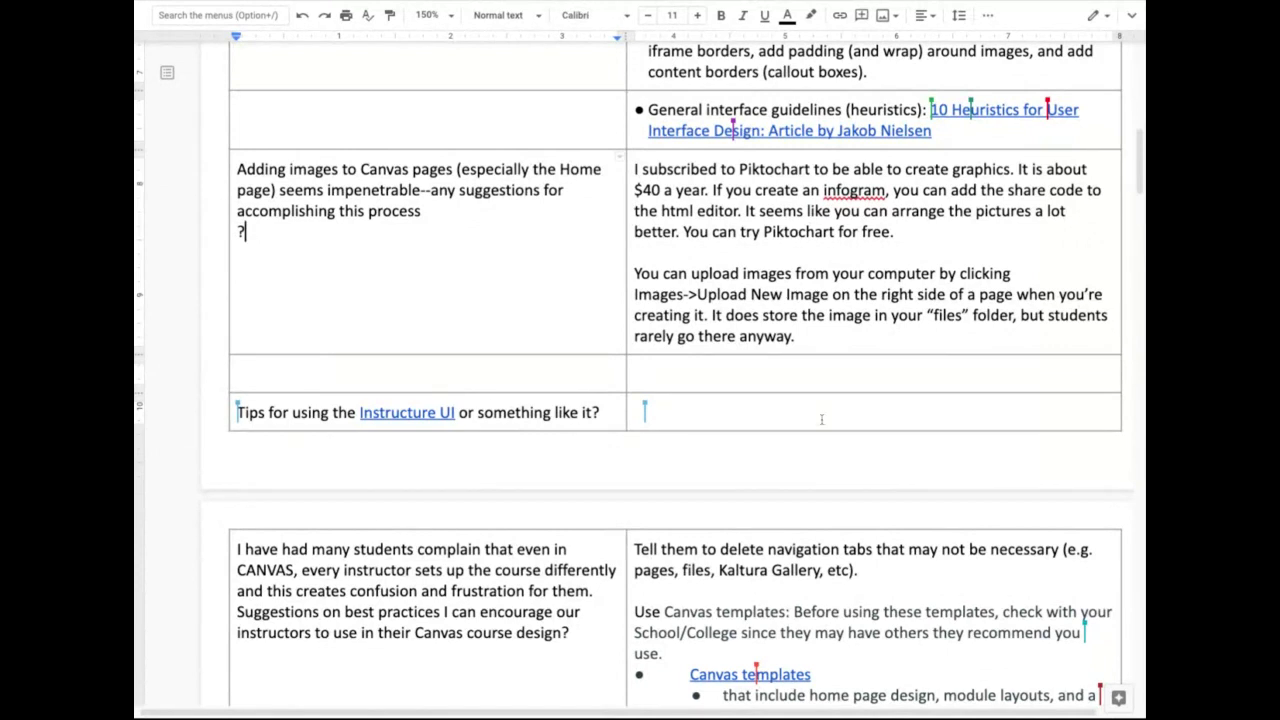
left_click_drag(740, 169, 811, 169)
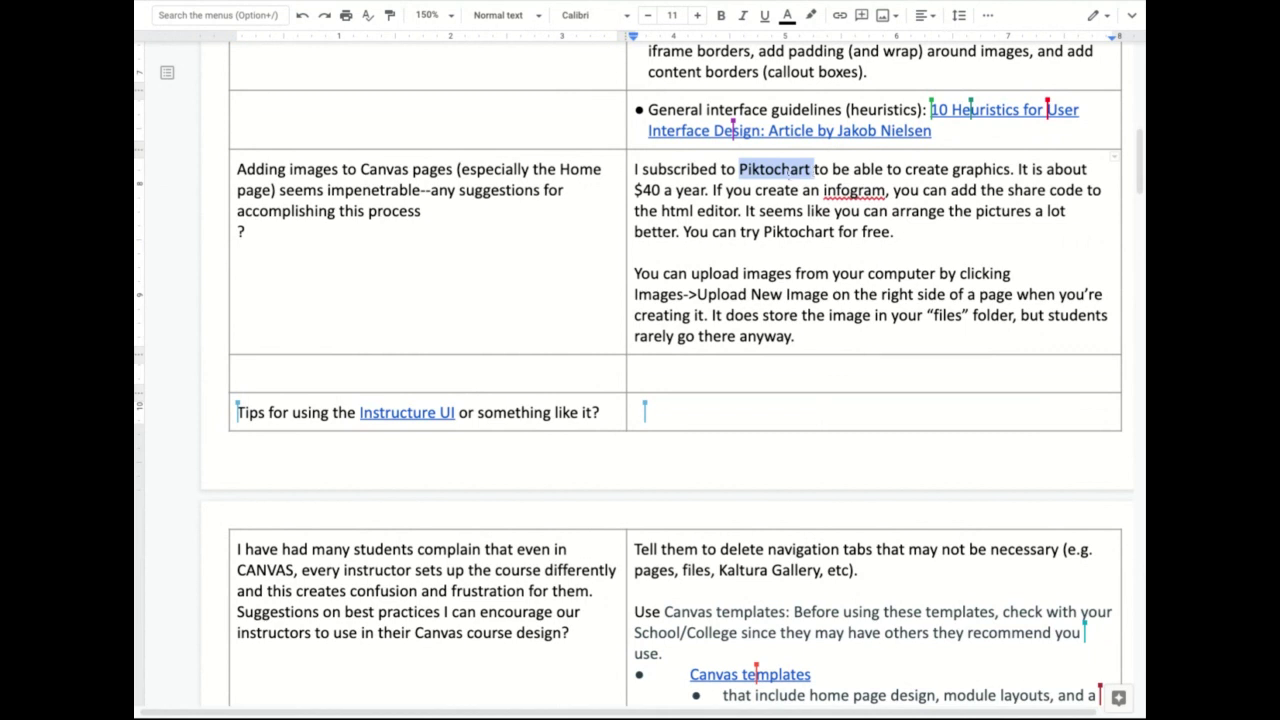
left_click(790, 170)
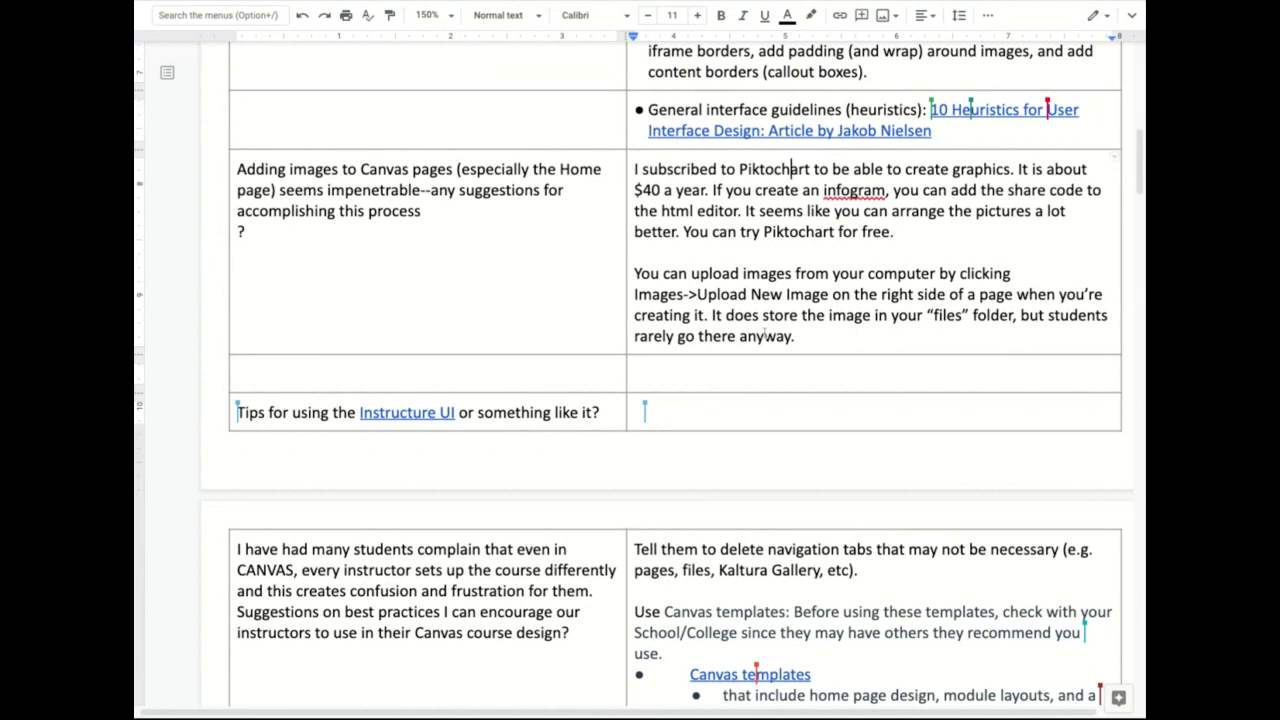
triple_click(767, 294)
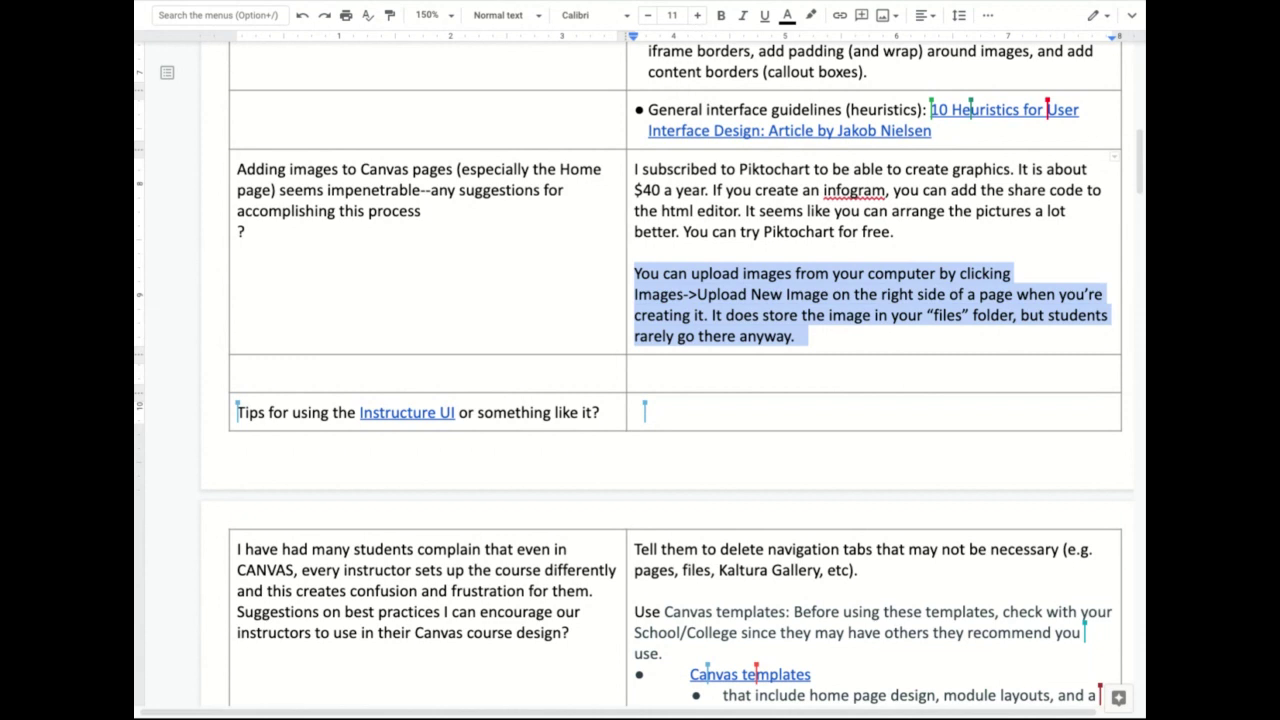
left_click(634, 252)
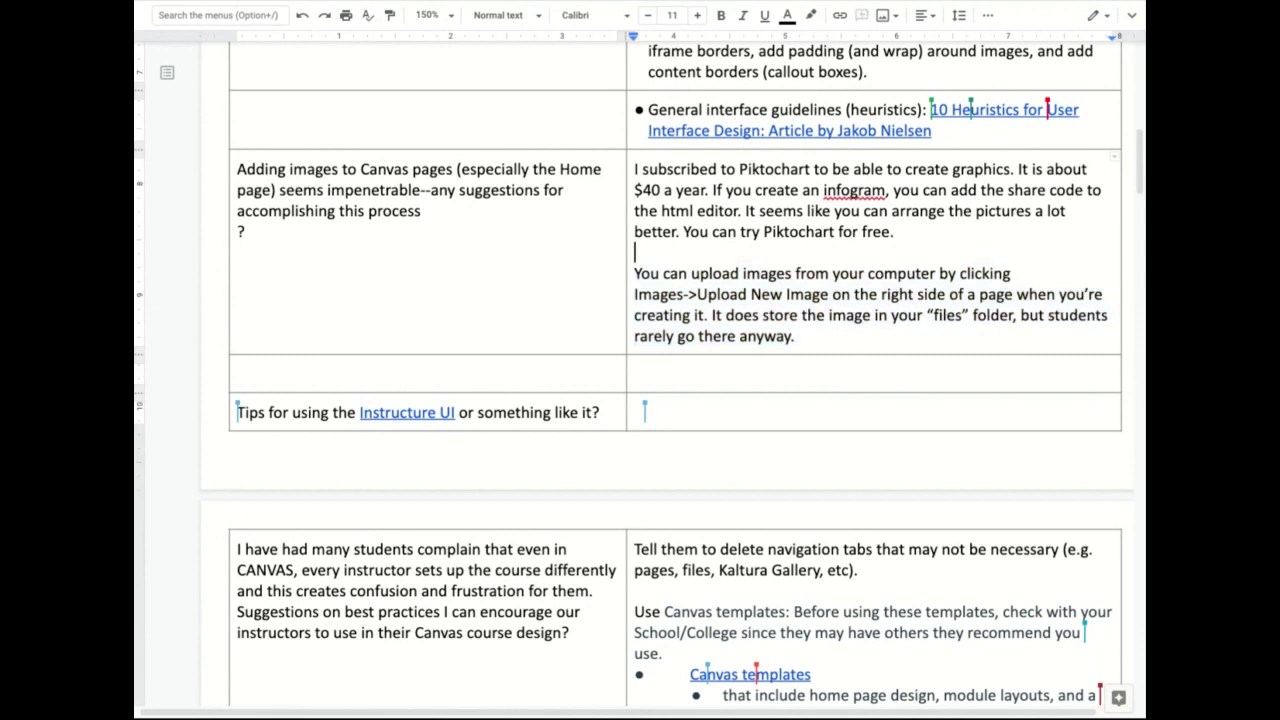
scroll(634, 374, "down", 1)
scroll(634, 374, "down", 2)
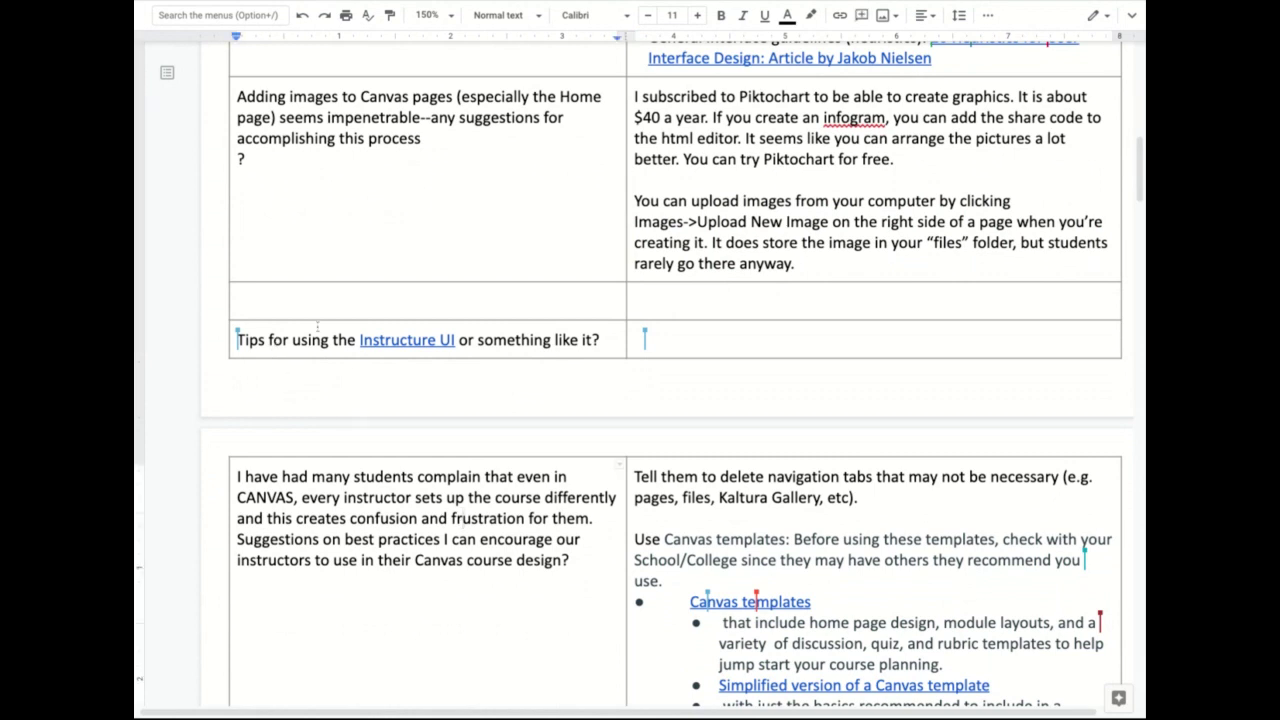
double_click(310, 340)
triple_click(310, 340)
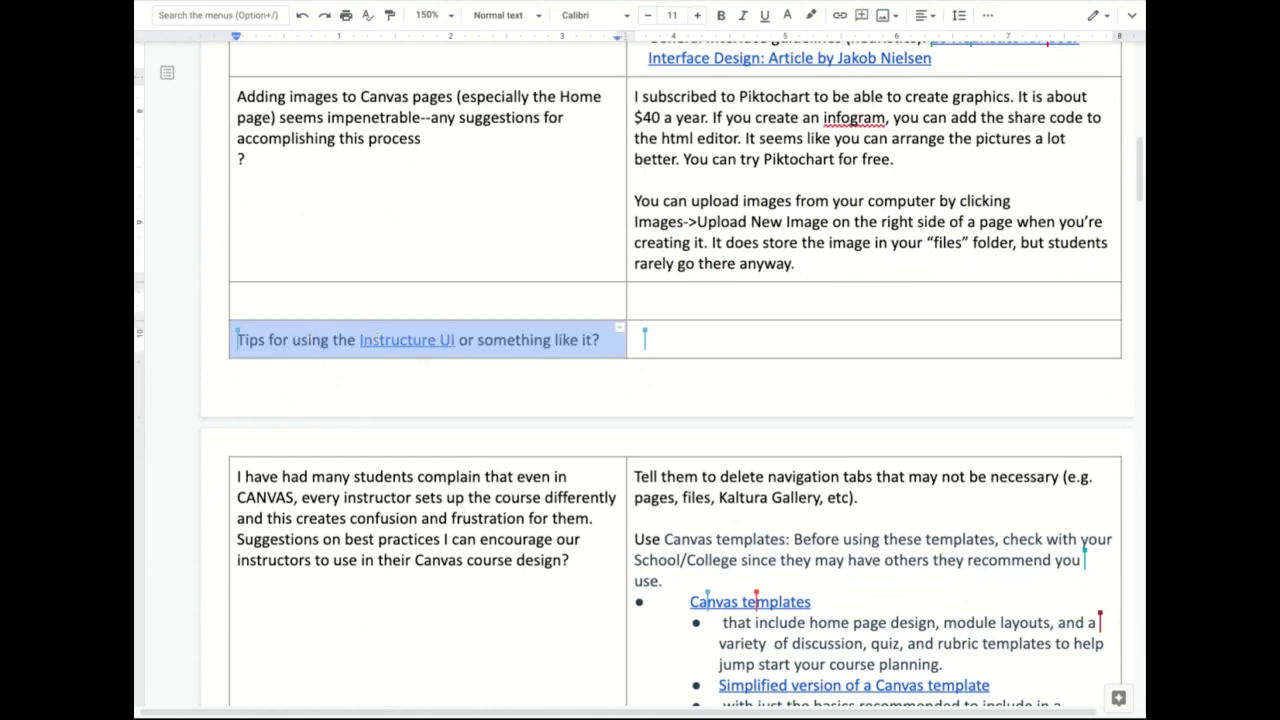
left_click(379, 340)
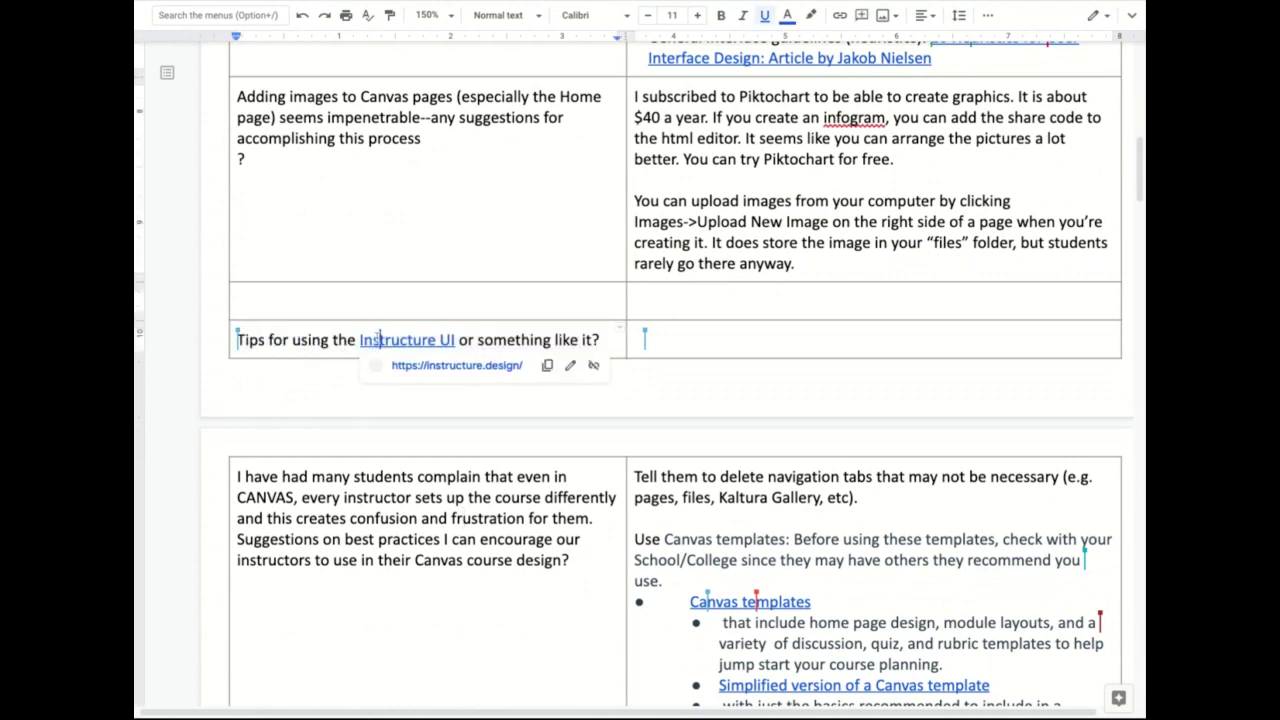
left_click(413, 366)
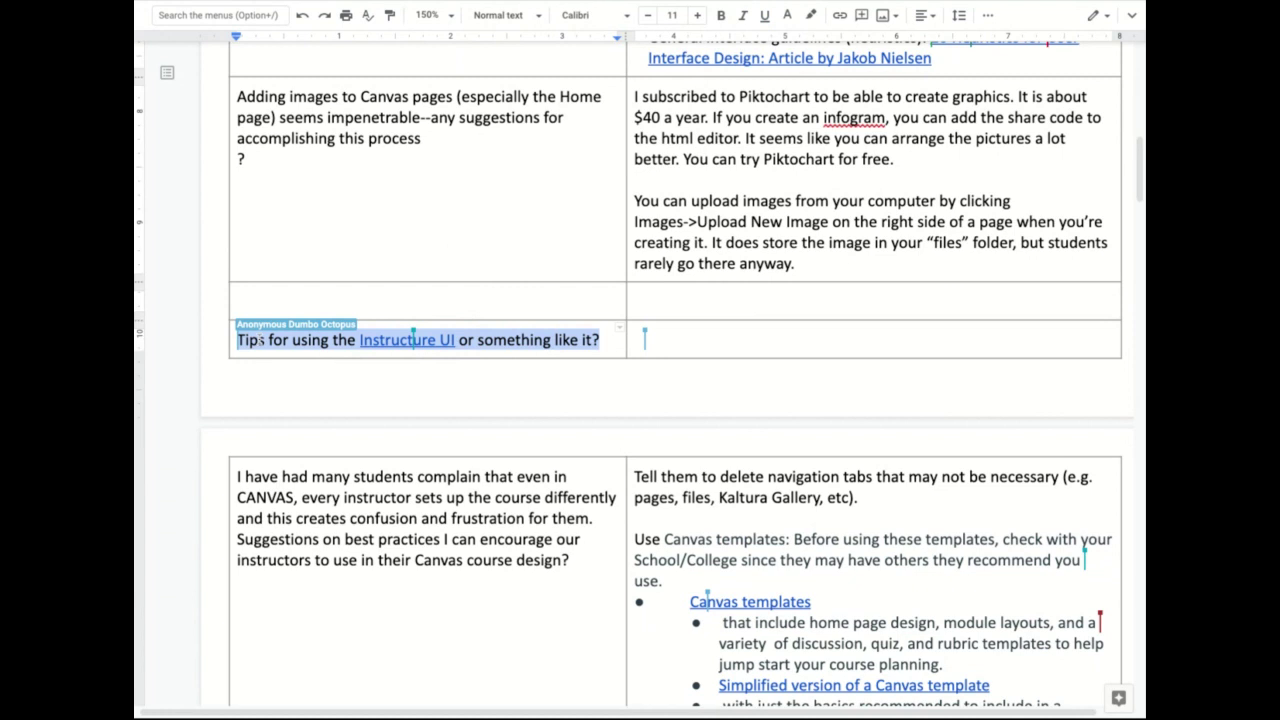
scroll(260, 340, "down", 2)
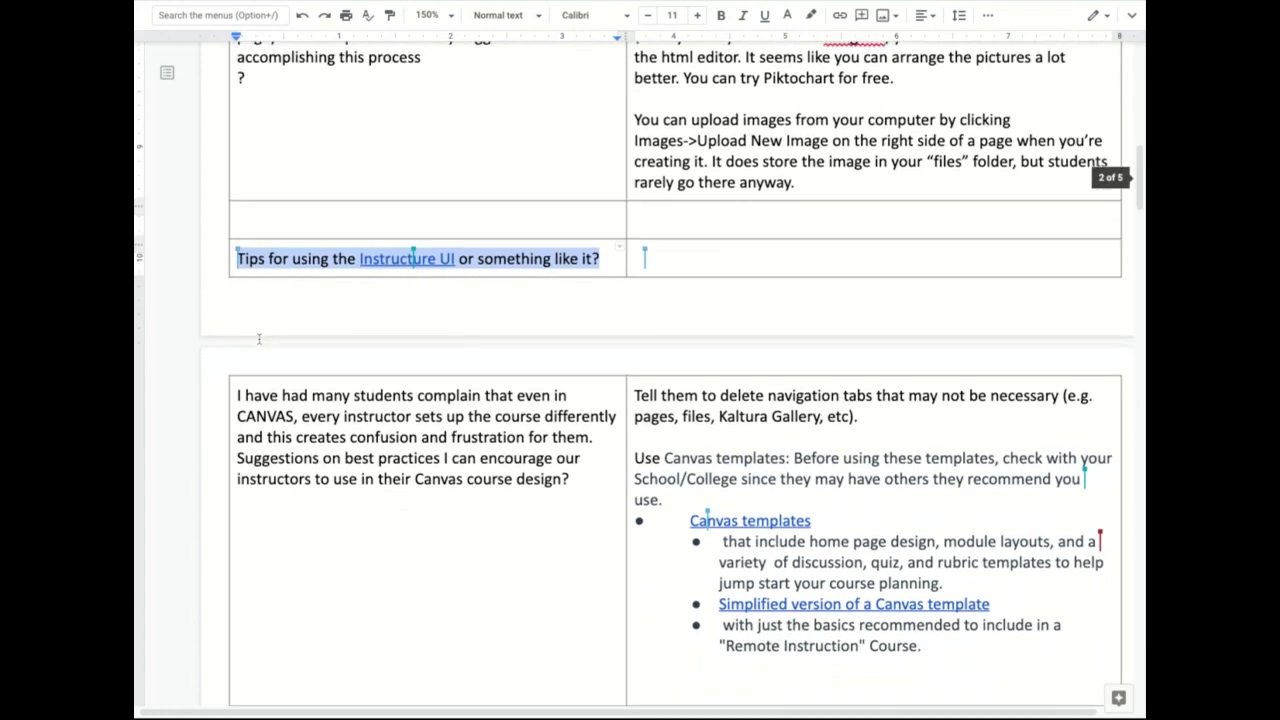
scroll(259, 339, "down", 2)
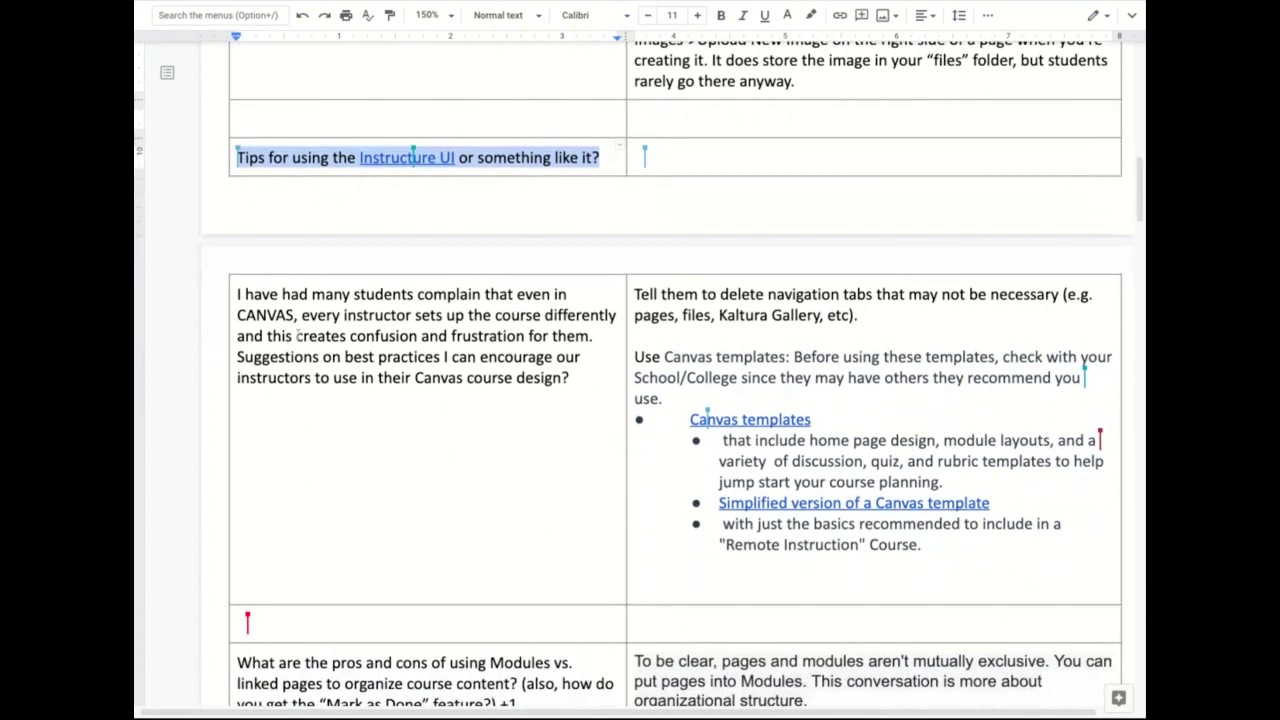
left_click(298, 336)
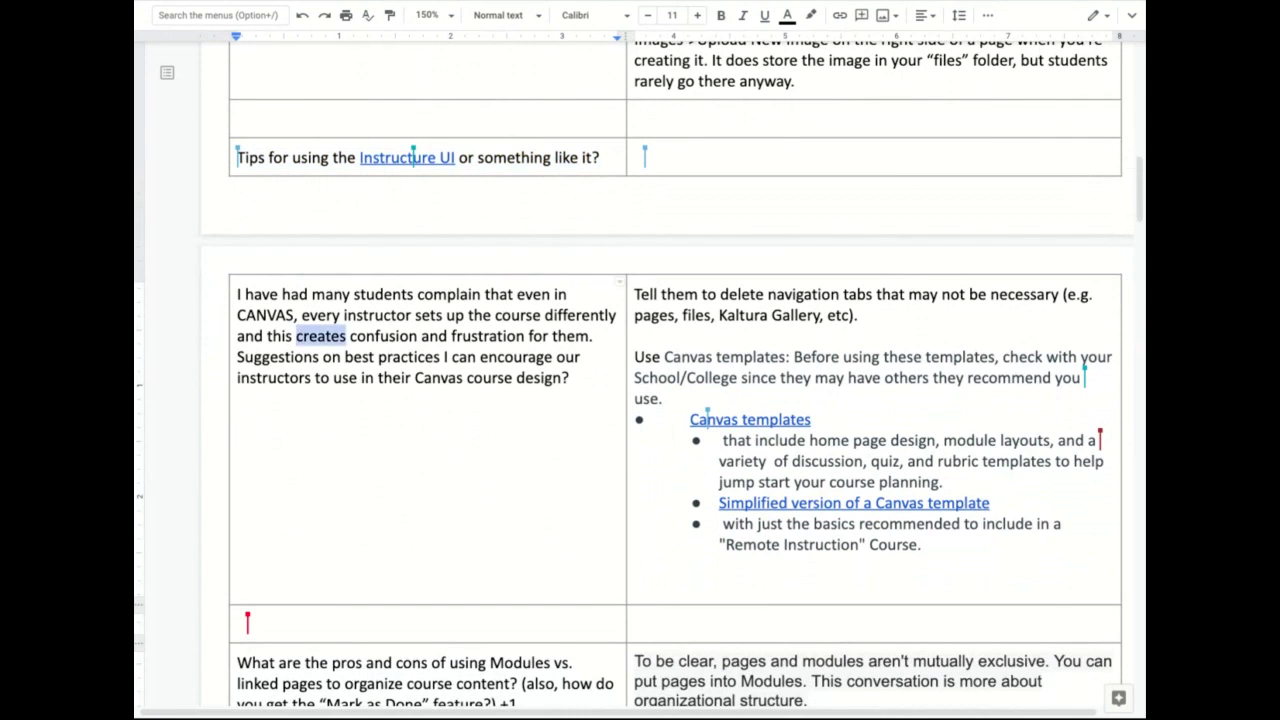
triple_click(298, 336)
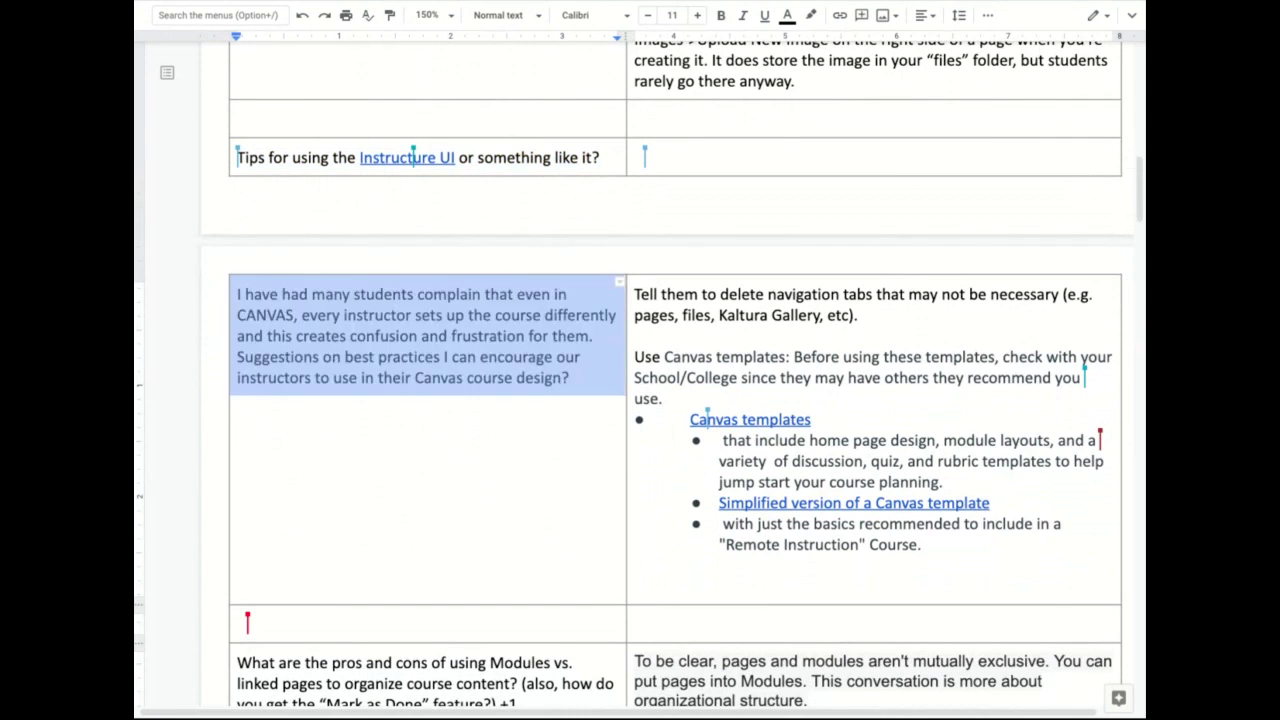
left_click(325, 336)
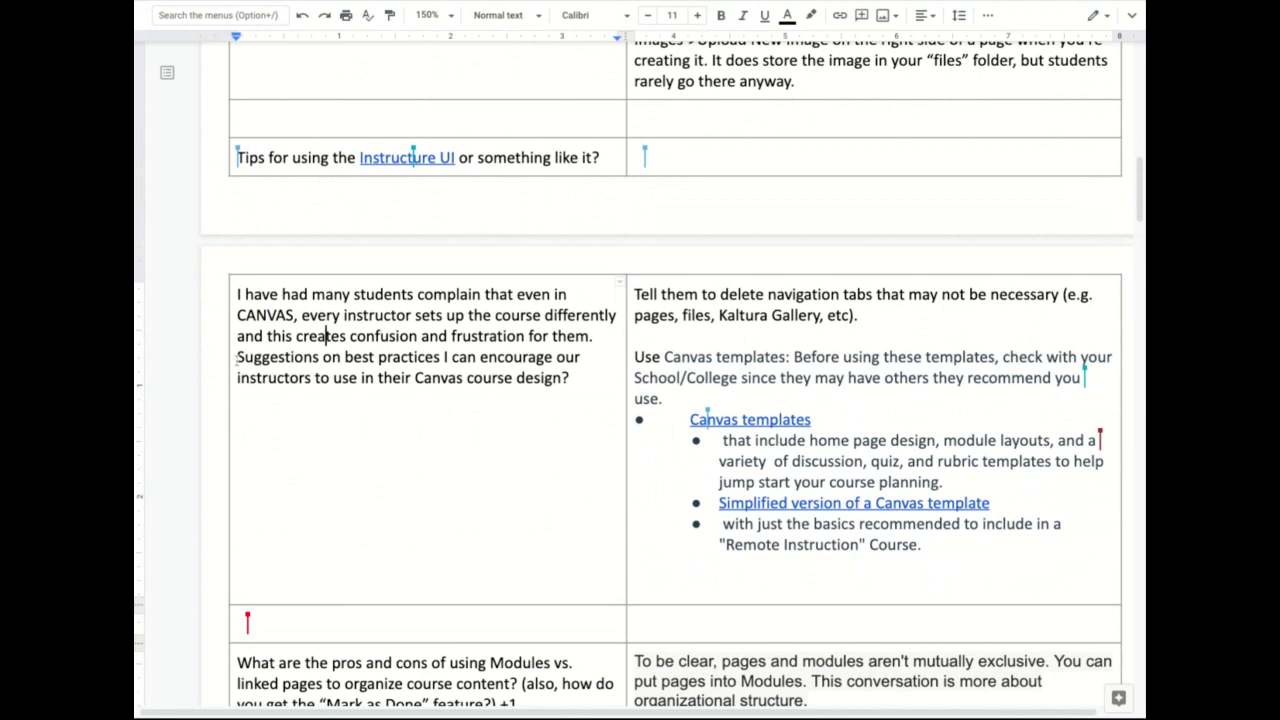
left_click_drag(237, 357, 562, 378)
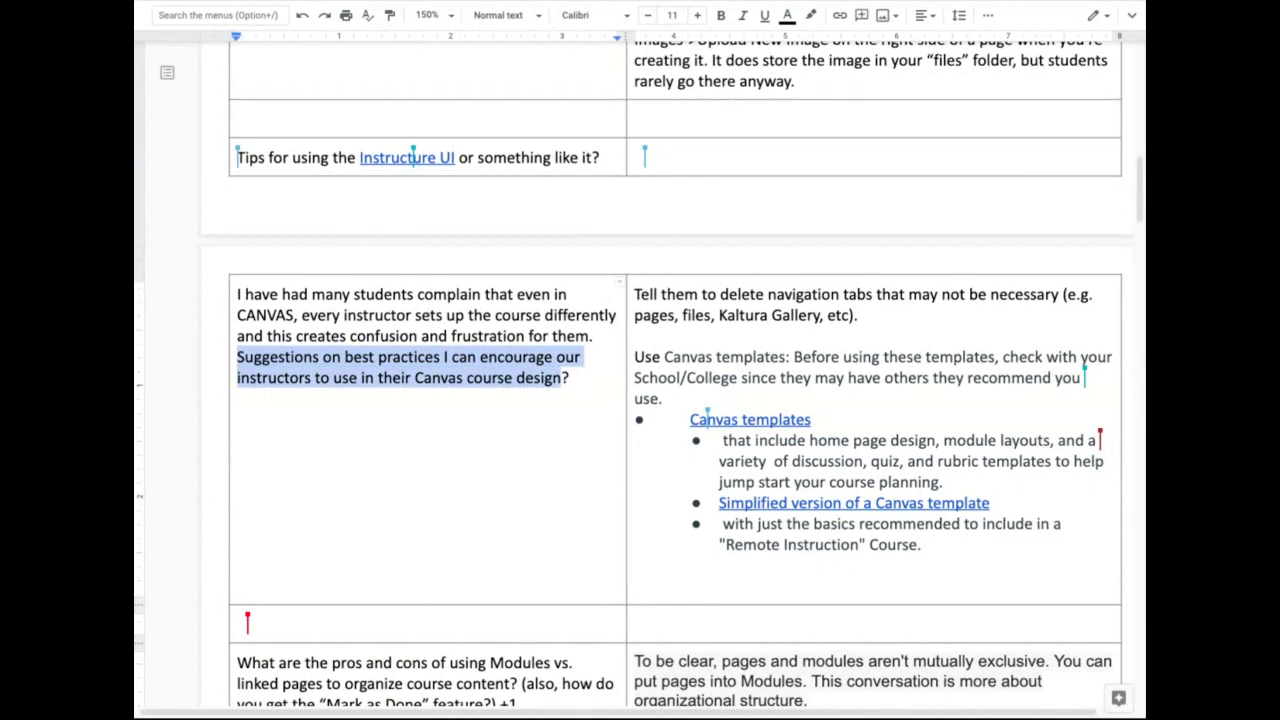
left_click_drag(636, 357, 921, 545)
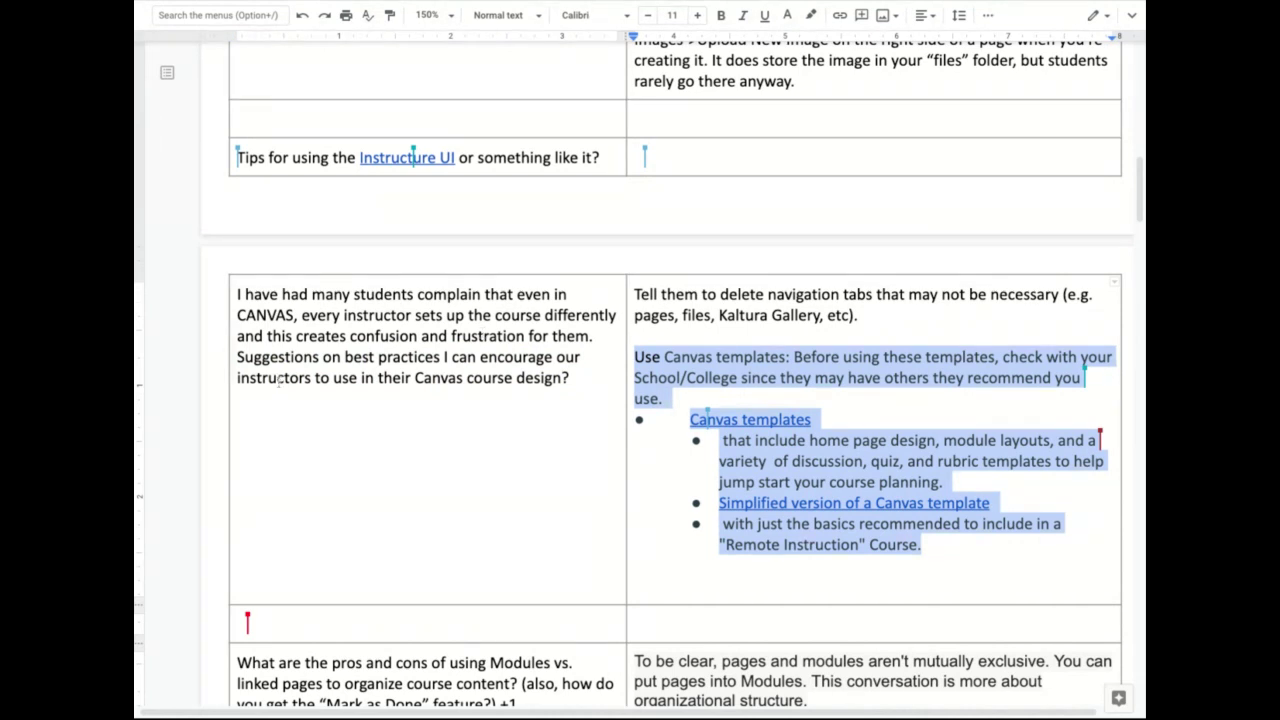
double_click(282, 379)
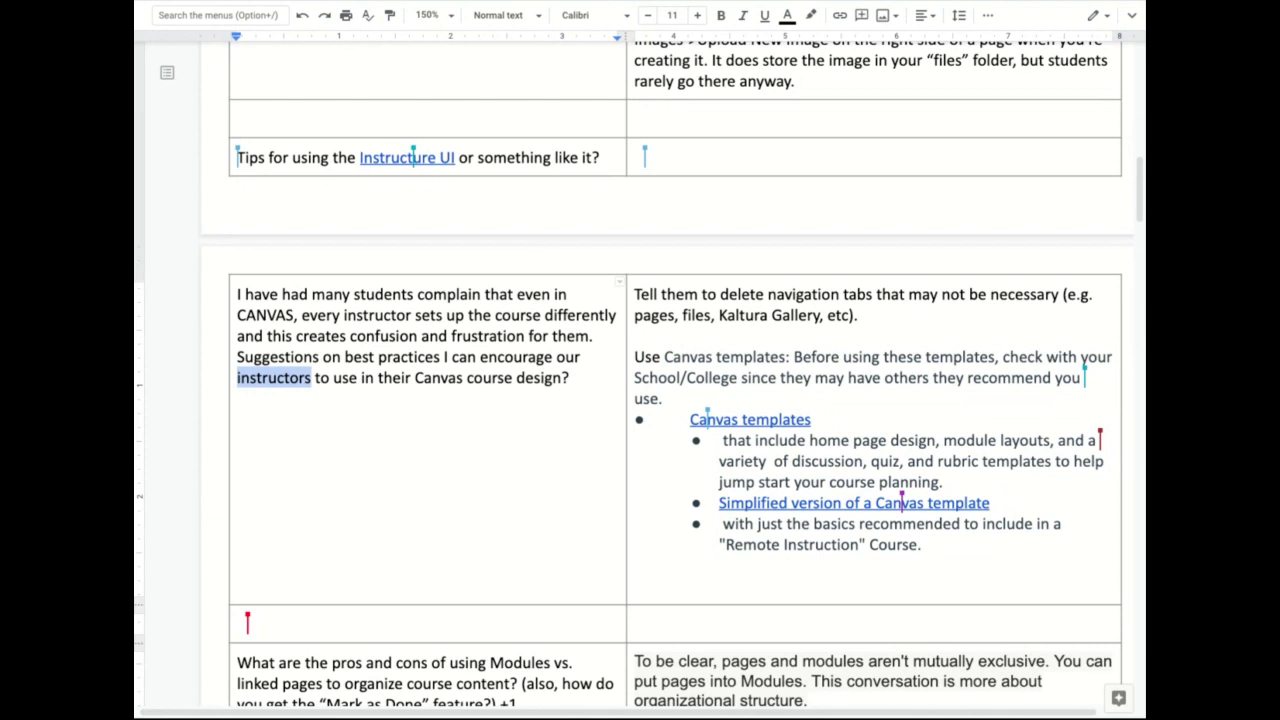
left_click(365, 377)
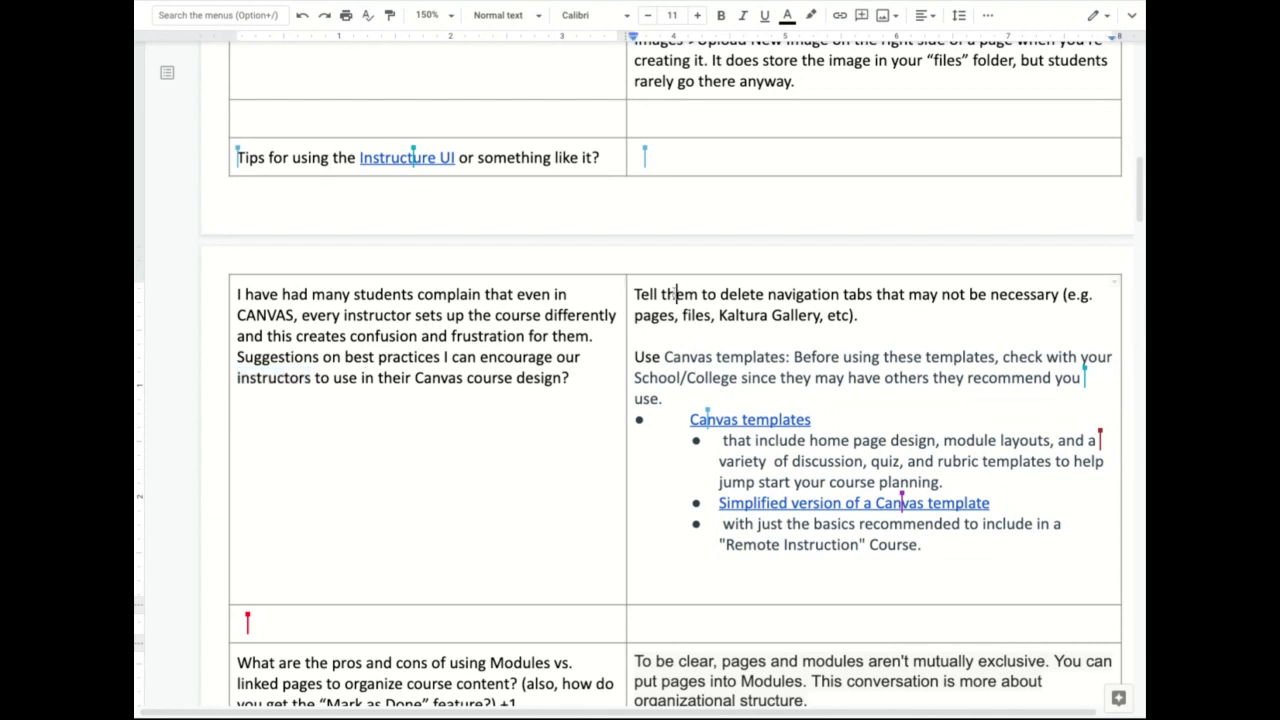
triple_click(700, 294)
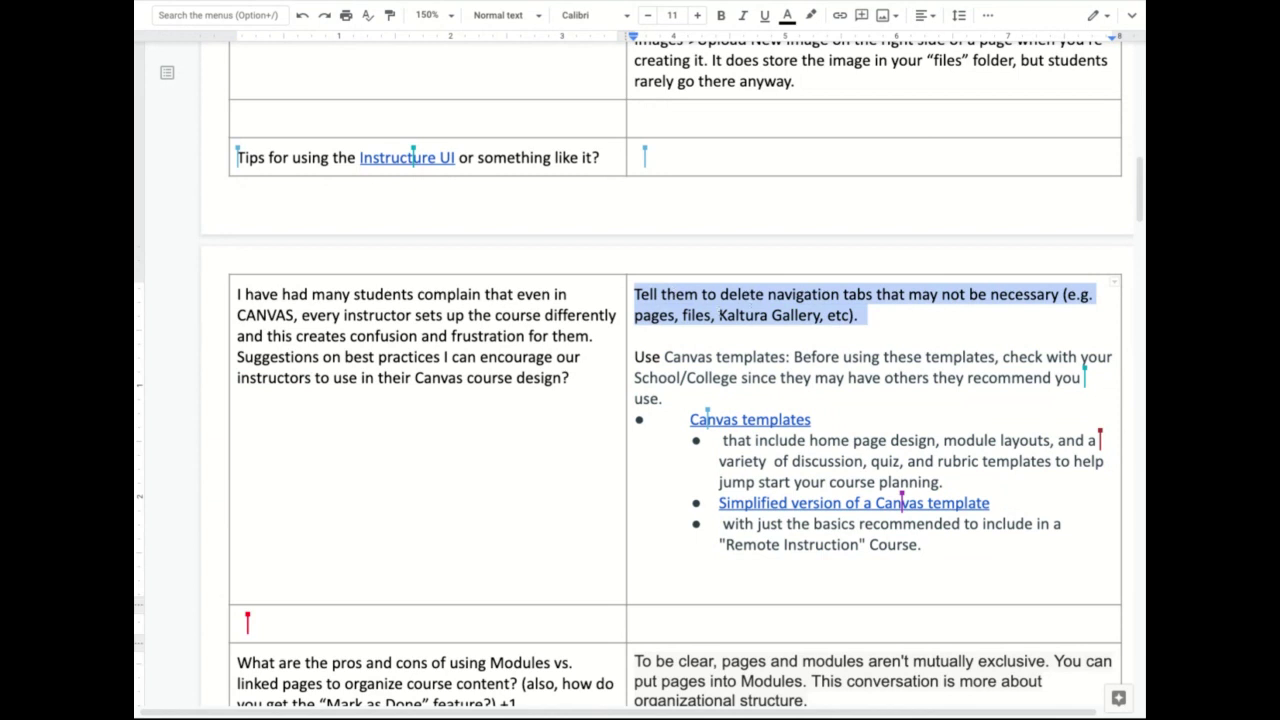
Scroll to 'EASY: Housekeeping - Streamline' and highlight the 'Remove navigation tabs' bullet
scroll(536, 335, "down", 10)
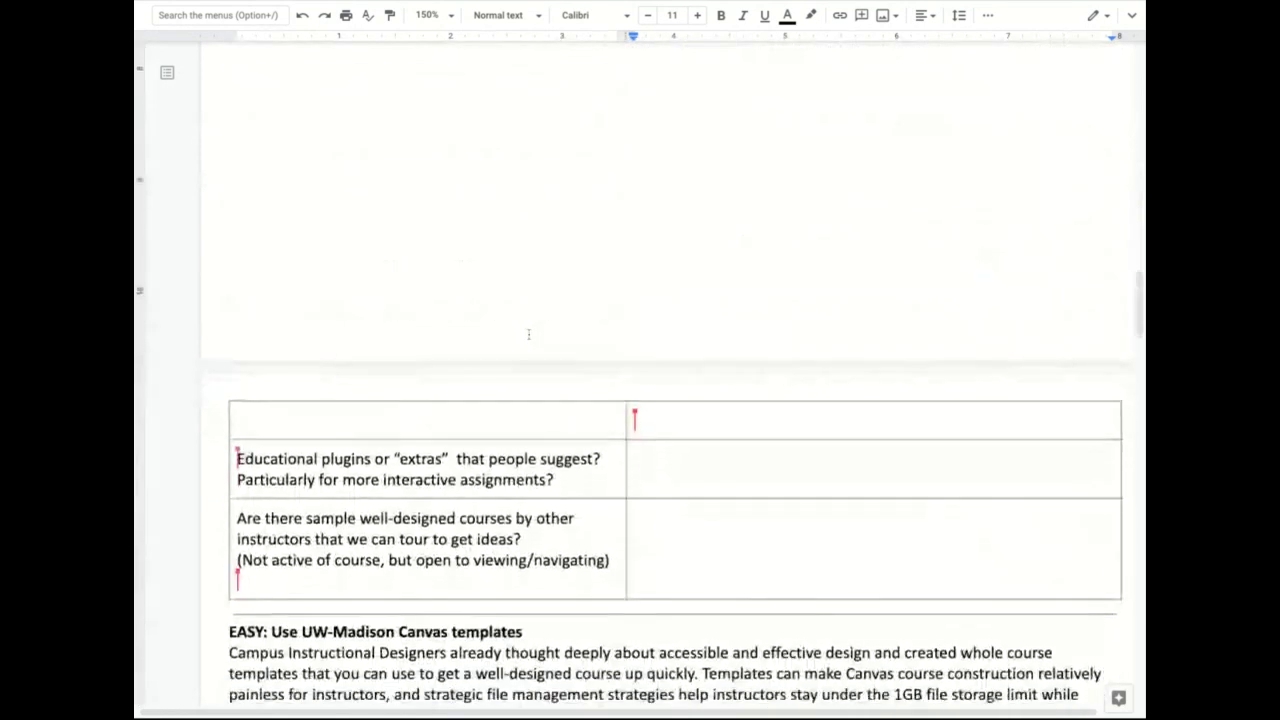
scroll(528, 334, "down", 6)
scroll(528, 338, "down", 8)
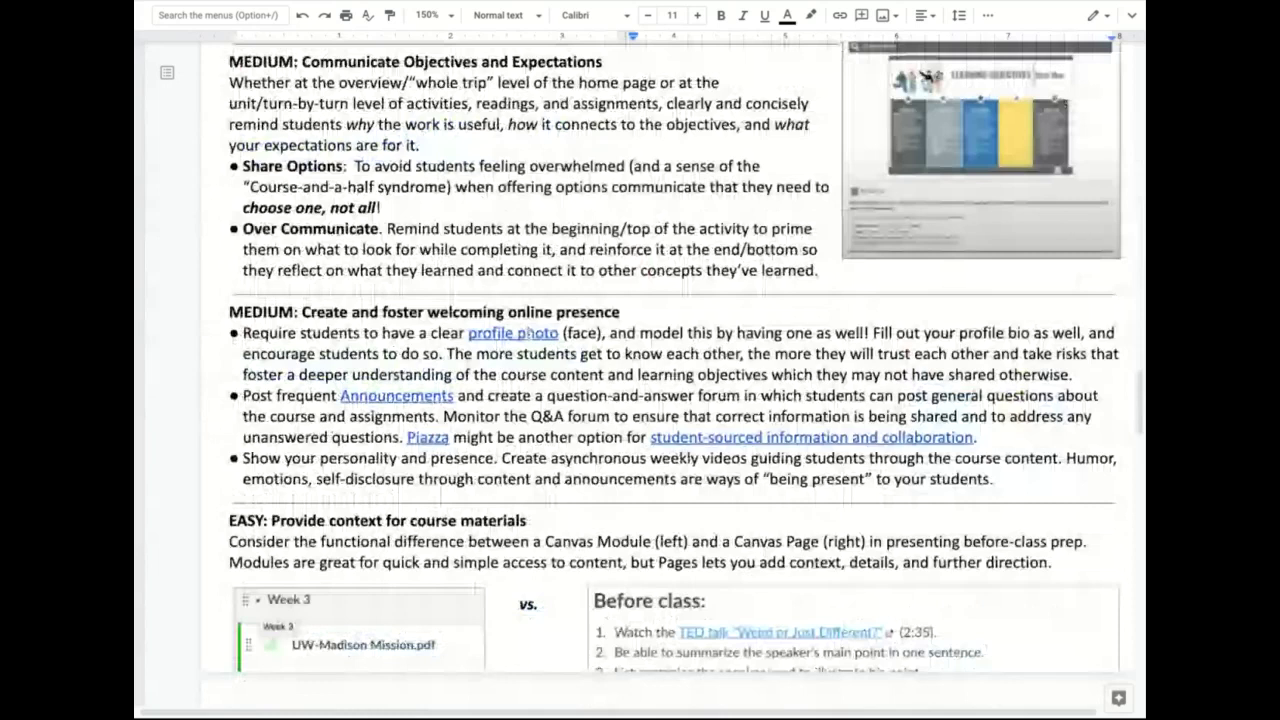
scroll(529, 335, "down", 6)
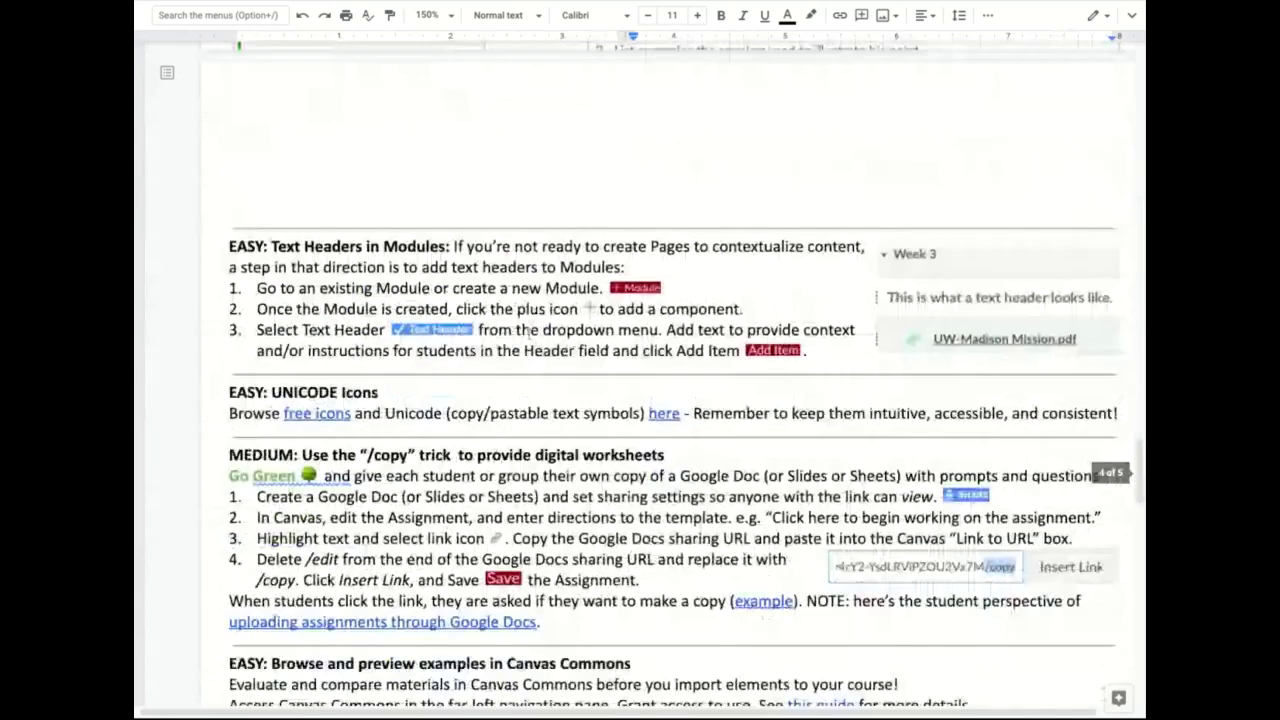
scroll(640, 400, "down", 4)
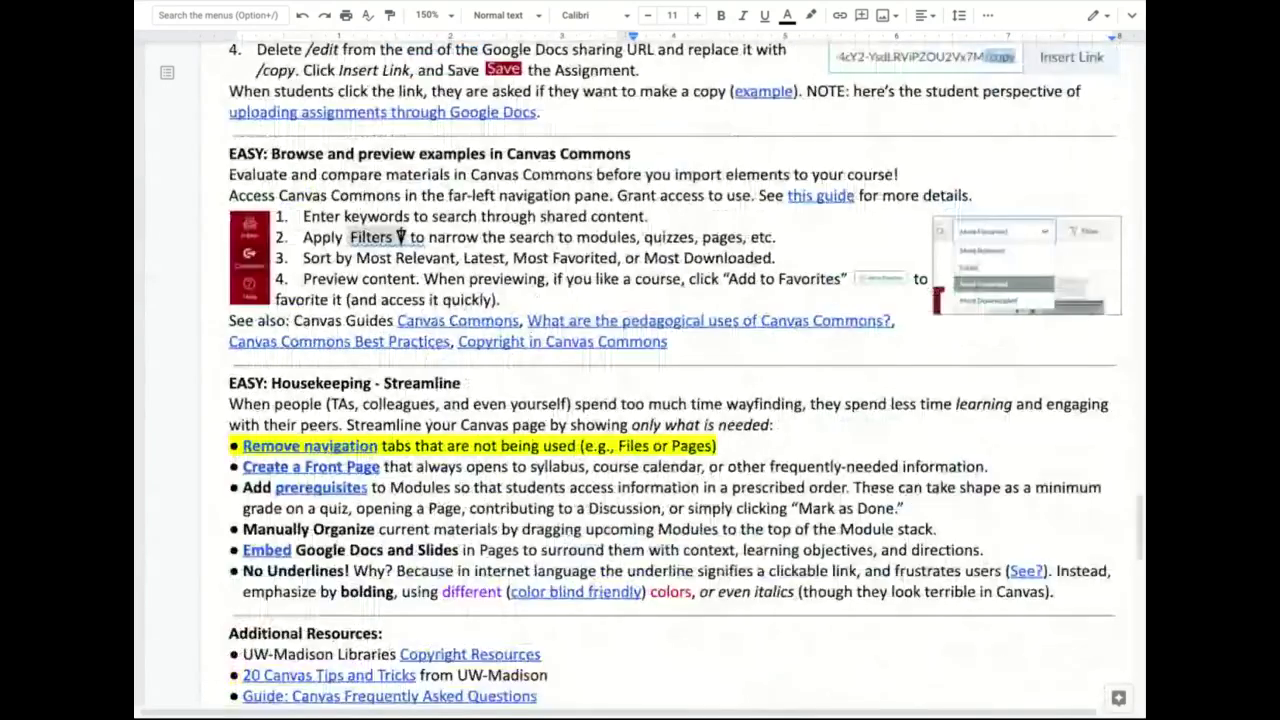
scroll(640, 400, "down", 3)
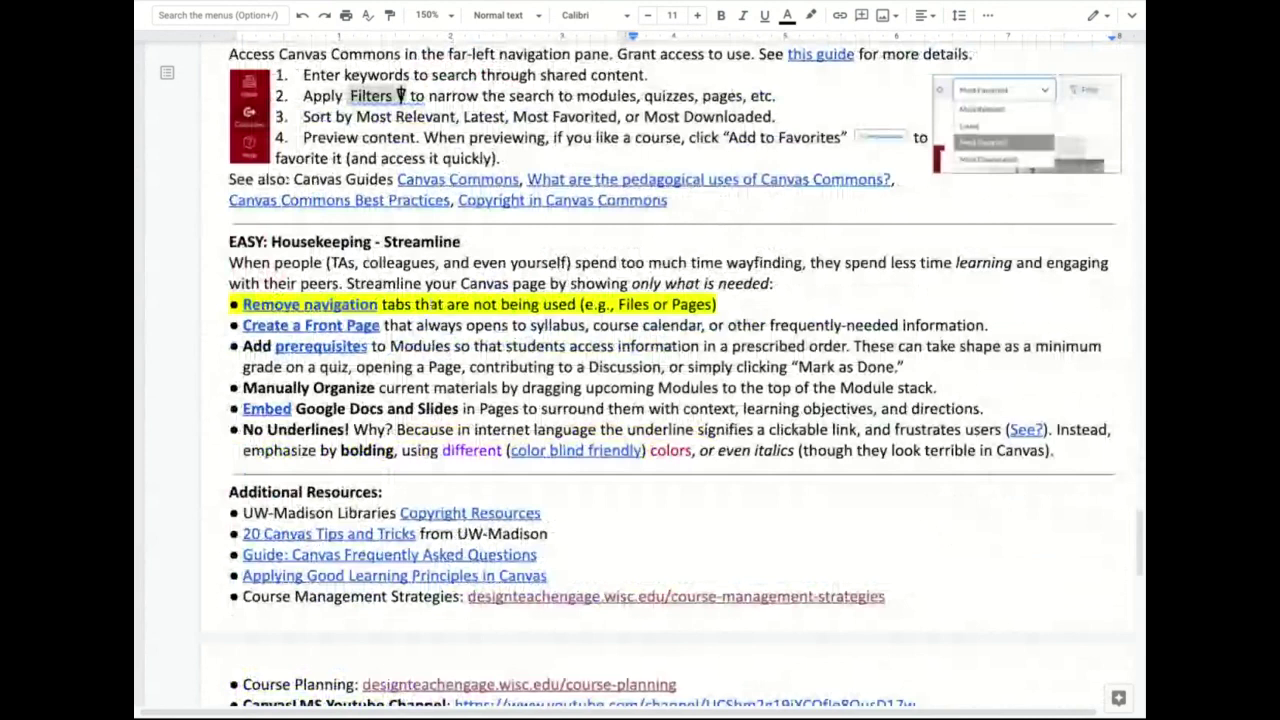
triple_click(480, 304)
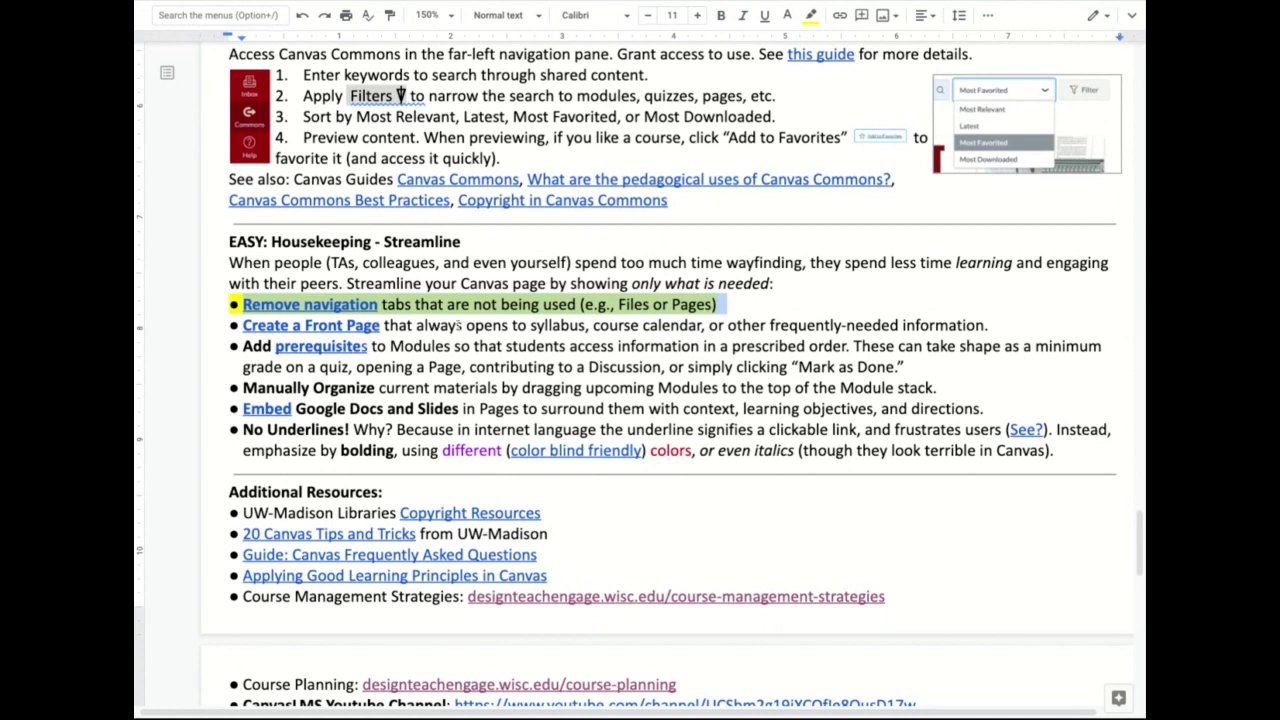
triple_click(455, 326)
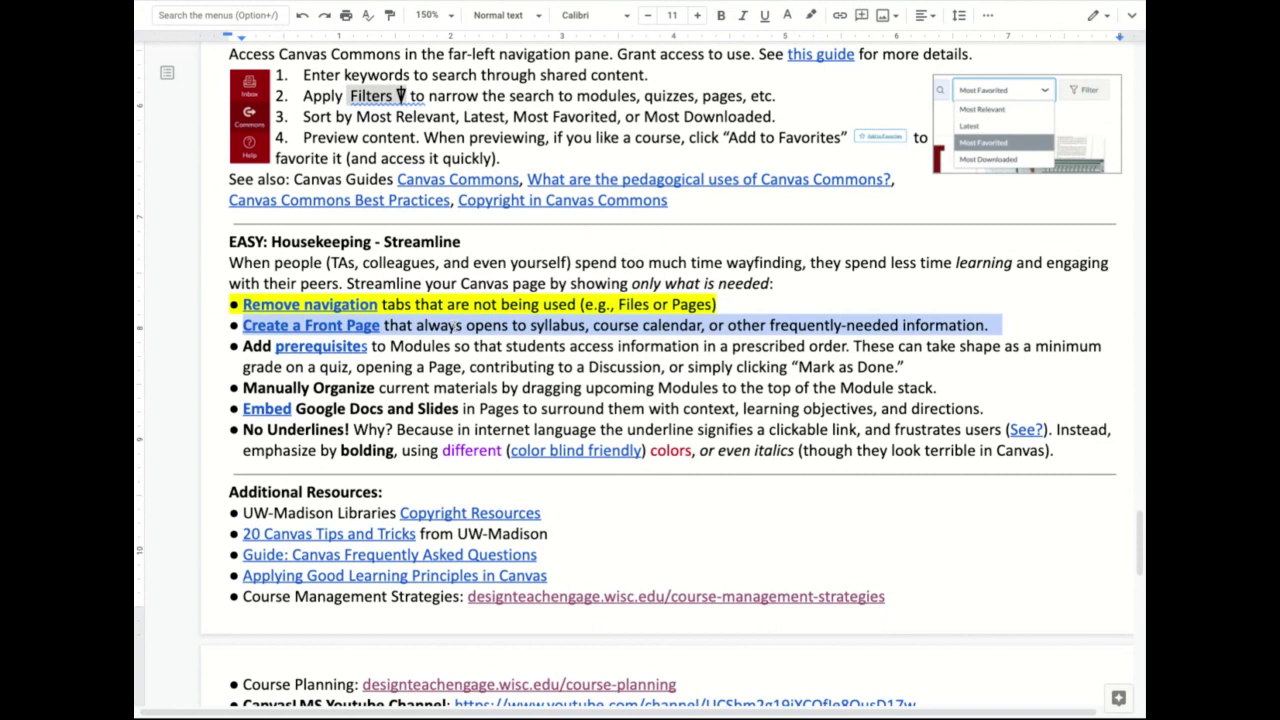
left_click(460, 346)
triple_click(458, 346)
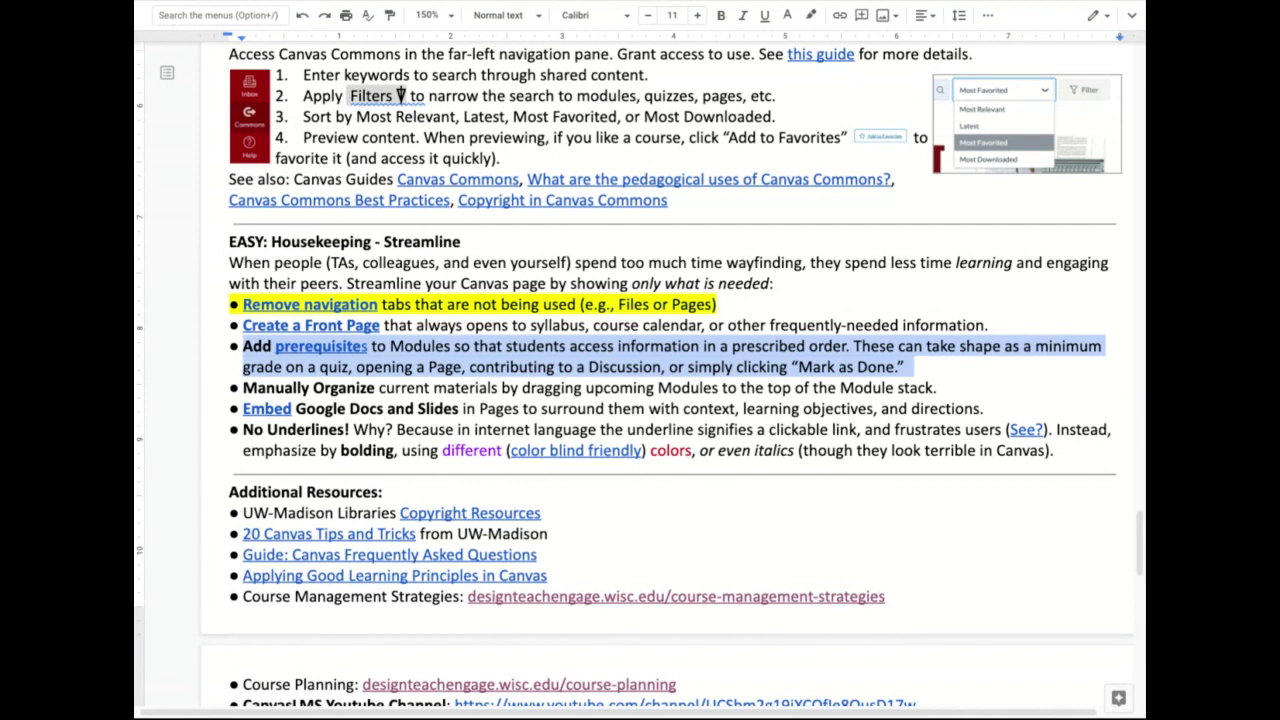
left_click(463, 389)
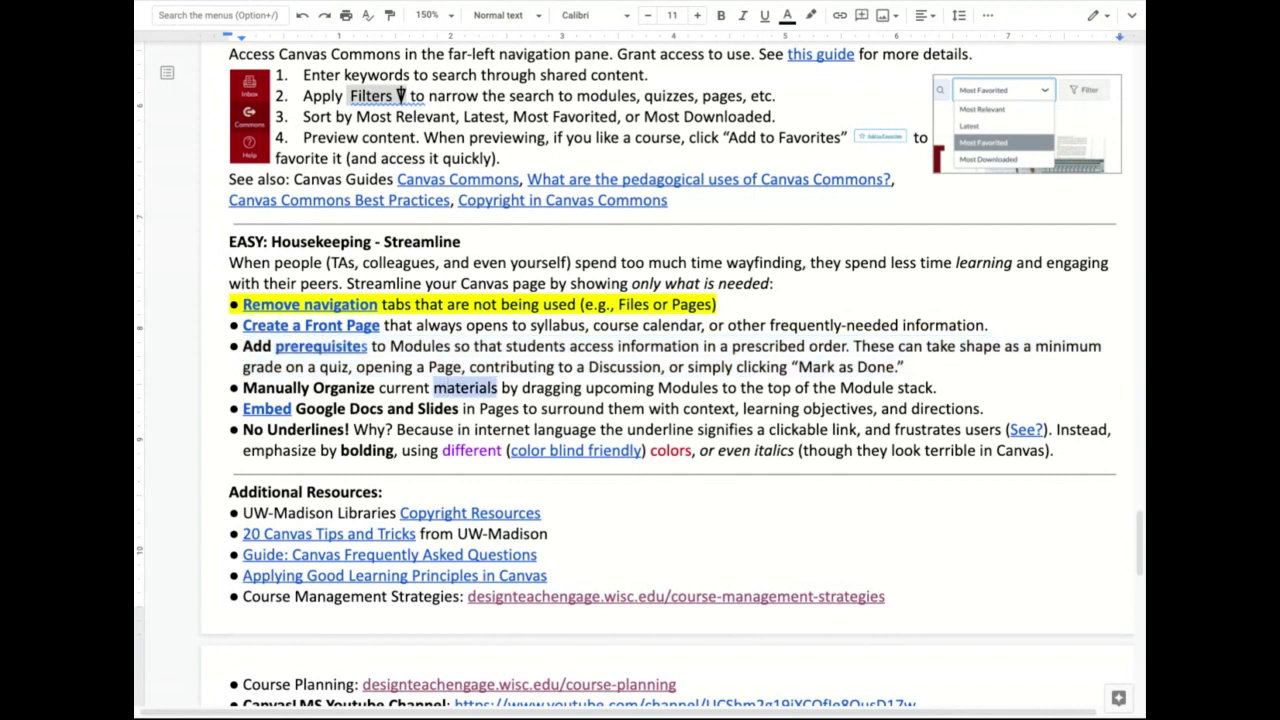
triple_click(463, 389)
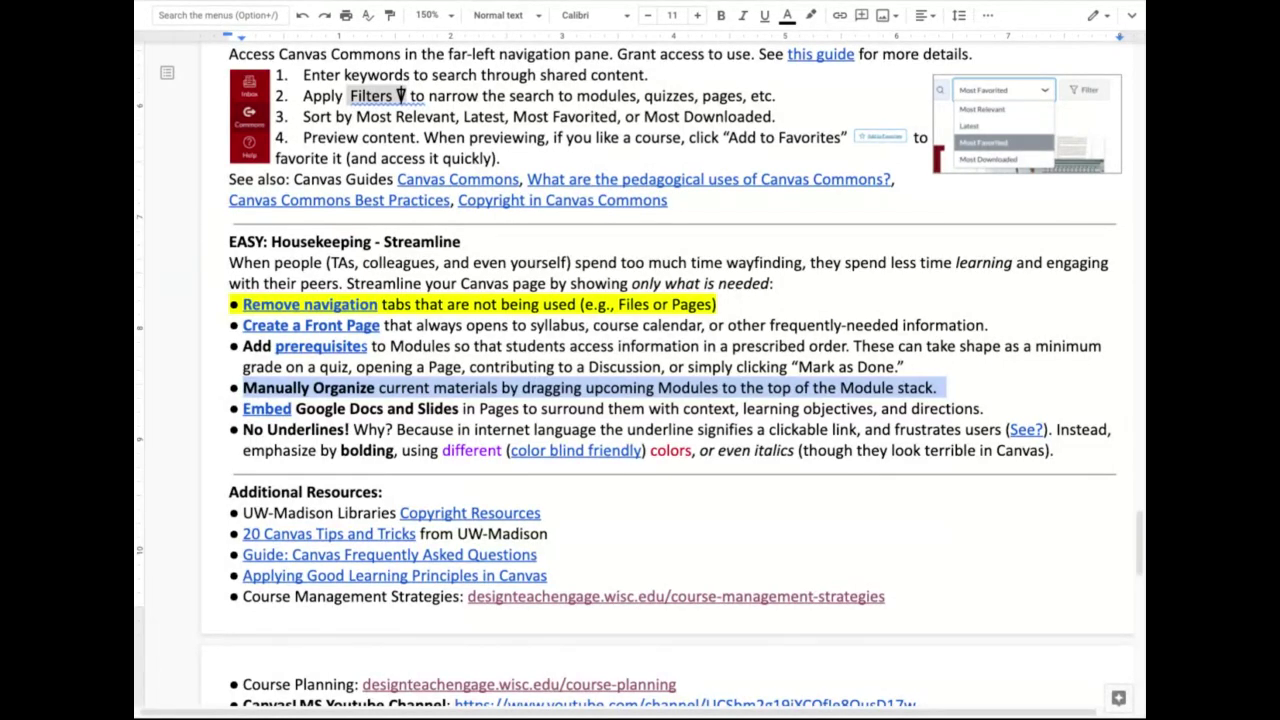
Demonstrate underlining the 'No Underlines!' heading with Ctrl+U, then remove the underline again
triple_click(517, 410)
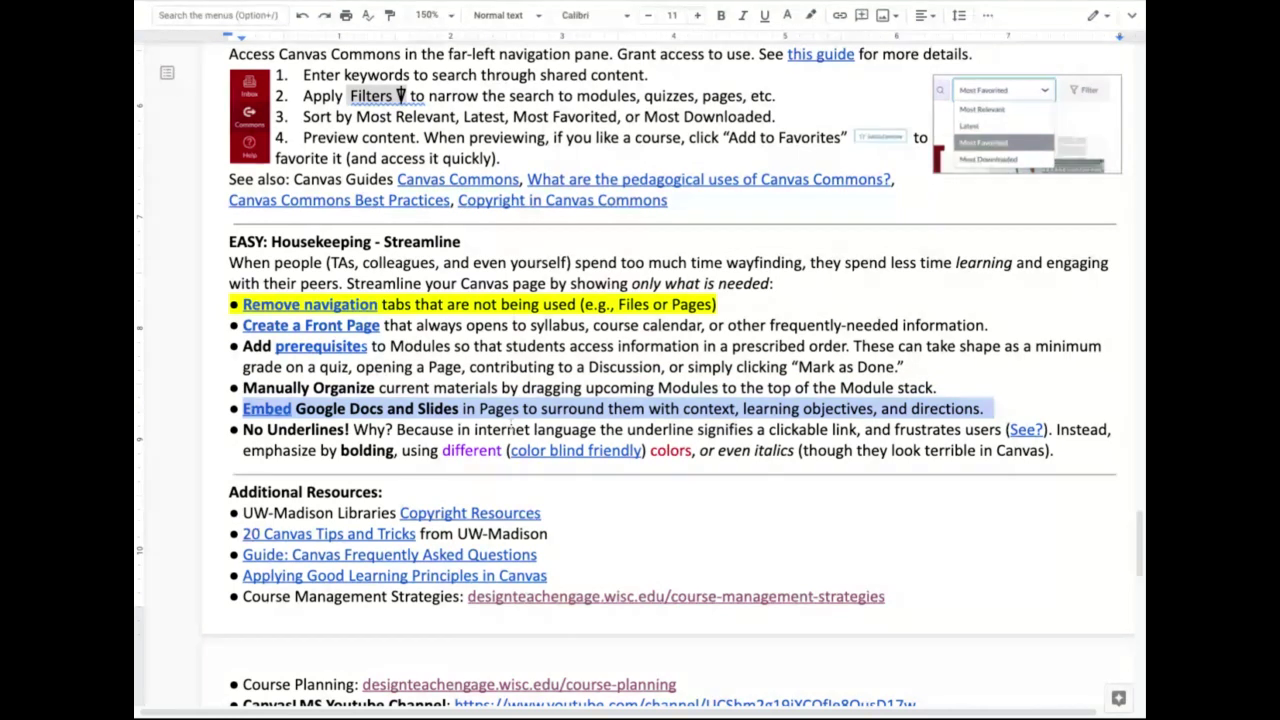
triple_click(305, 430)
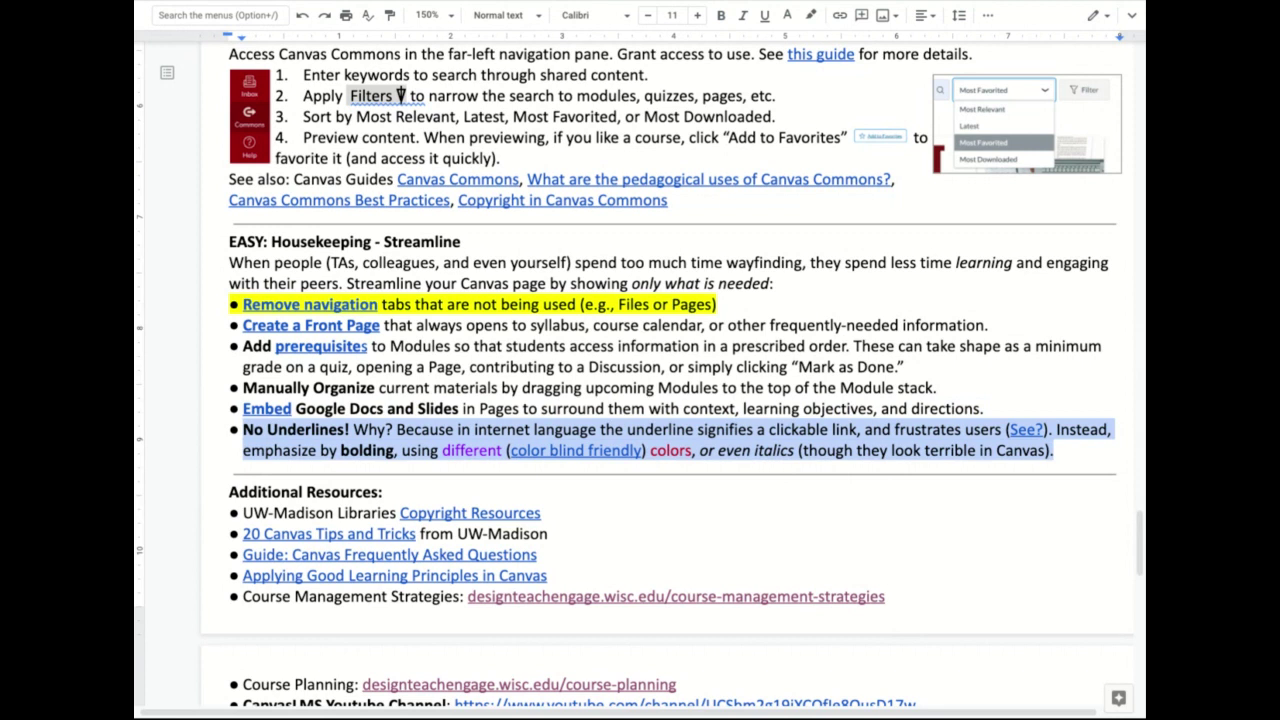
left_click(349, 429)
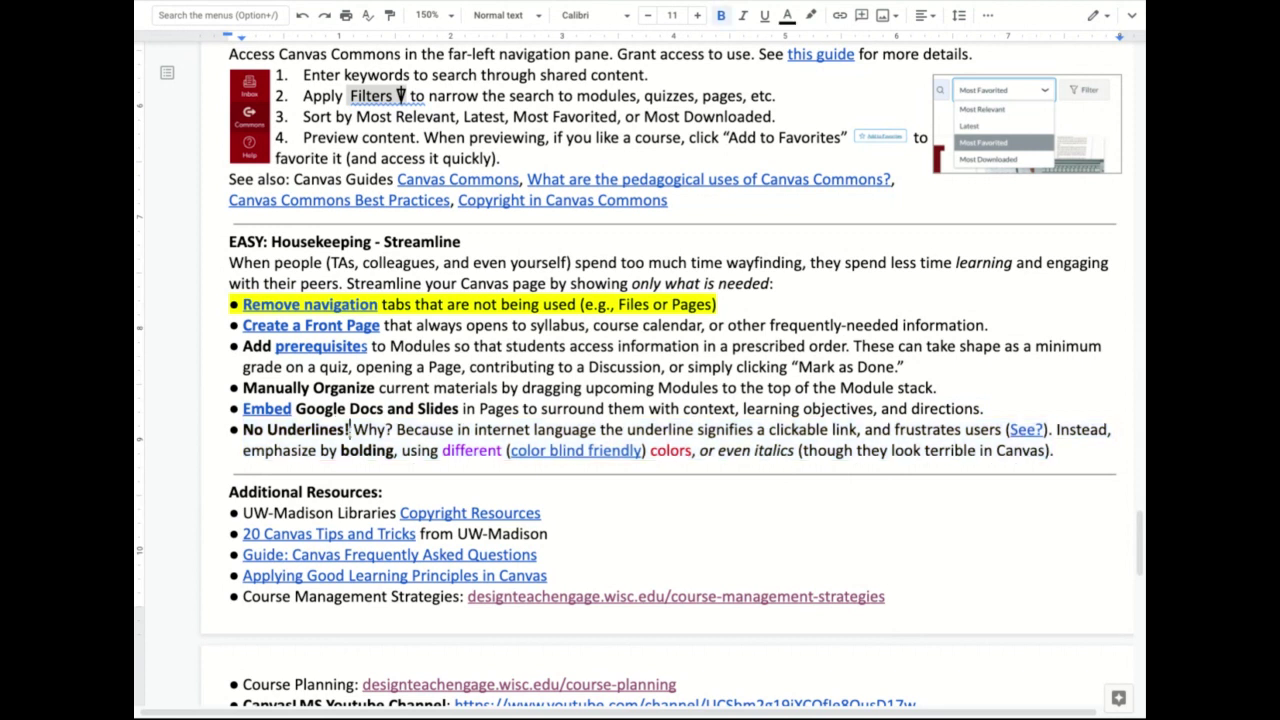
left_click_drag(349, 429, 254, 429)
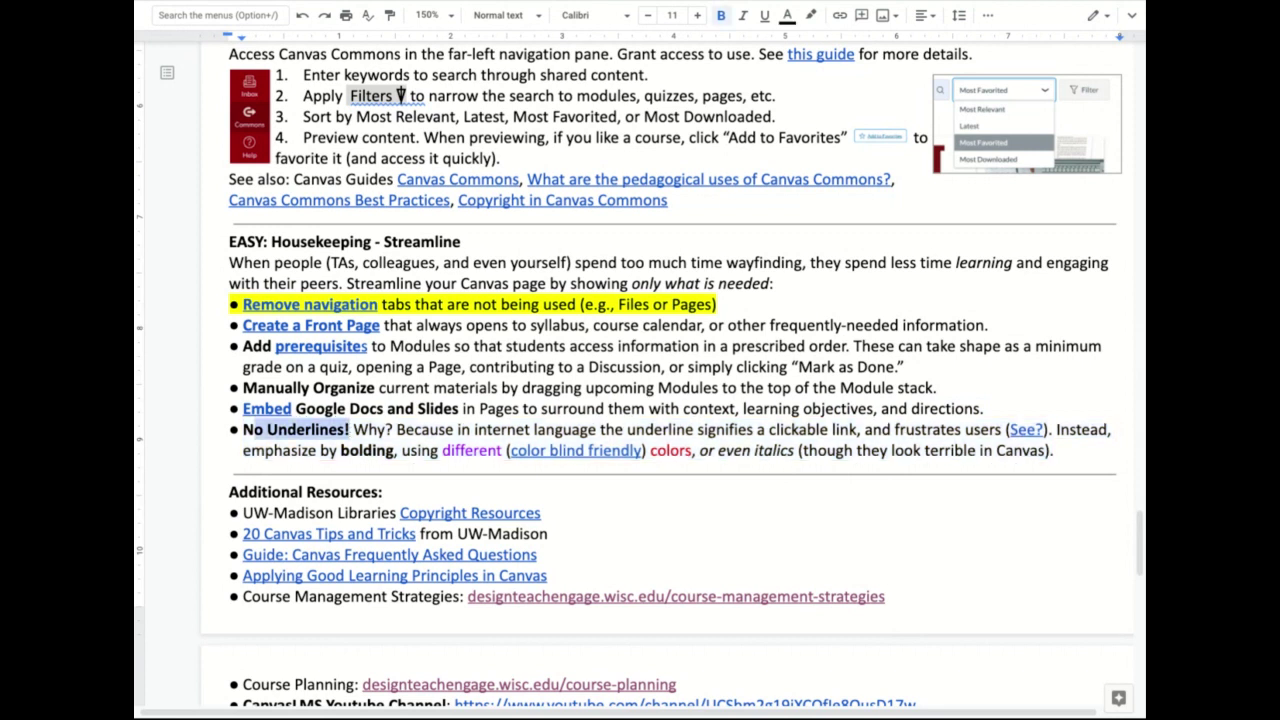
left_click(243, 429)
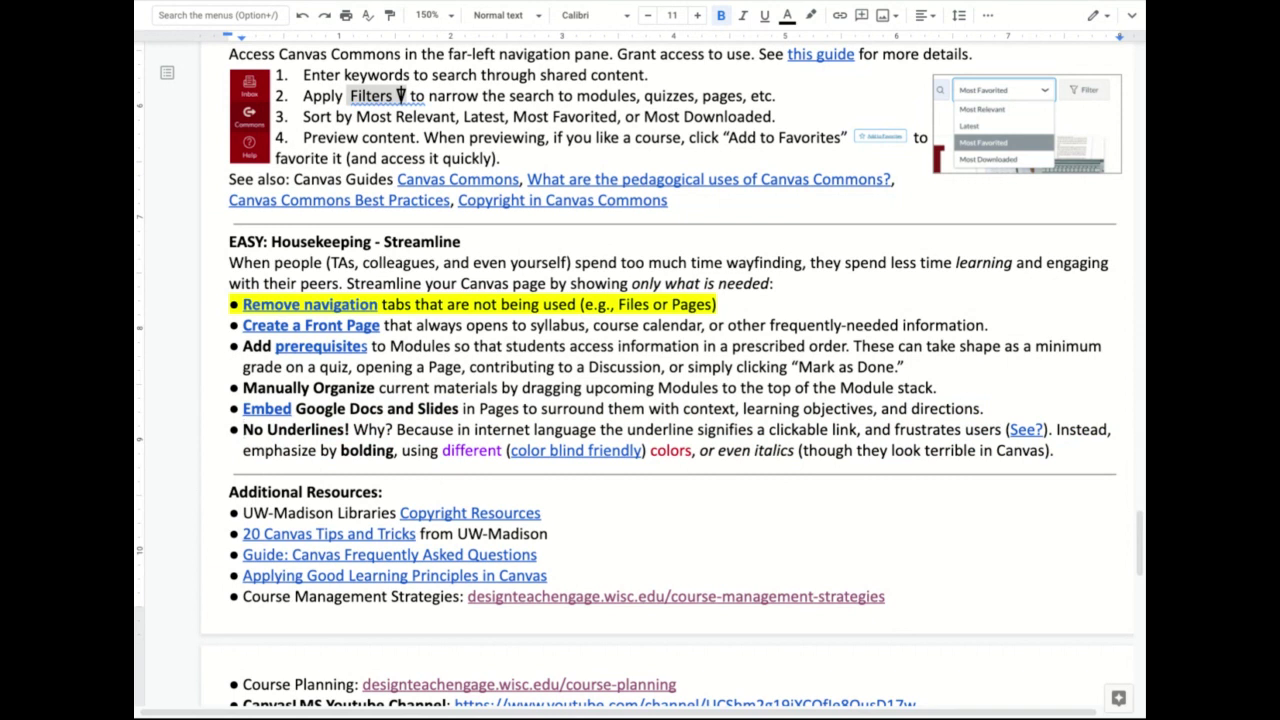
left_click_drag(243, 429, 347, 429)
key("ctrl+u")
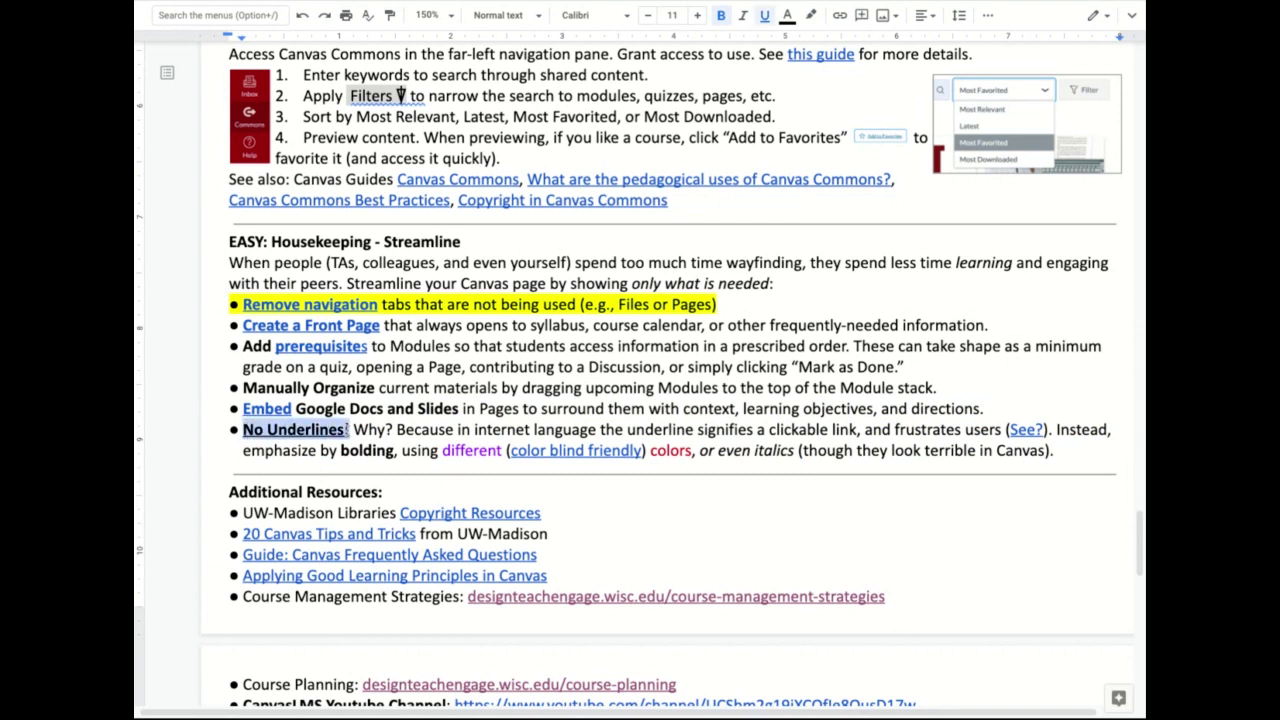
left_click(347, 429)
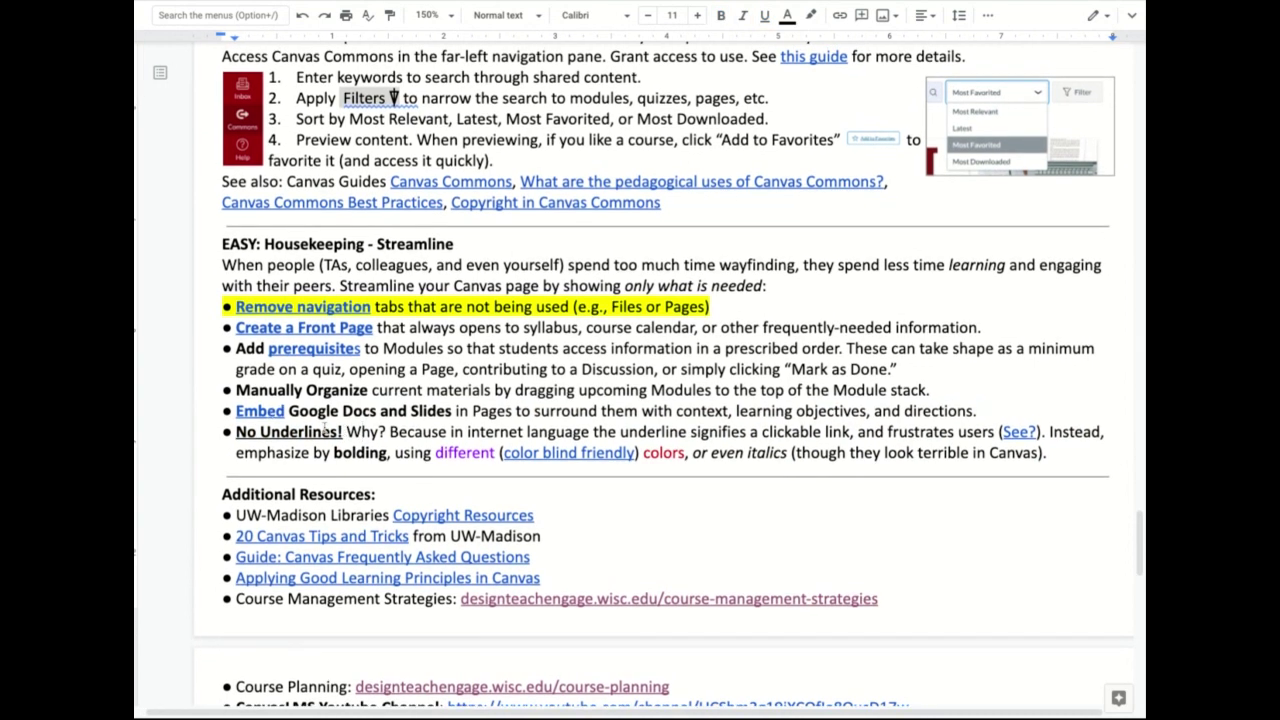
left_click_drag(343, 430, 234, 429)
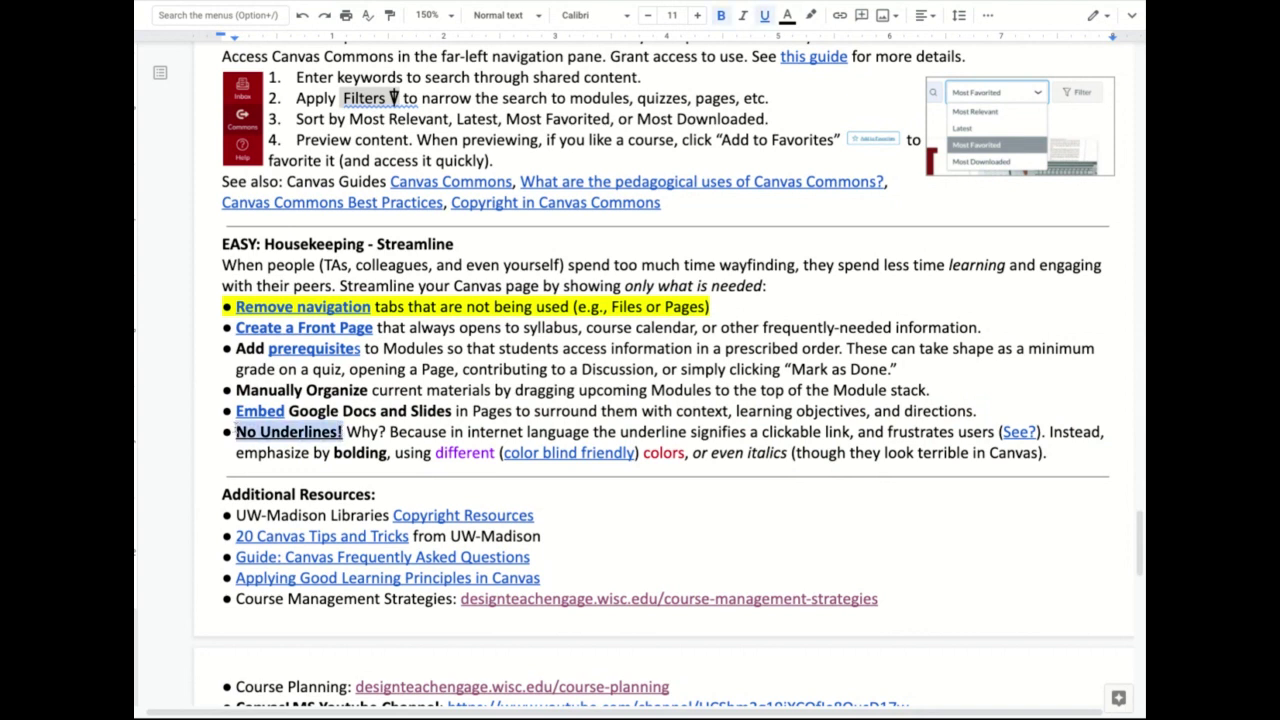
key("super+u")
left_click(268, 431)
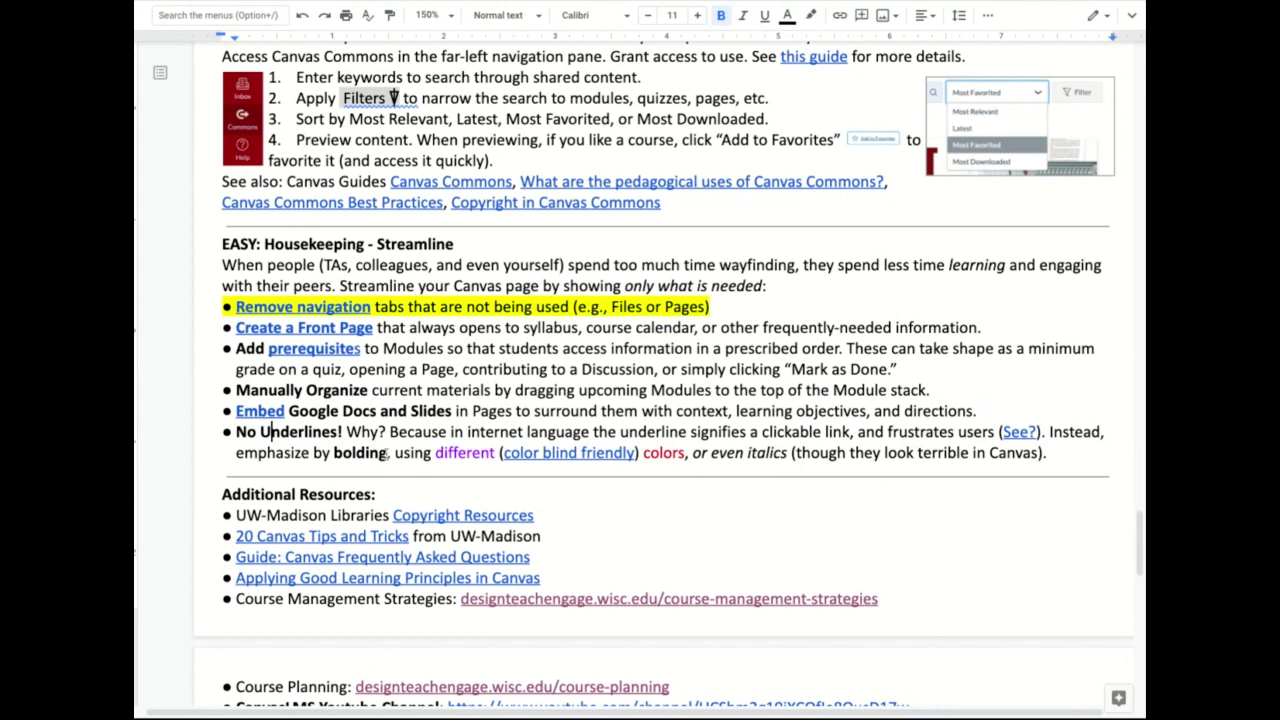
Select the '(See?)' link text in the No Underlines! tip to show it, then deselect
left_click(1020, 432)
left_click_drag(1043, 432, 998, 432)
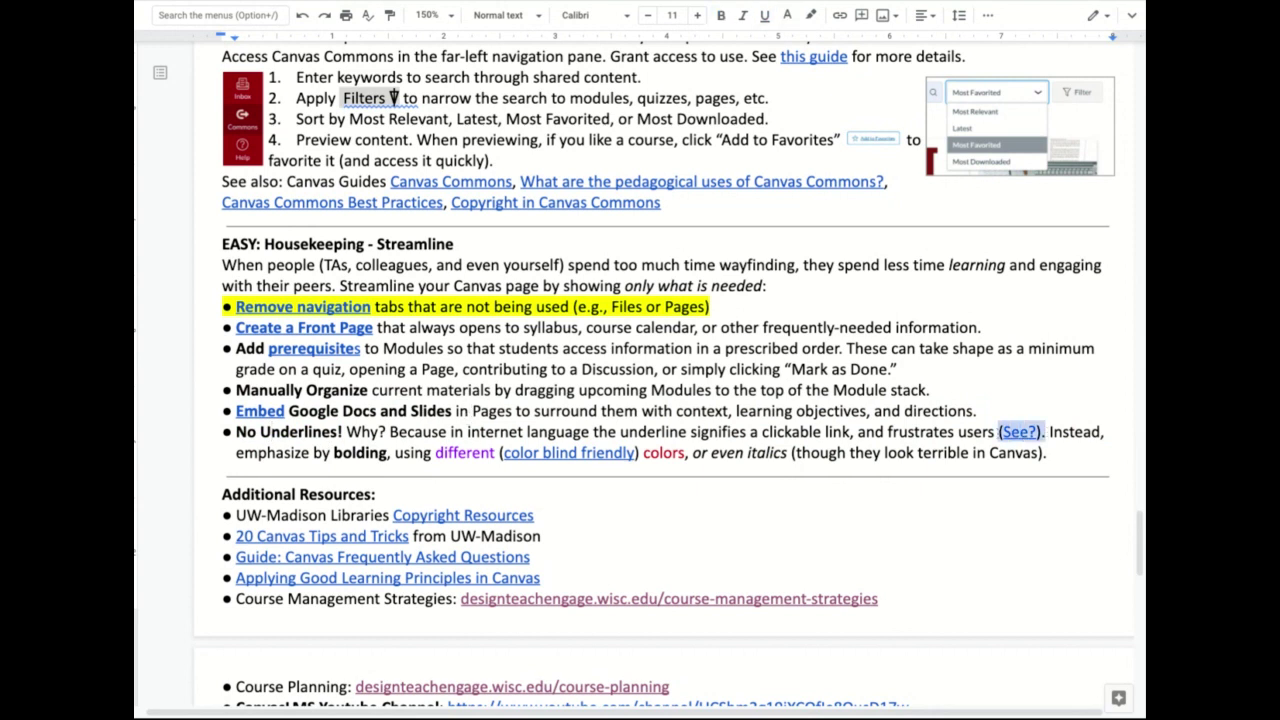
left_click(1017, 432)
double_click(1020, 432)
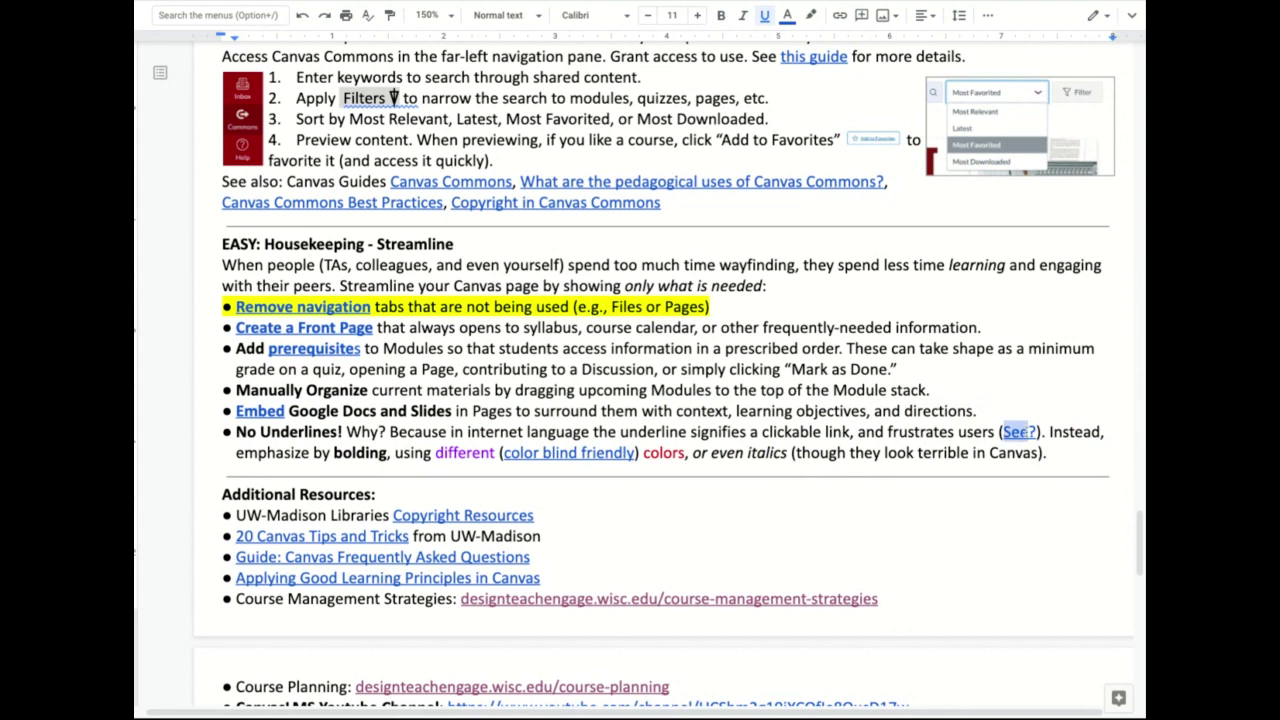
left_click(1018, 432)
triple_click(1018, 432)
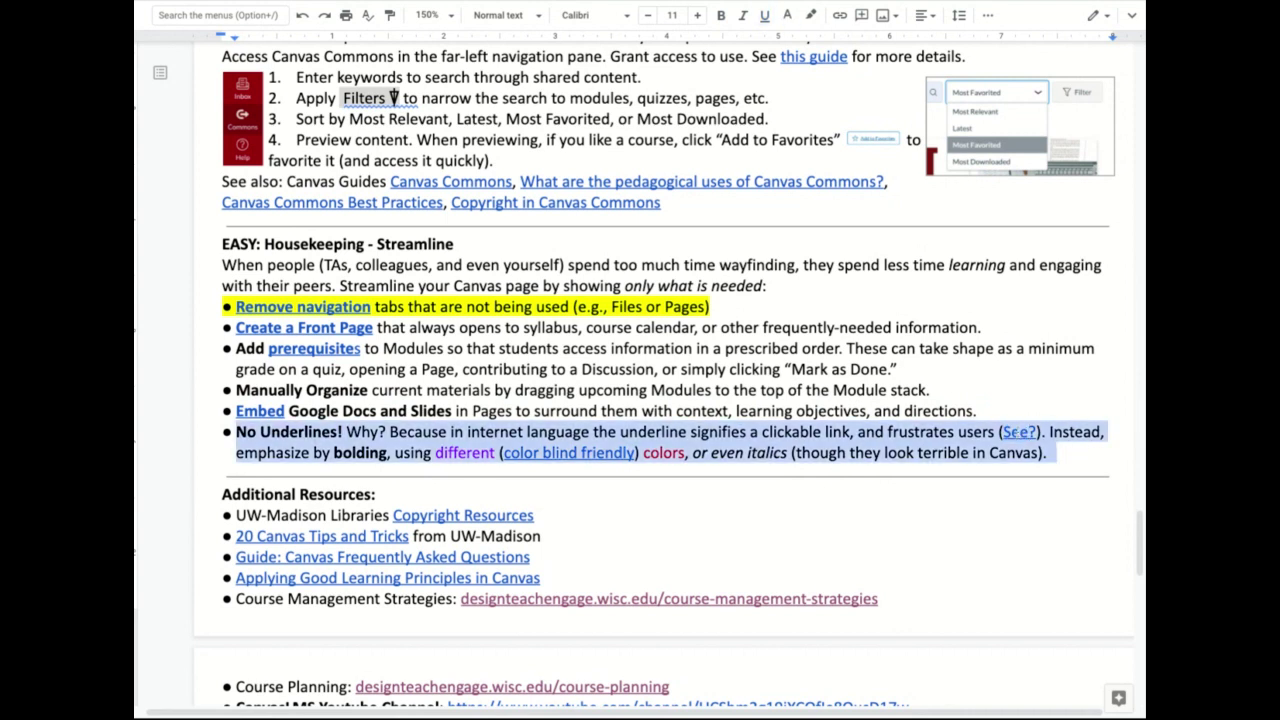
double_click(1018, 432)
triple_click(1018, 432)
double_click(1018, 432)
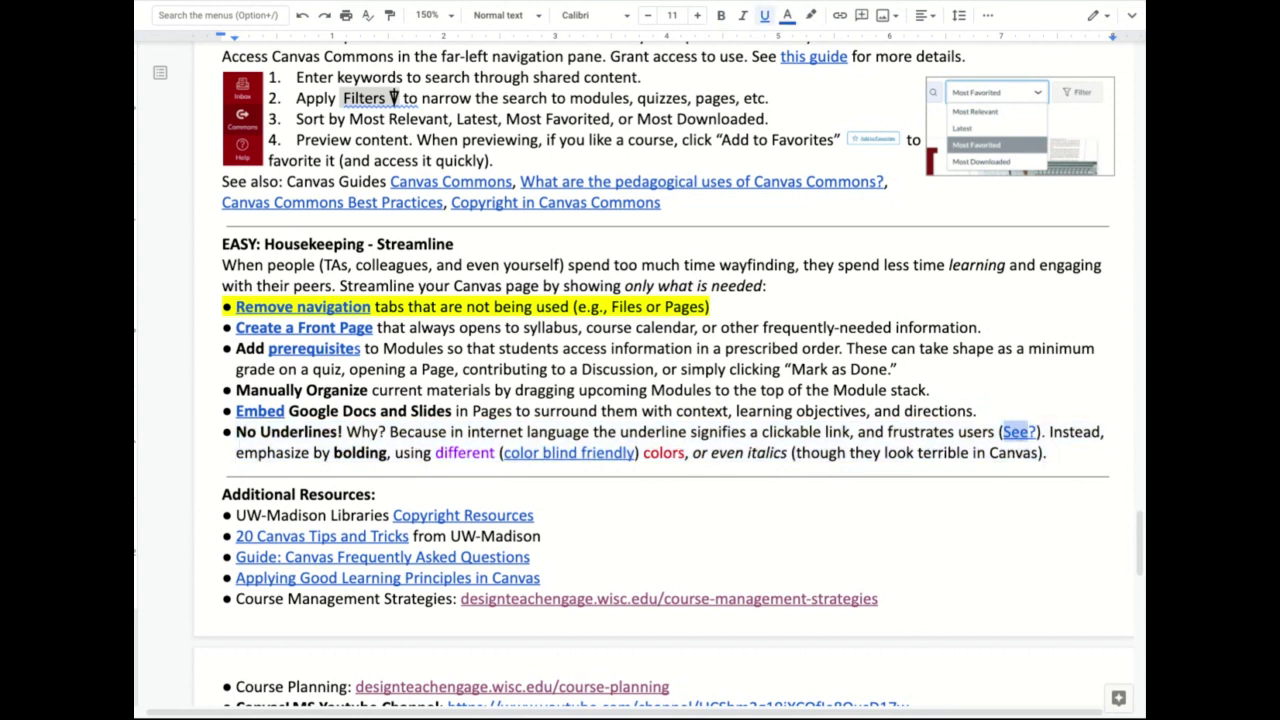
triple_click(1018, 432)
double_click(1018, 432)
triple_click(1018, 432)
double_click(1018, 432)
triple_click(1018, 432)
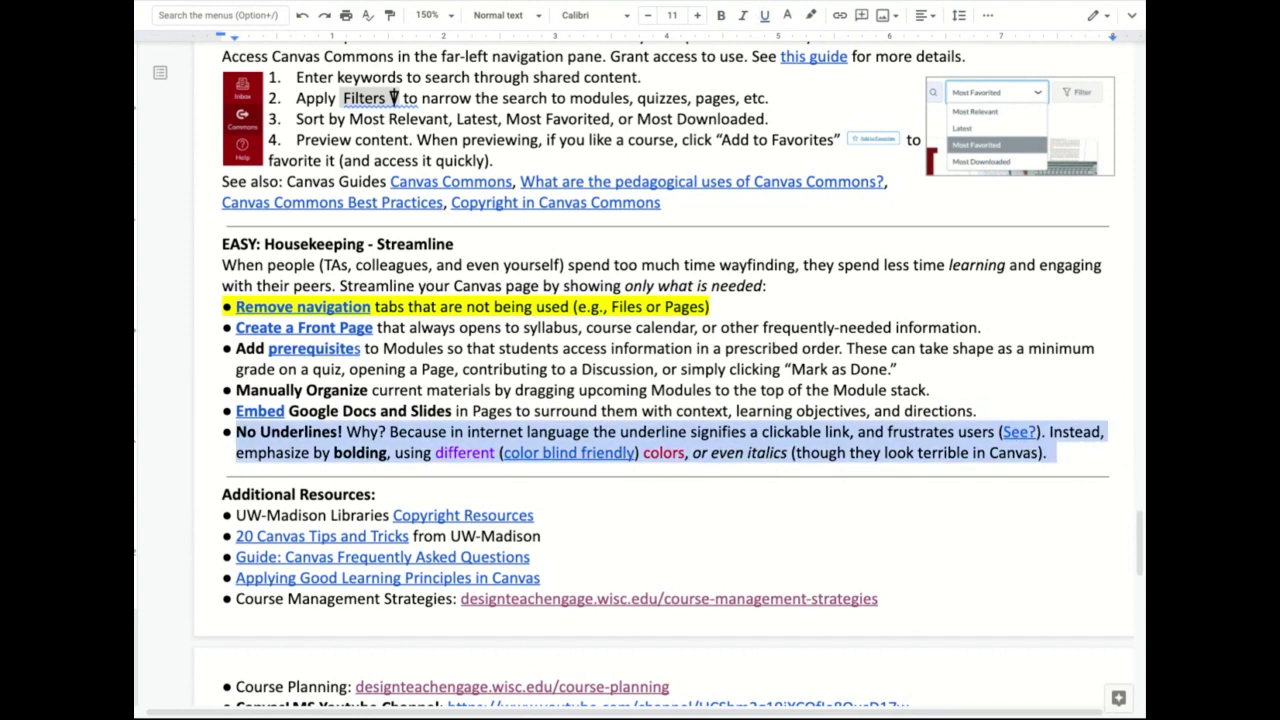
double_click(1018, 432)
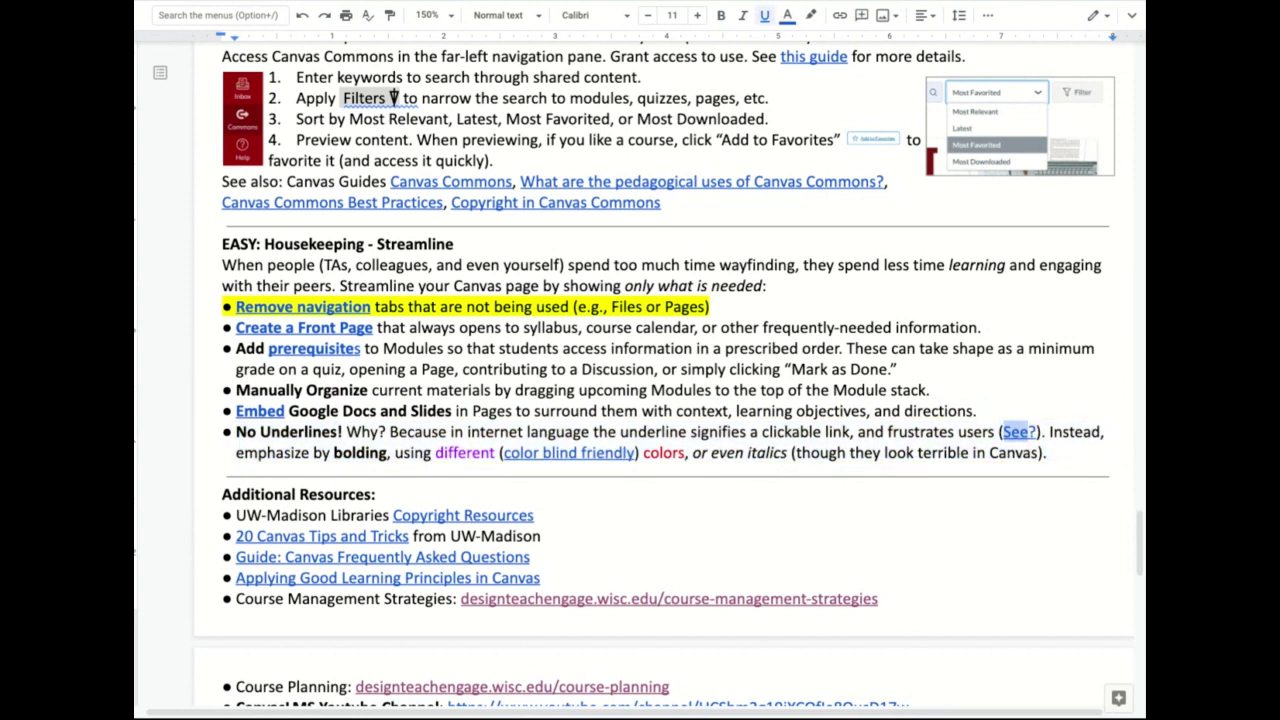
left_click(965, 432)
Select the Q&A question about instructors setting up Canvas courses differently
scroll(966, 432, "up", 10)
scroll(604, 216, "up", 15)
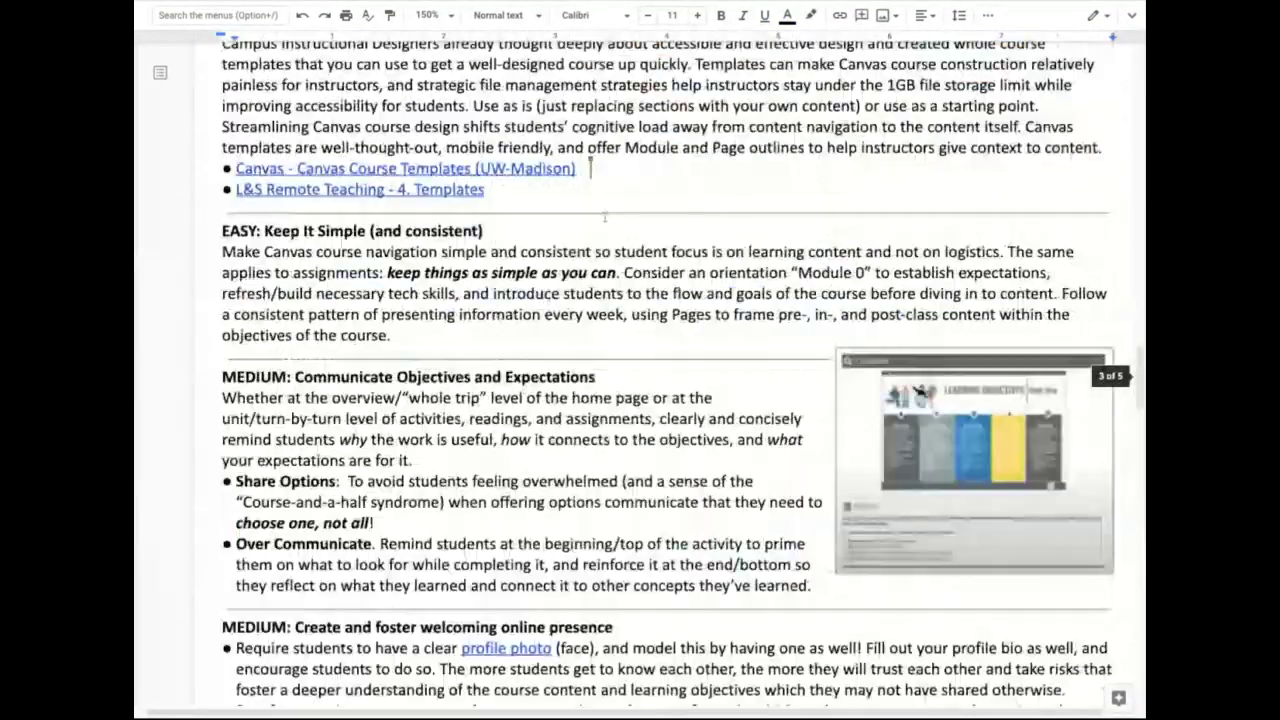
scroll(604, 216, "up", 10)
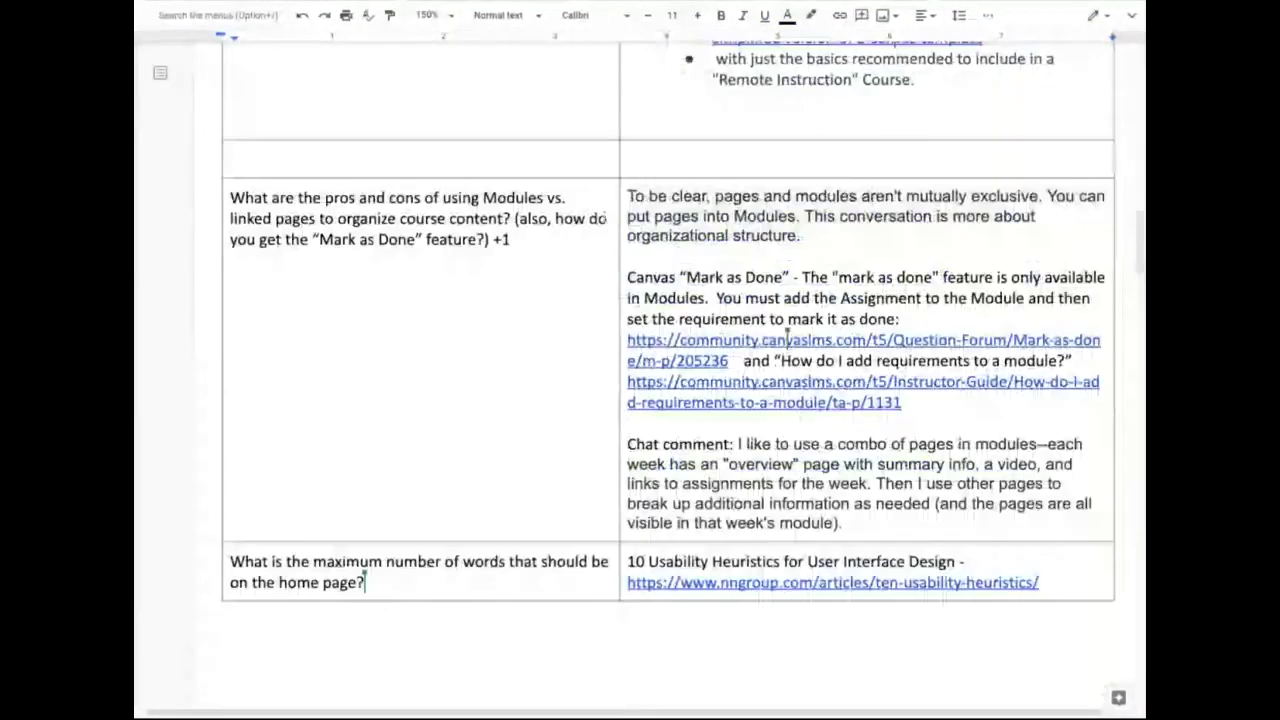
scroll(604, 216, "down", 1)
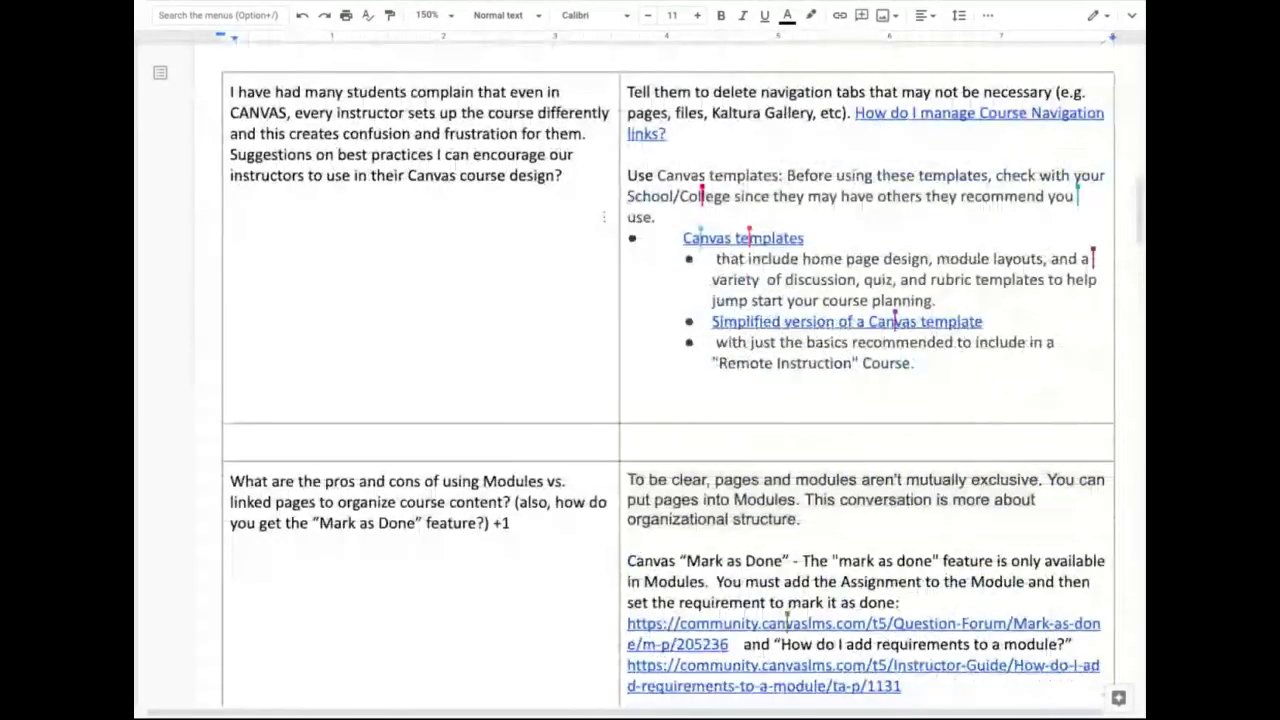
scroll(604, 216, "down", 2)
scroll(604, 216, "up", 1)
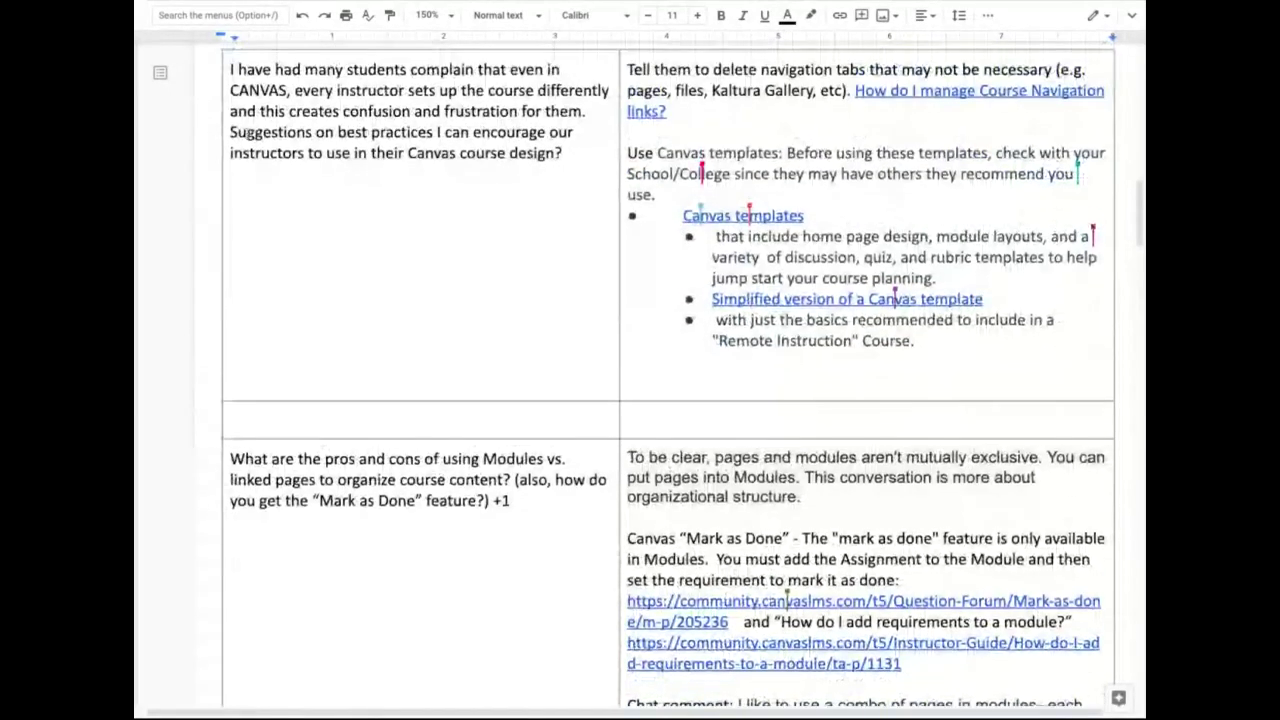
triple_click(231, 70)
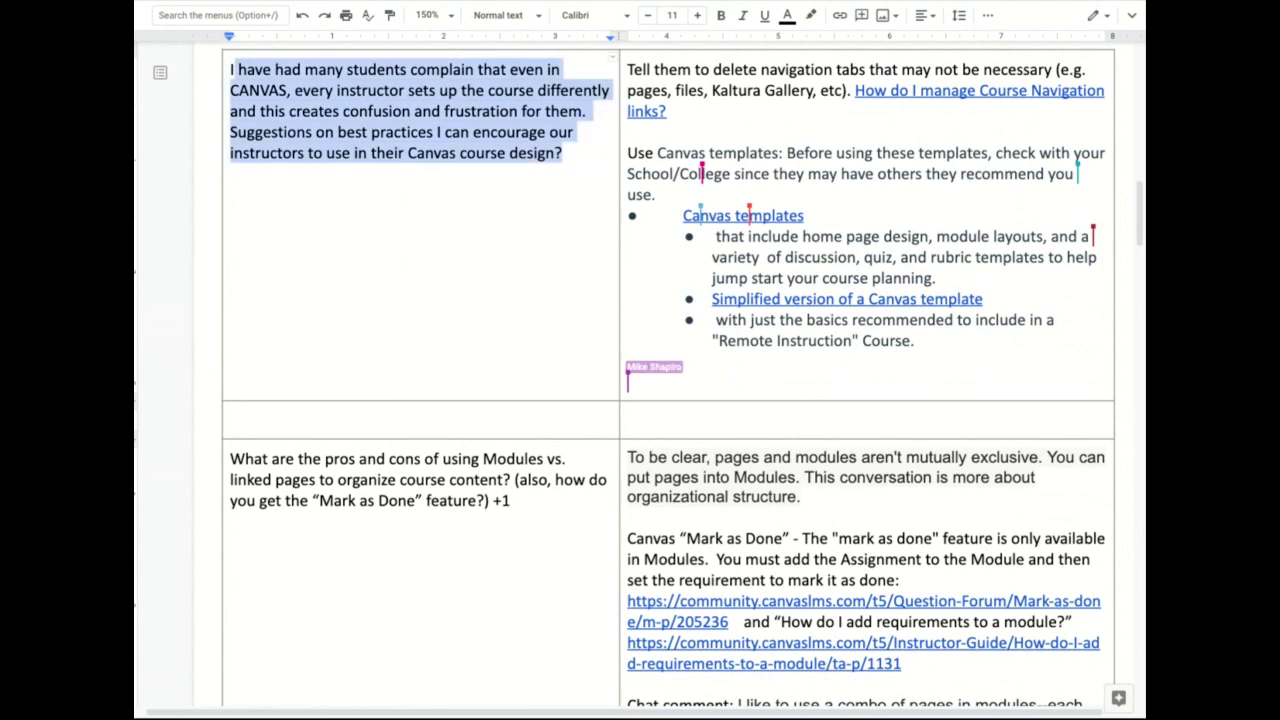
Add 'Grabby thing:' with a pasted screenshot below the question, removing the empty line after it
left_click(444, 270)
key("End")
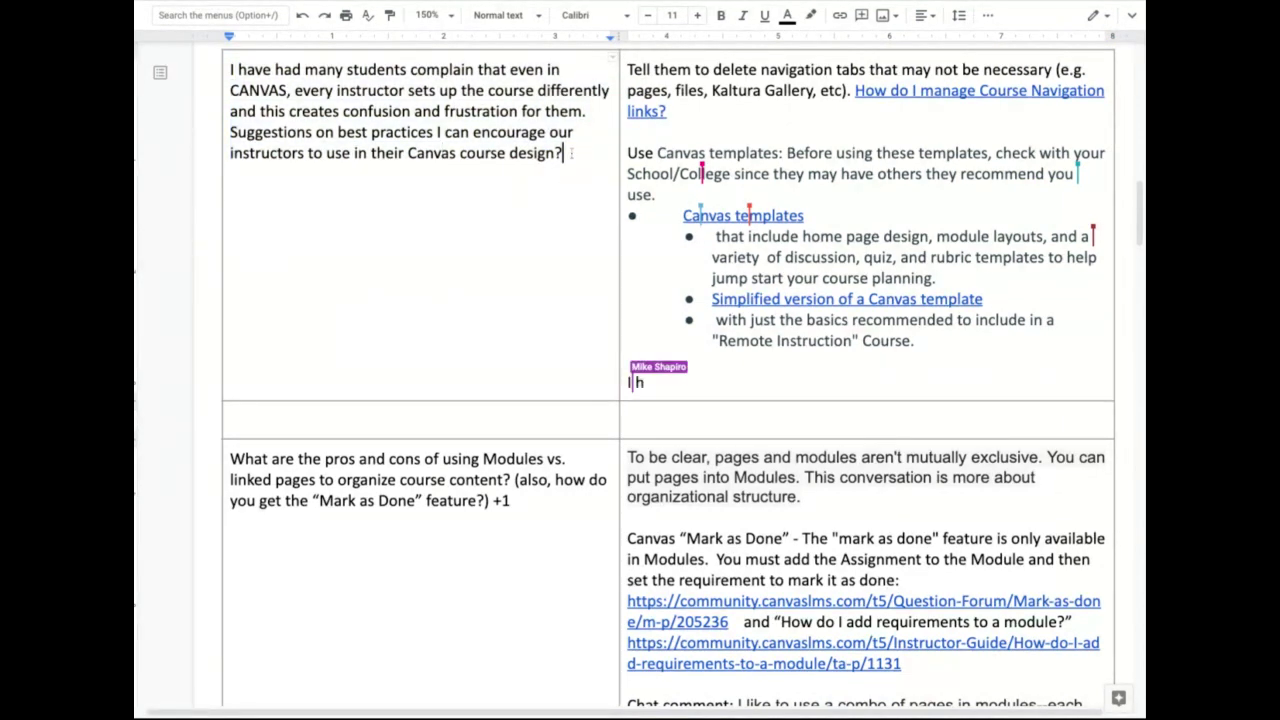
key("Return")
key("Return")
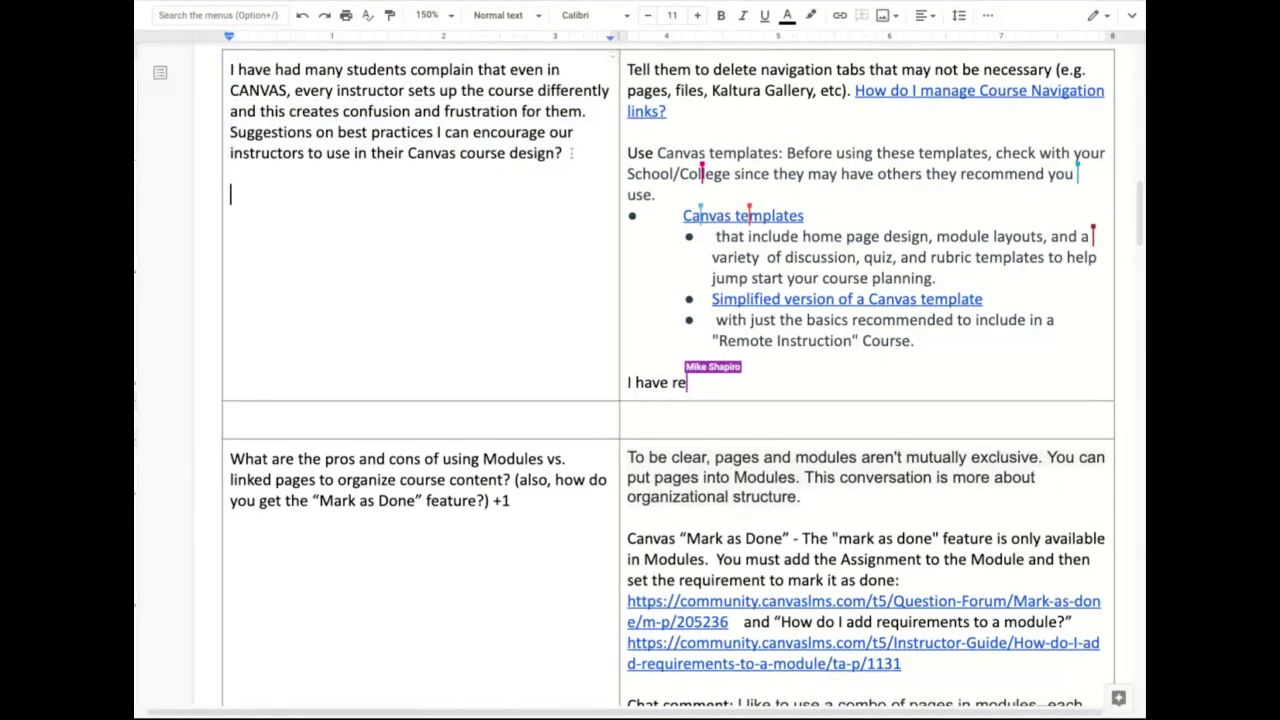
key("Return")
type("Grabby thin")
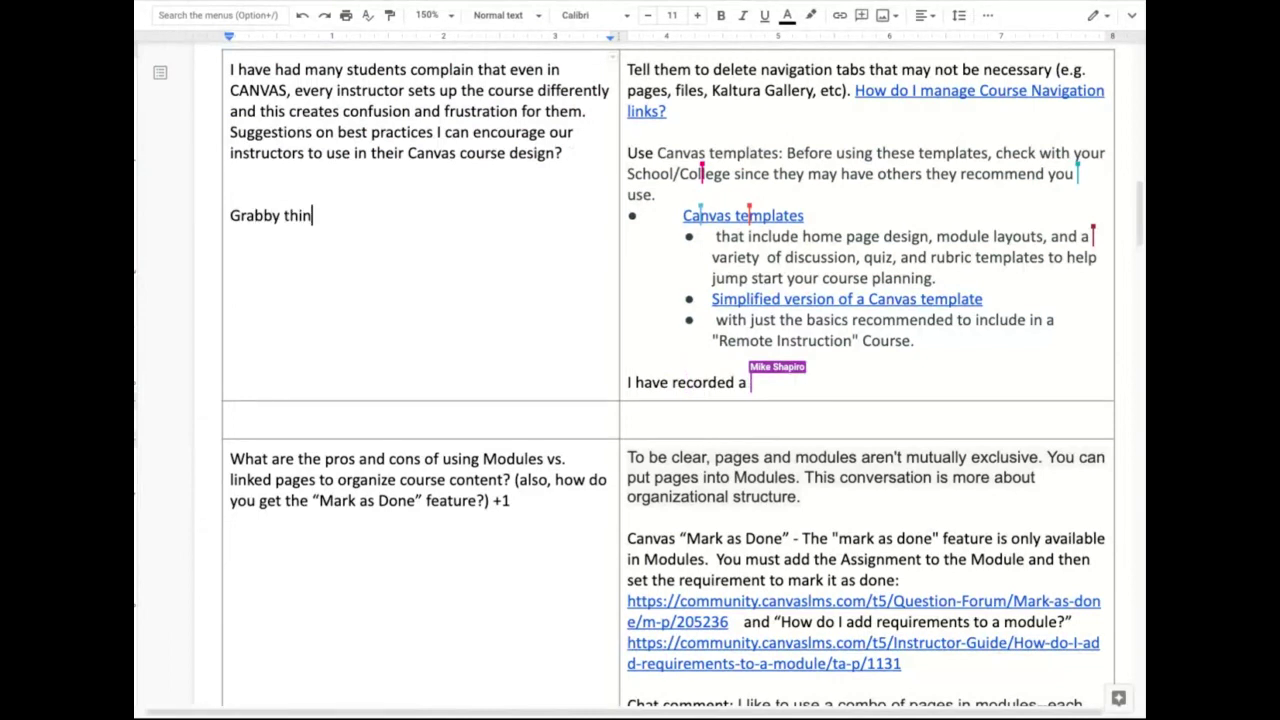
type("g:")
key("ctrl+v")
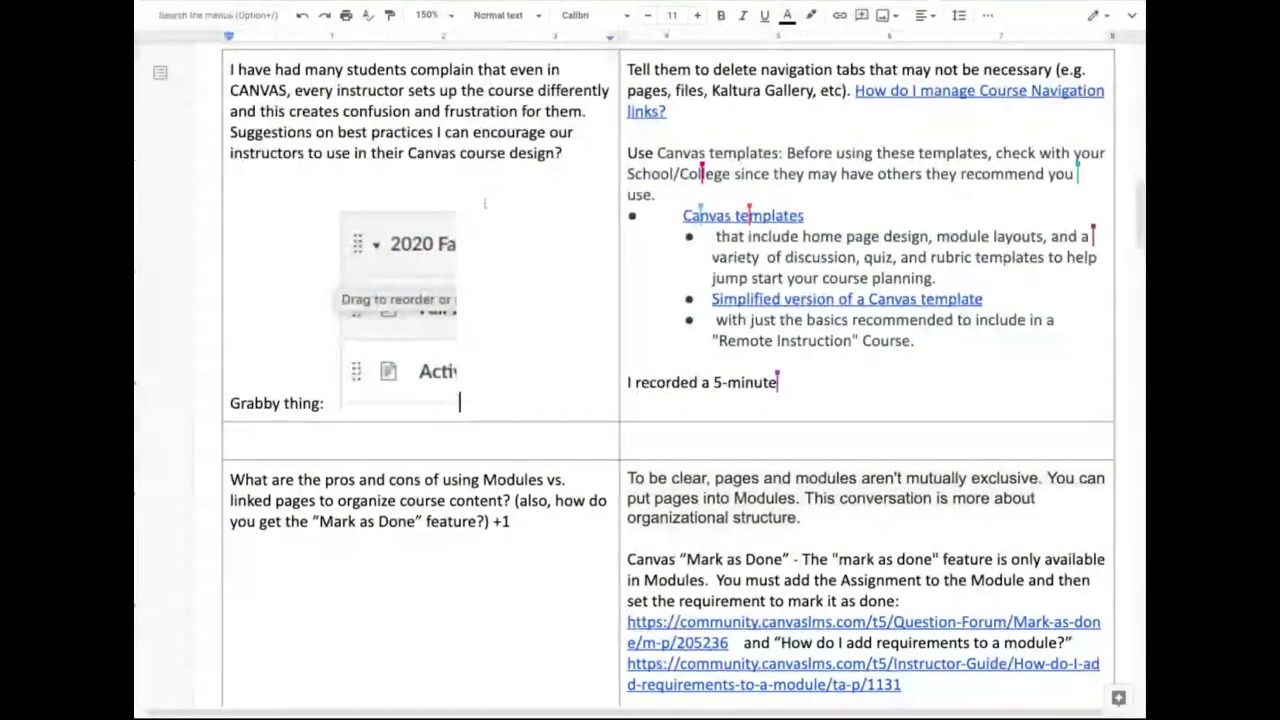
left_click(433, 181)
key("BackSpace")
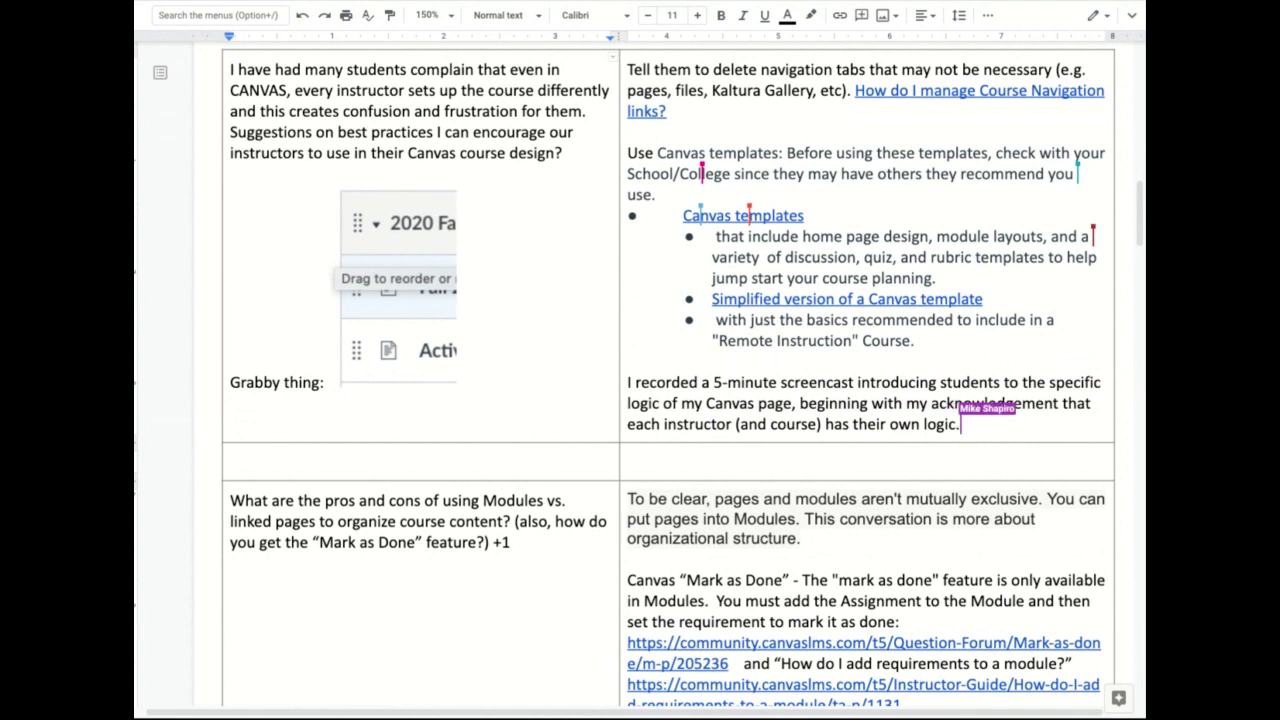
scroll(668, 375, "down", 1)
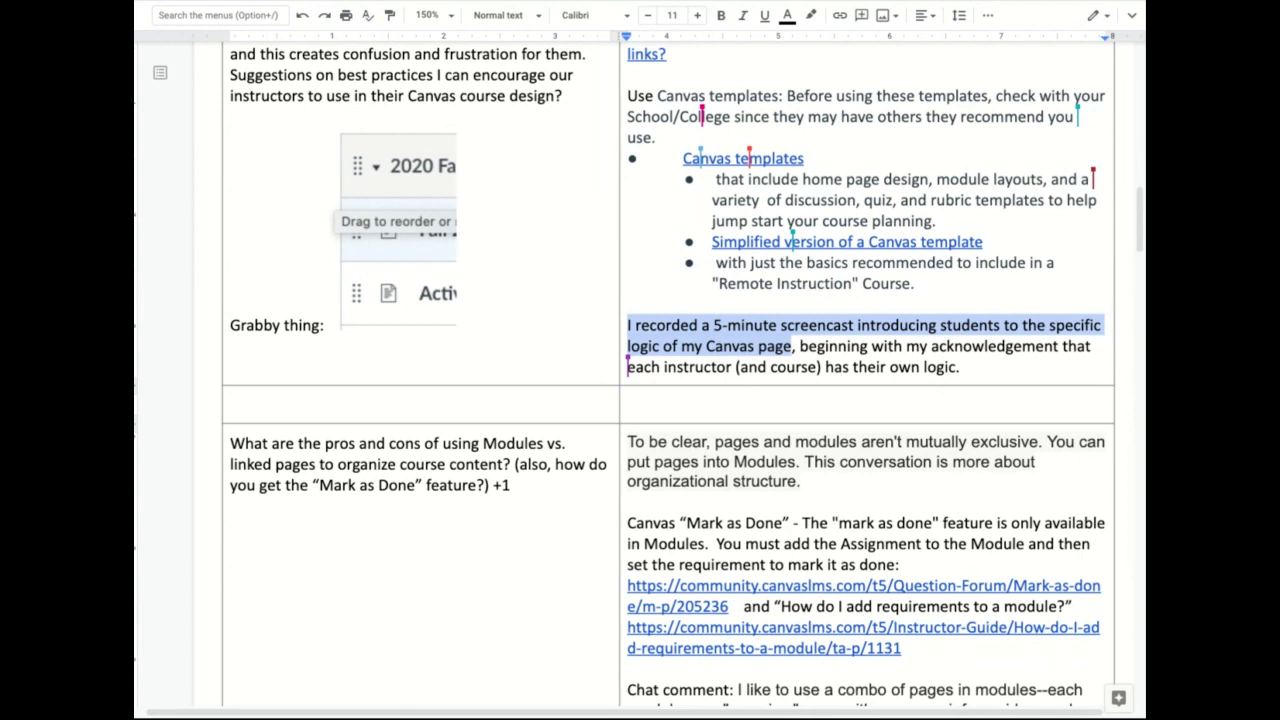
left_click(706, 346)
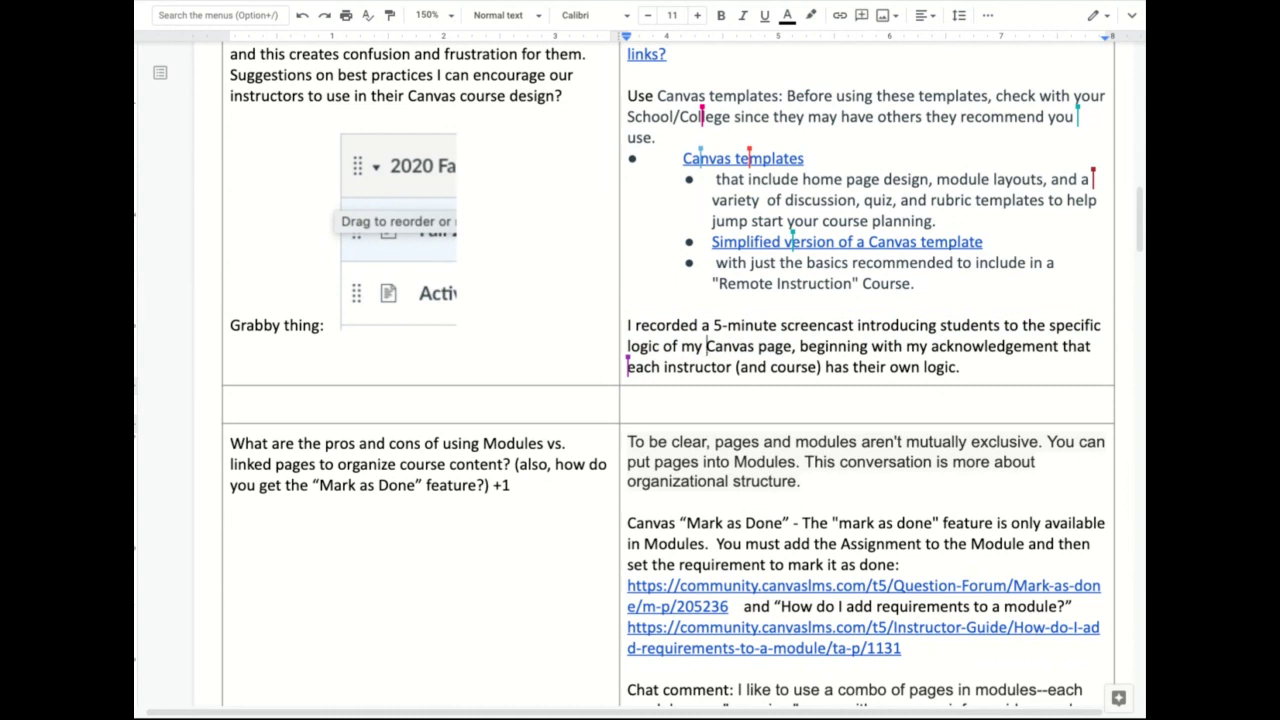
Review the Modules vs. linked pages and maximum number of words questions
scroll(500, 400, "down", 3)
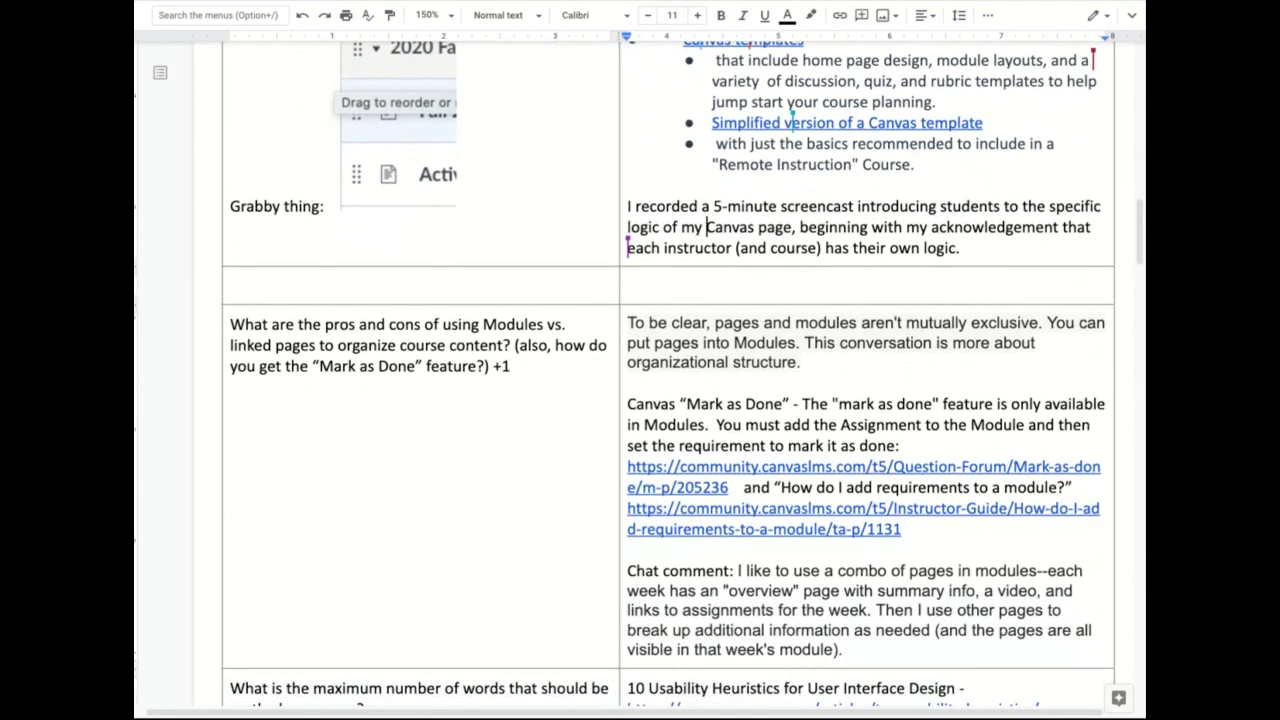
triple_click(430, 366)
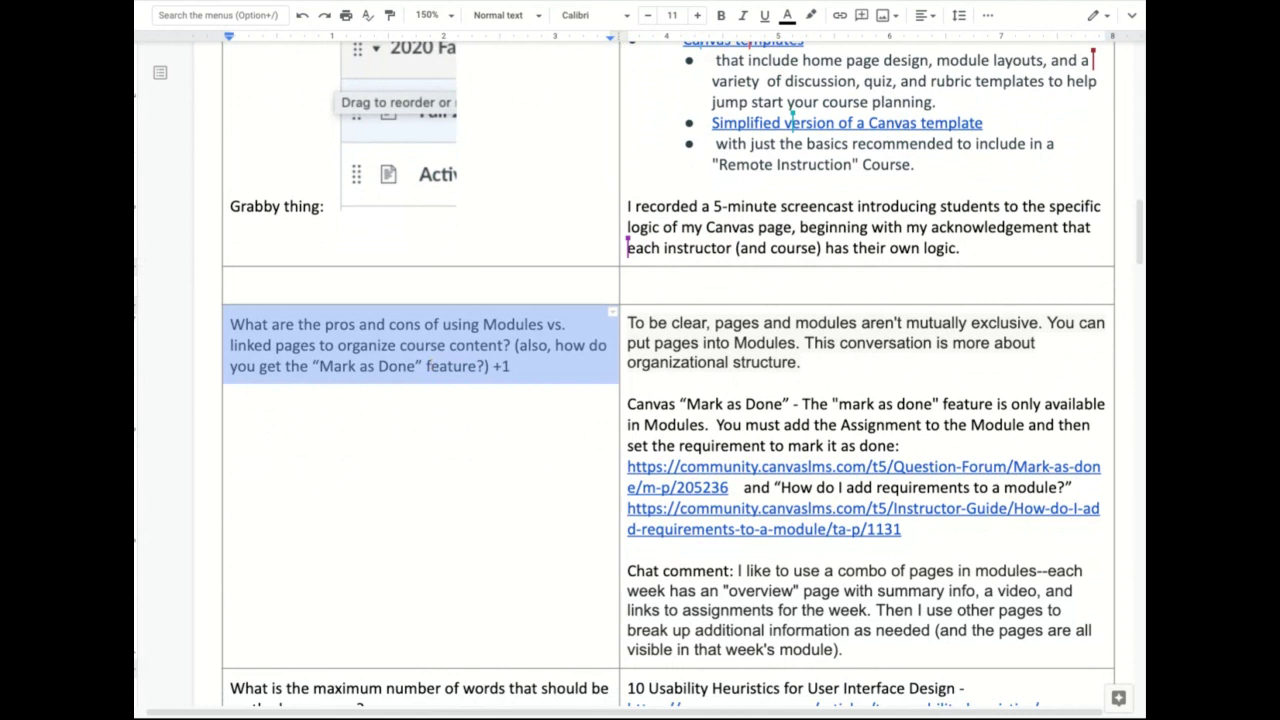
left_click(430, 366)
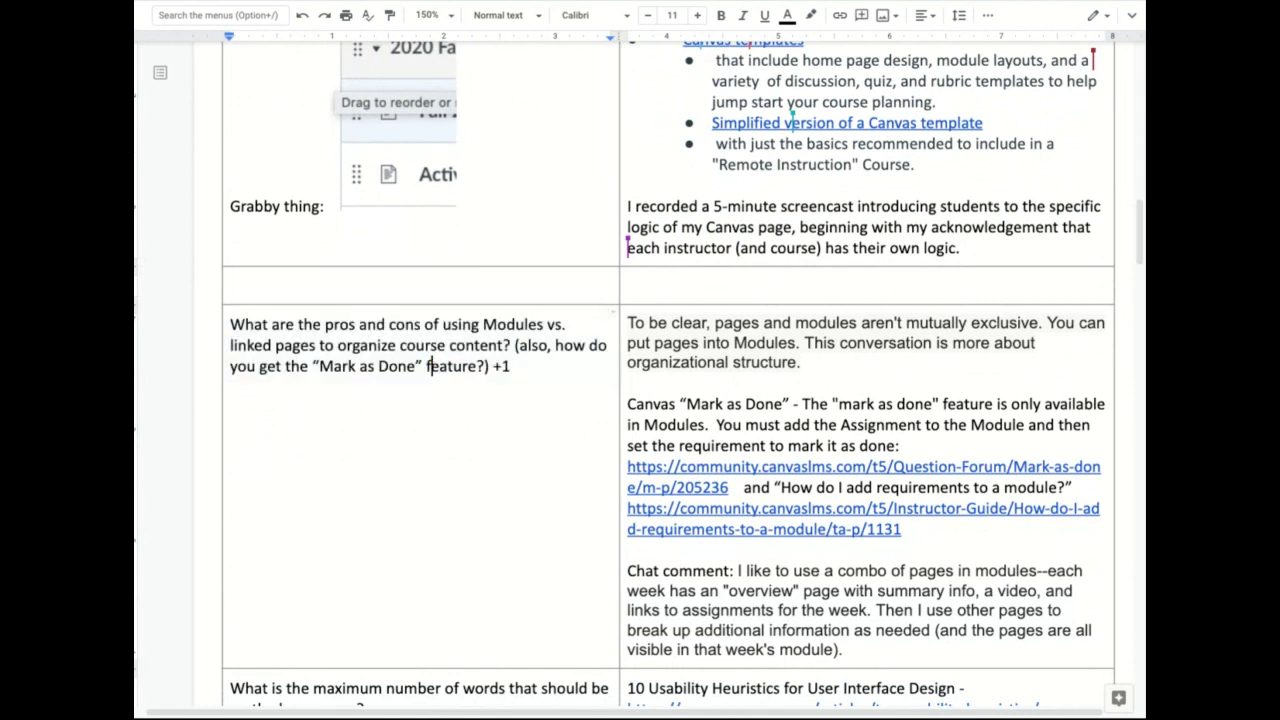
scroll(430, 366, "down", 4)
scroll(430, 217, "down", 5)
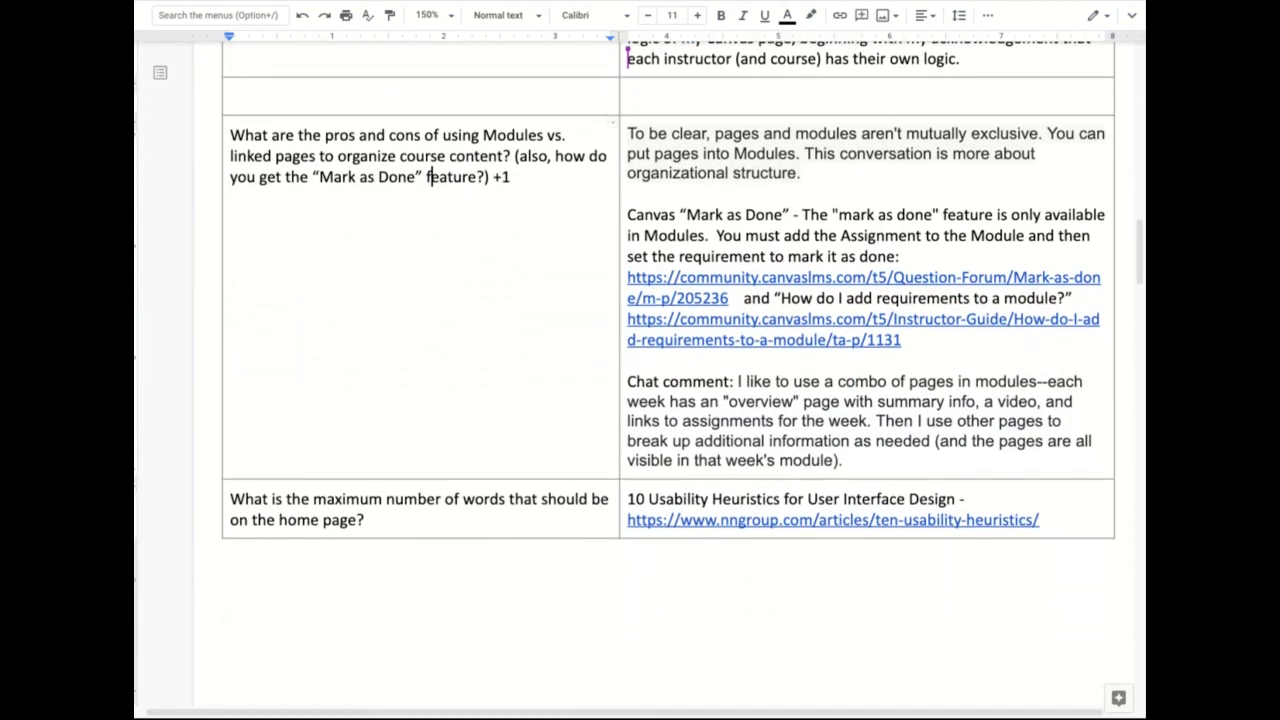
triple_click(423, 363)
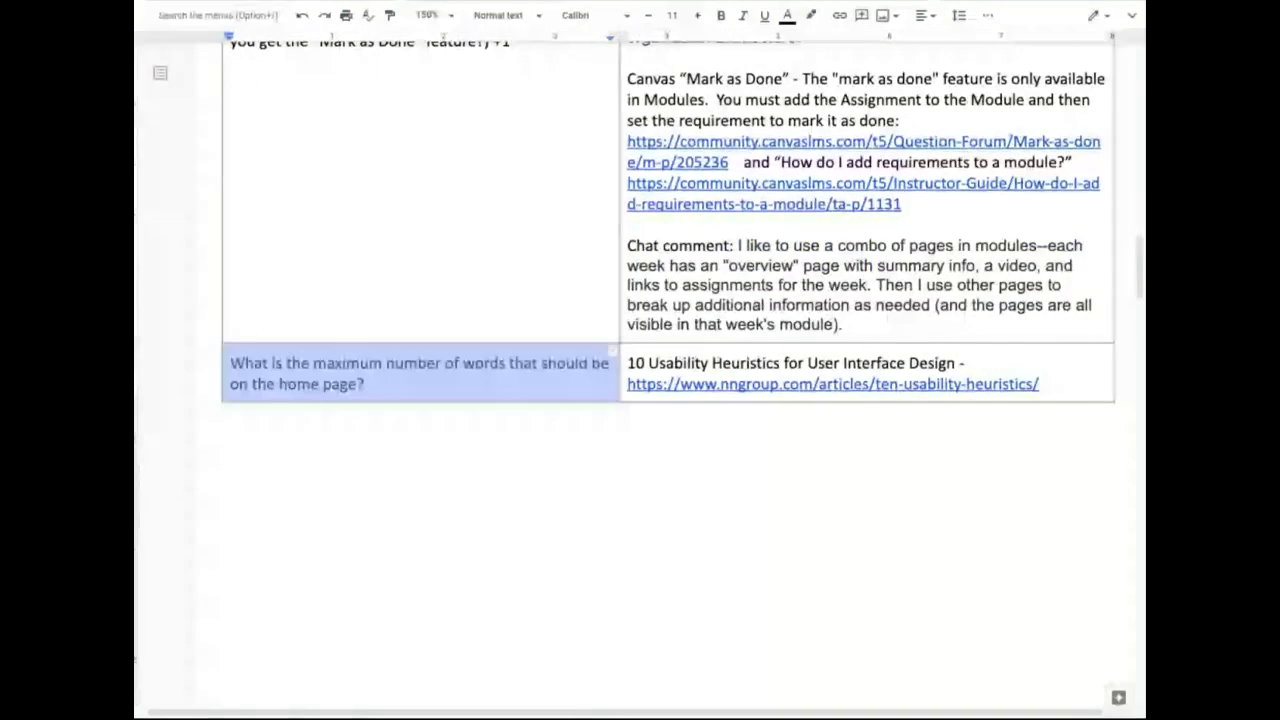
left_click(464, 359)
Go to the end of the nngroup link and continue down to the Educational plugins table
scroll(463, 360, "up", 12)
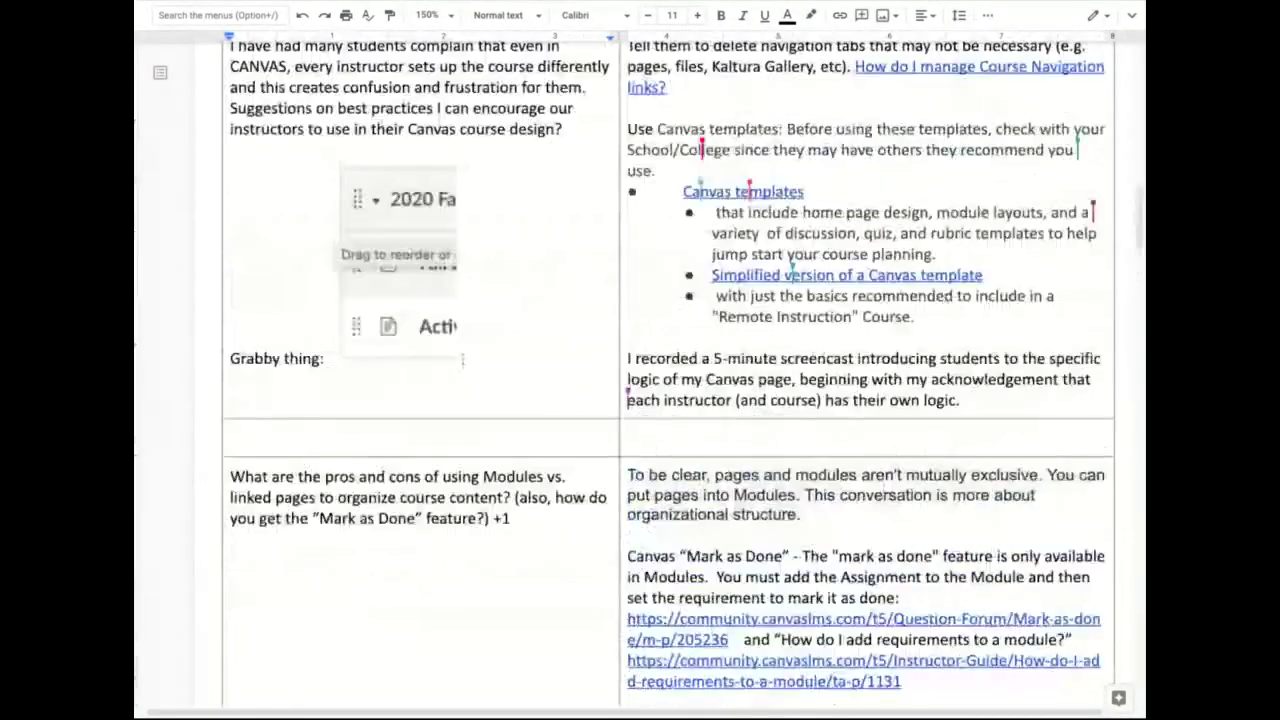
scroll(463, 360, "up", 17)
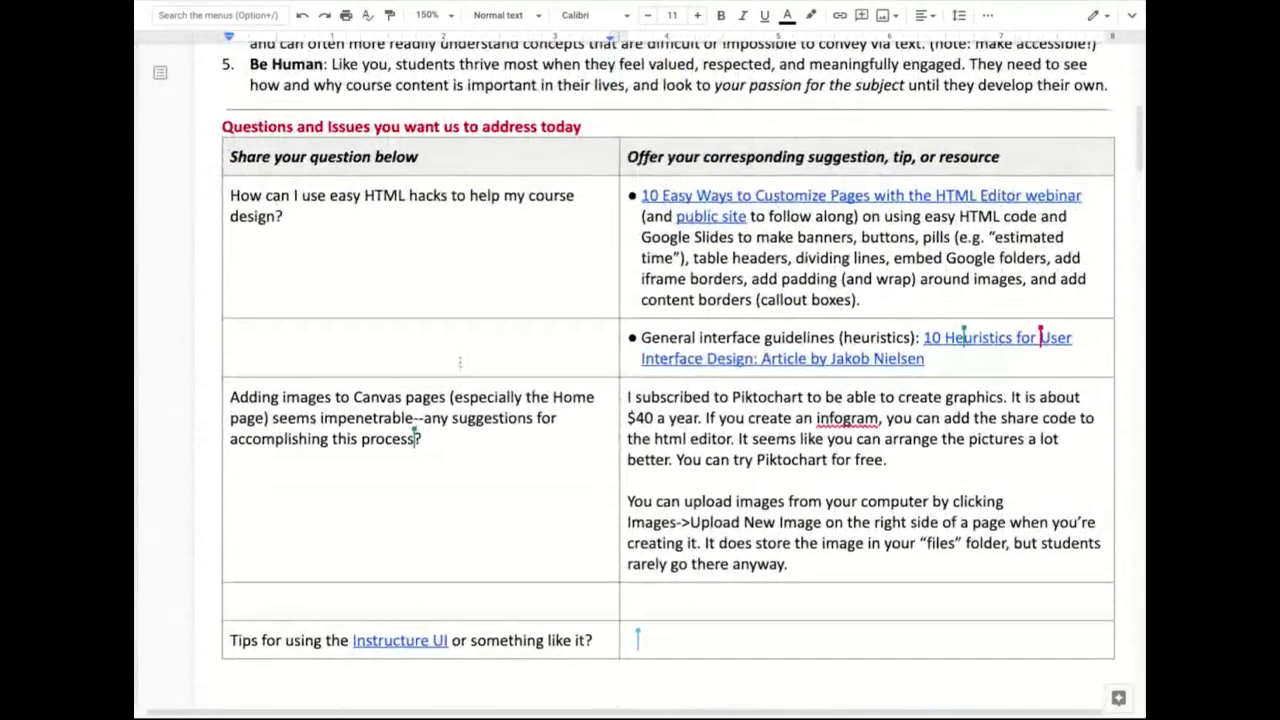
scroll(460, 362, "down", 1)
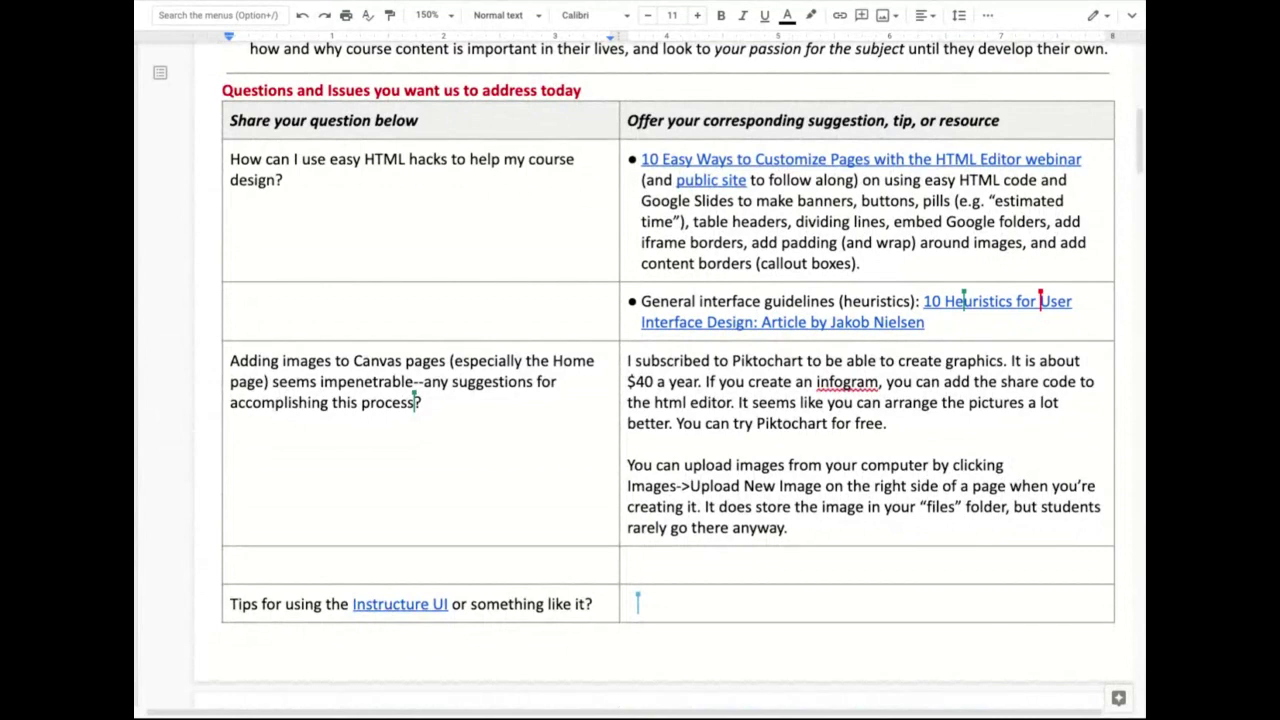
scroll(660, 360, "down", 3)
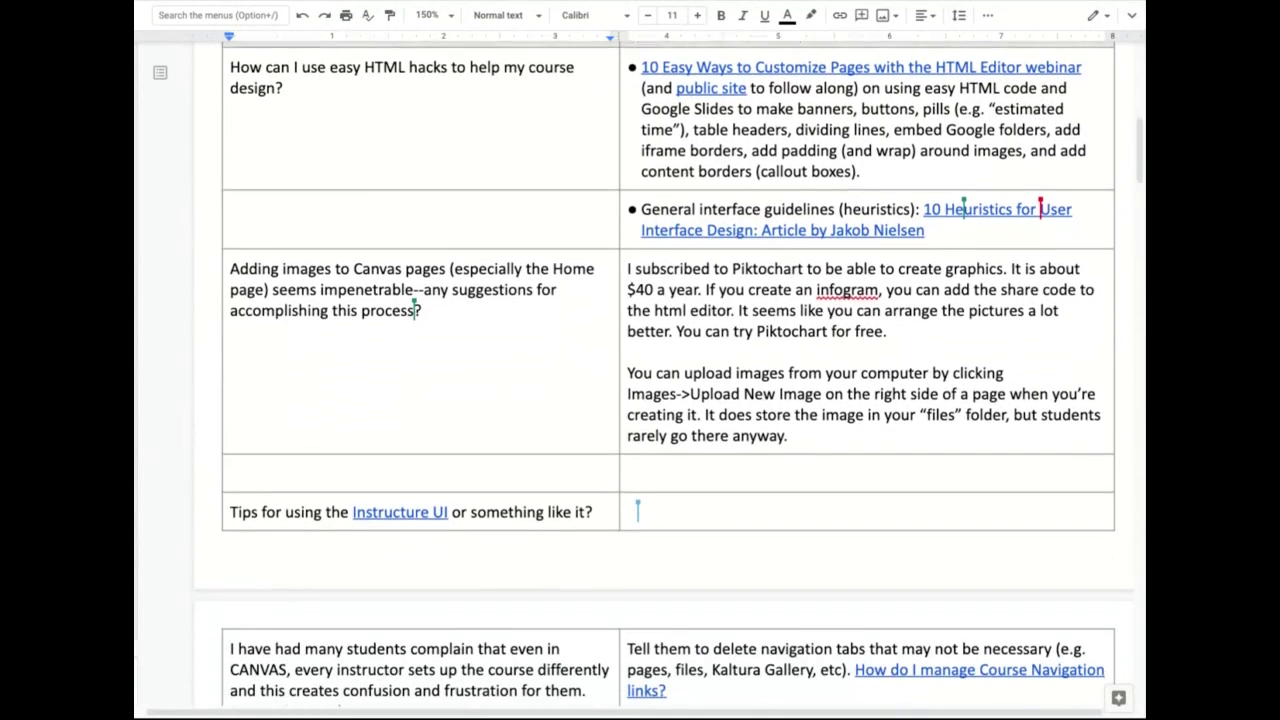
scroll(431, 442, "down", 1)
scroll(431, 441, "down", 10)
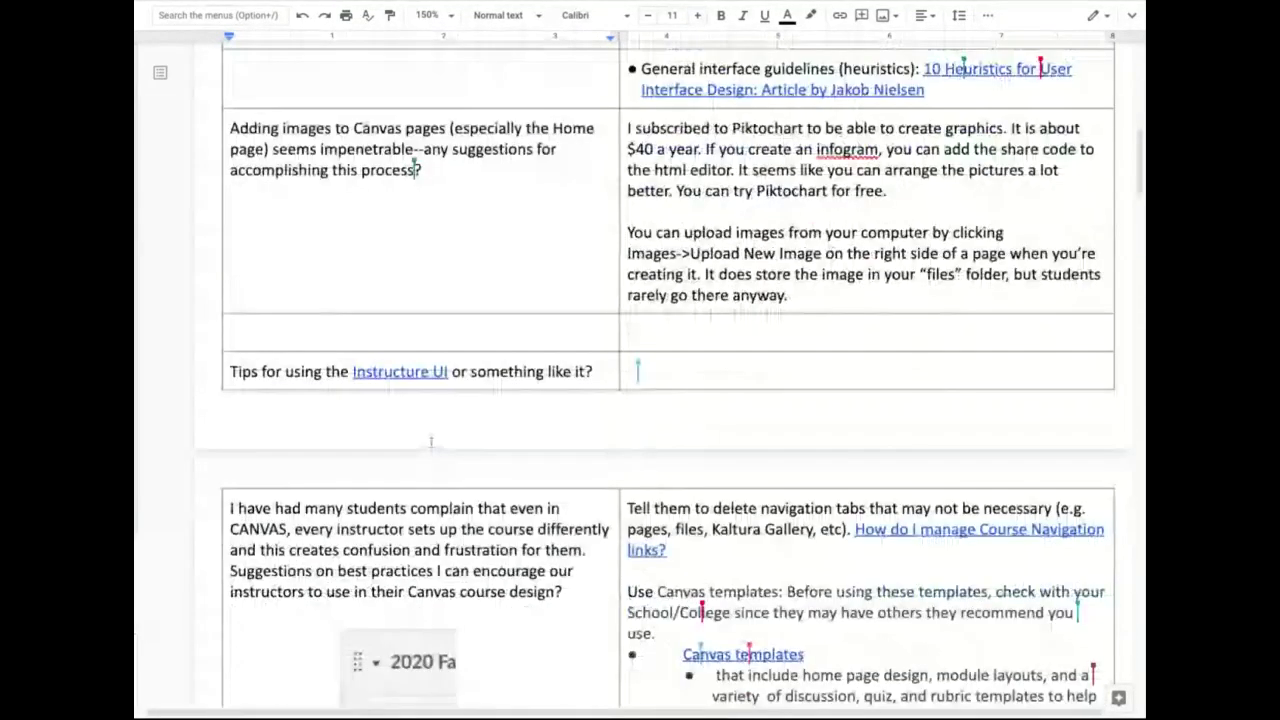
left_click(1067, 358)
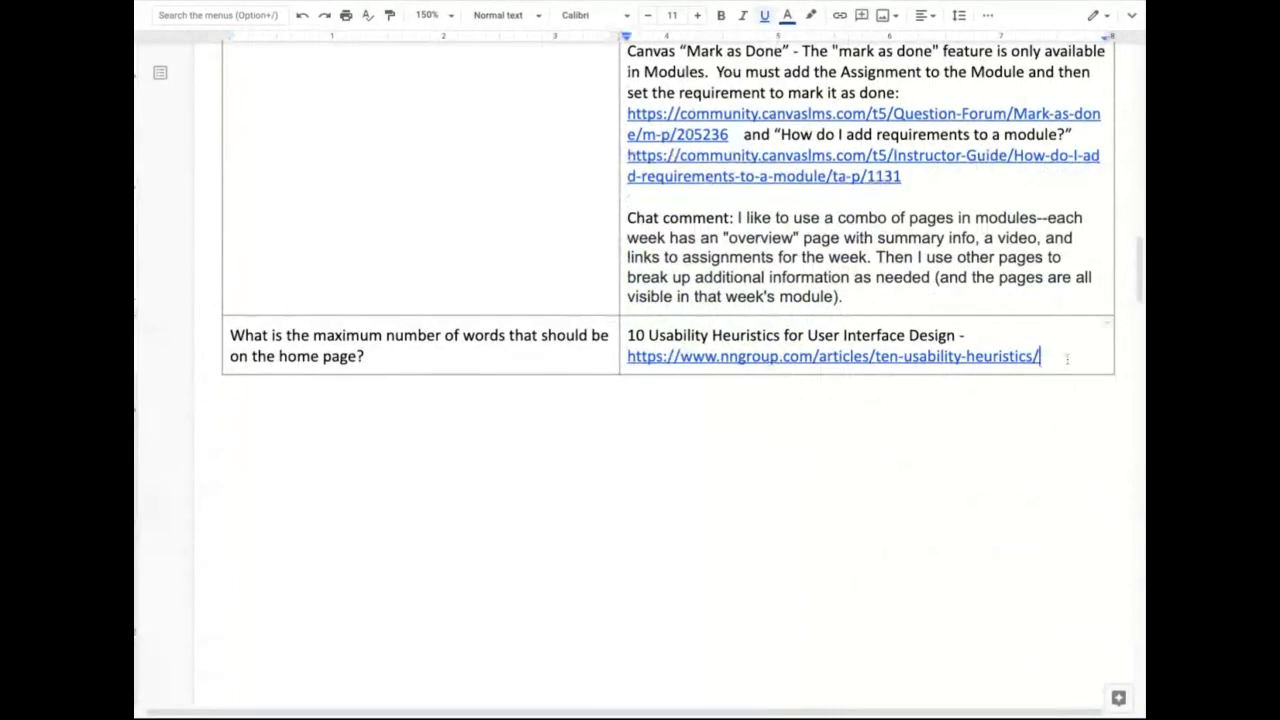
scroll(1067, 358, "down", 2)
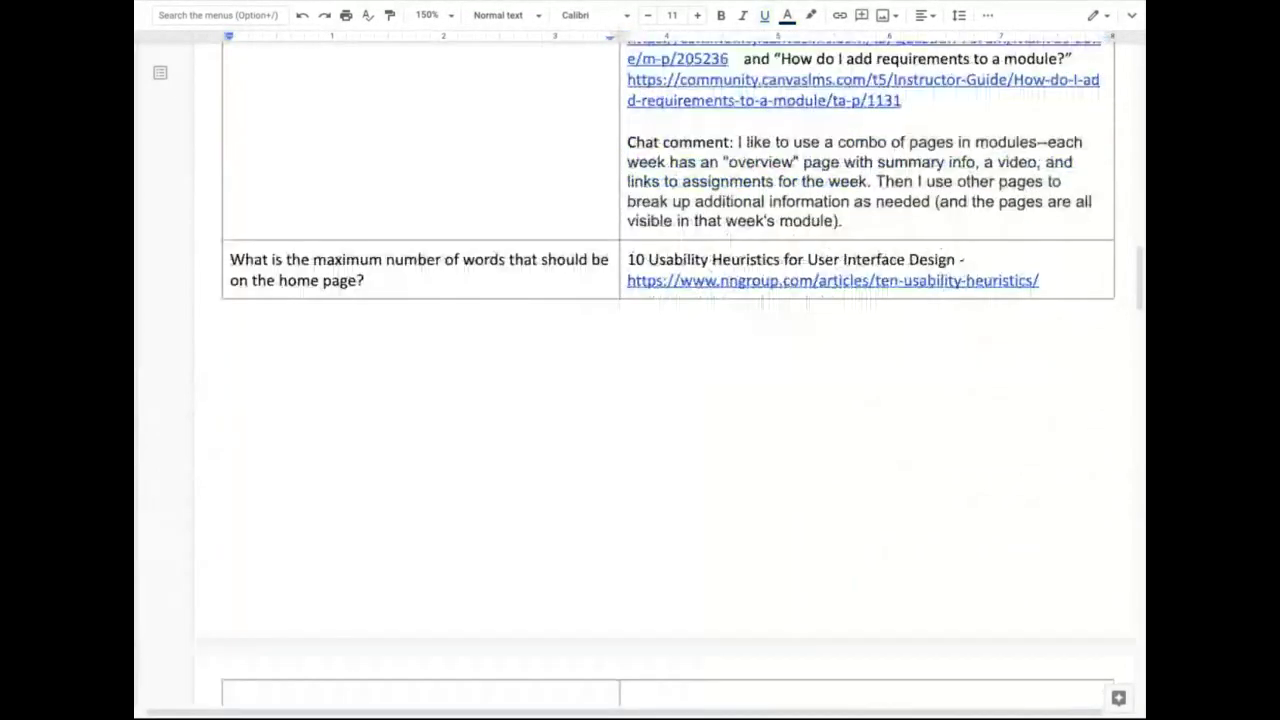
scroll(903, 375, "down", 3)
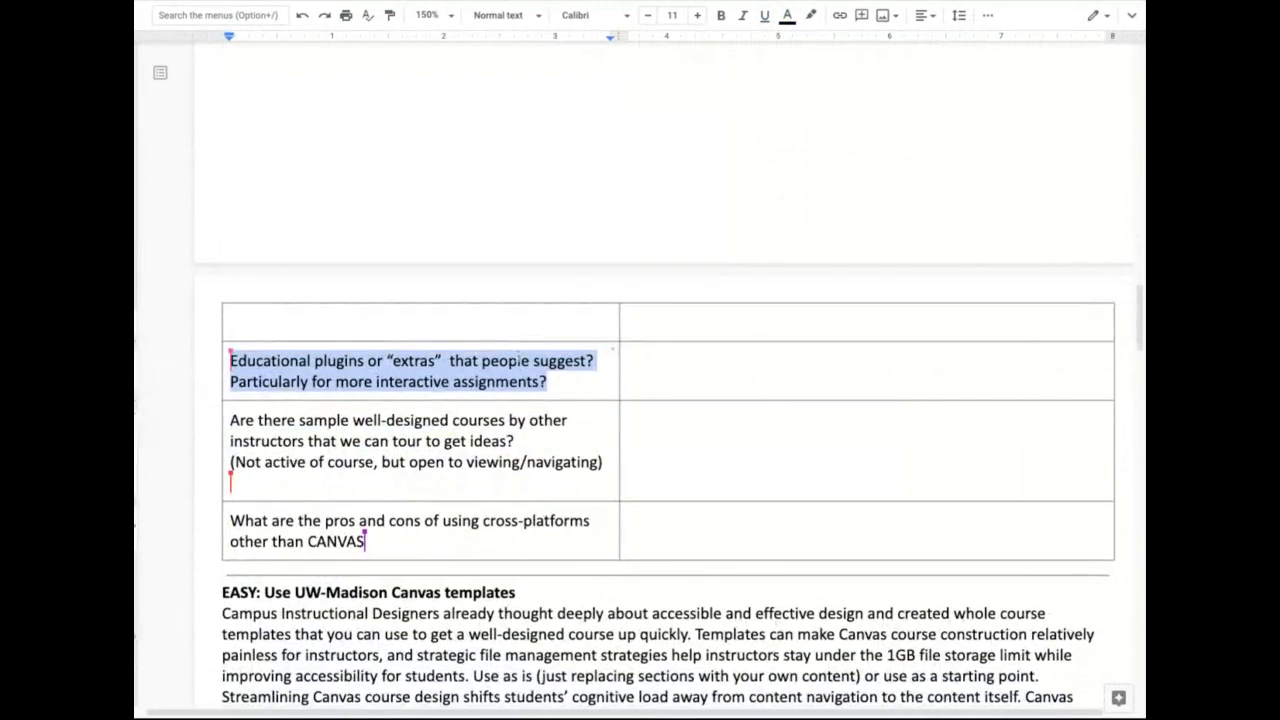
Select the whole Educational plugins question
left_click(517, 365)
left_click_drag(558, 379, 232, 361)
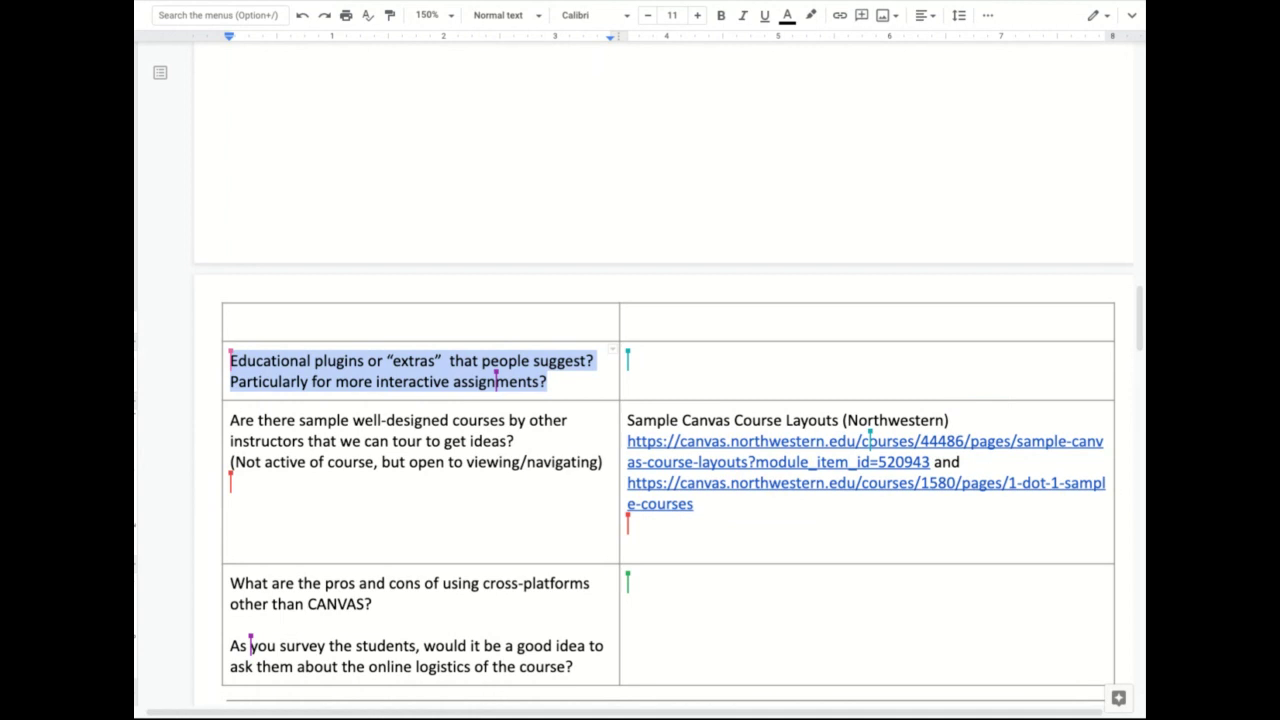
left_click(282, 360)
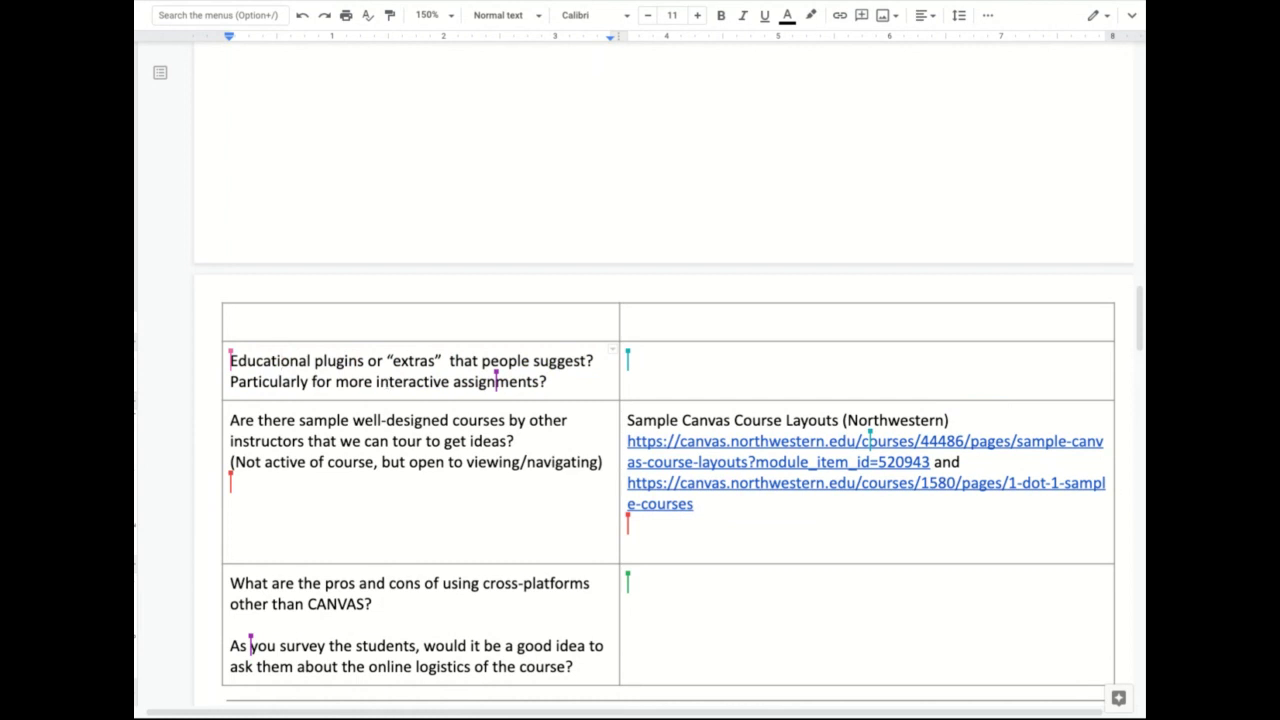
left_click_drag(374, 381, 450, 381)
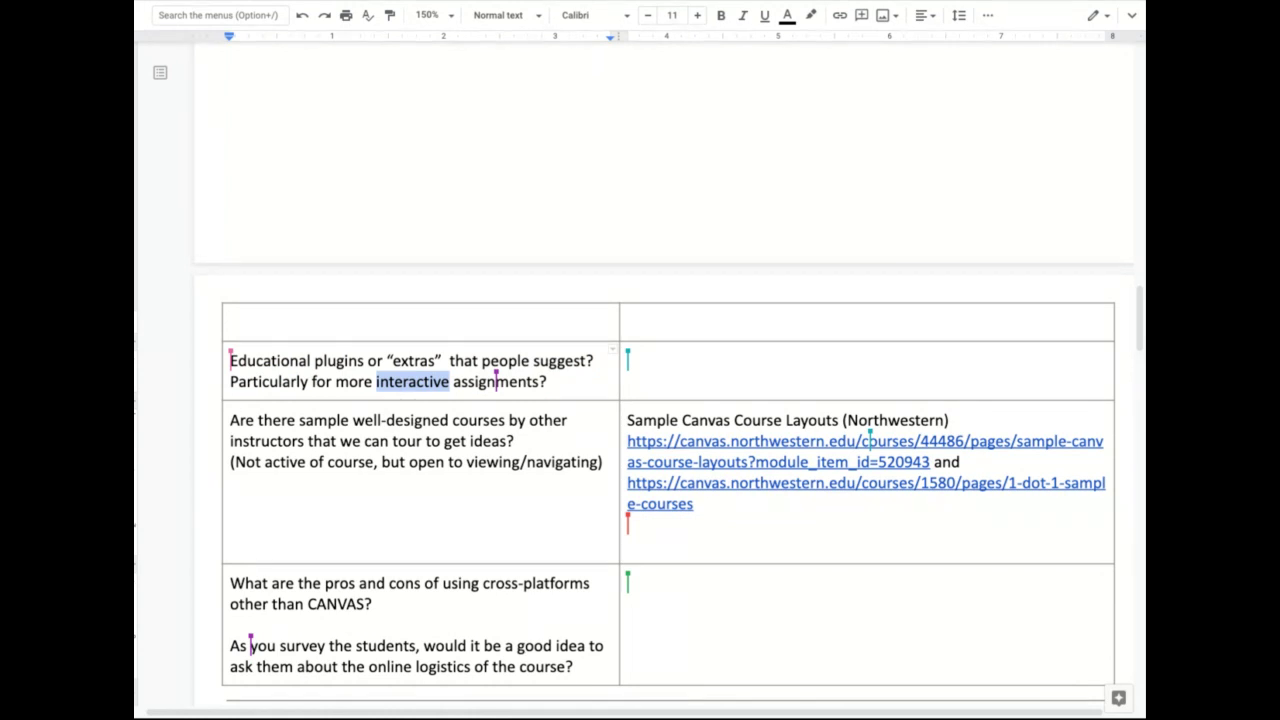
left_click(417, 381)
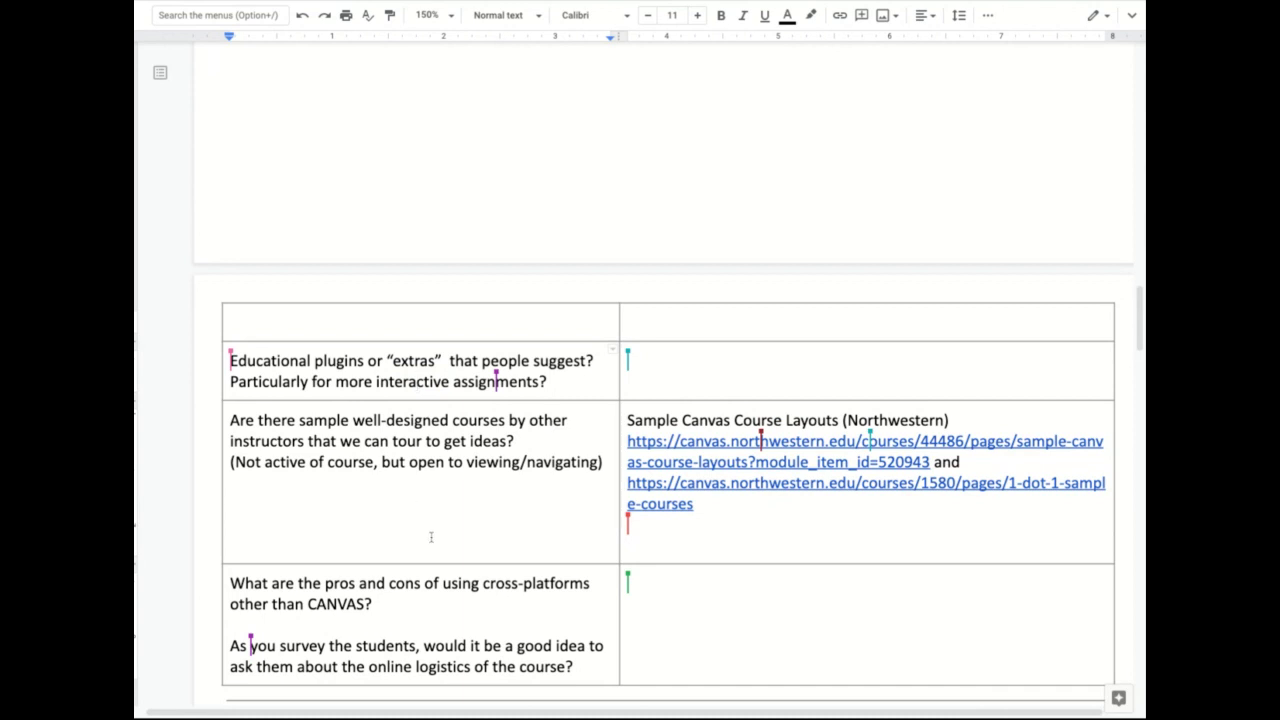
Select the entire sample-courses question, including its not-active-course line
scroll(430, 534, "down", 1)
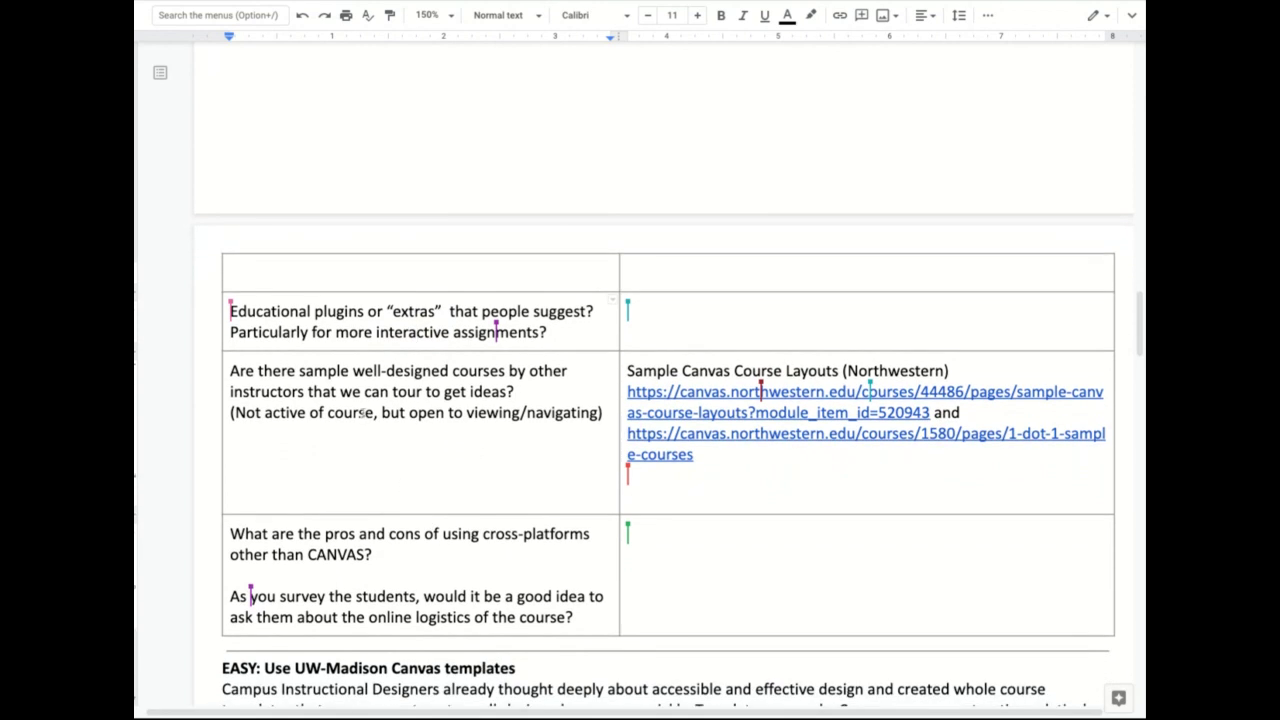
triple_click(362, 413)
left_click(362, 413)
left_click(378, 432)
left_click_drag(352, 413, 378, 432)
key("shift+Up")
key("shift+Up")
key("shift+Home")
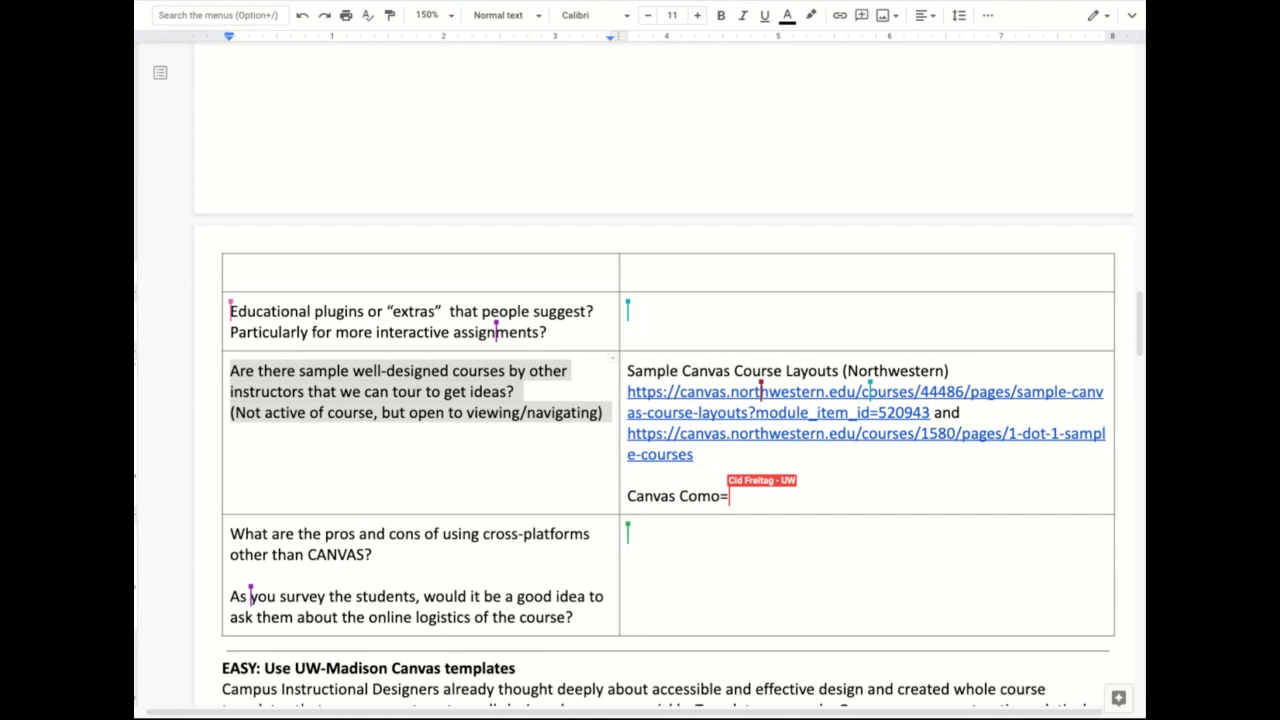
Scroll down to the 'EASY: Provide context' tips section
scroll(668, 455, "down", 5)
scroll(668, 455, "down", 8)
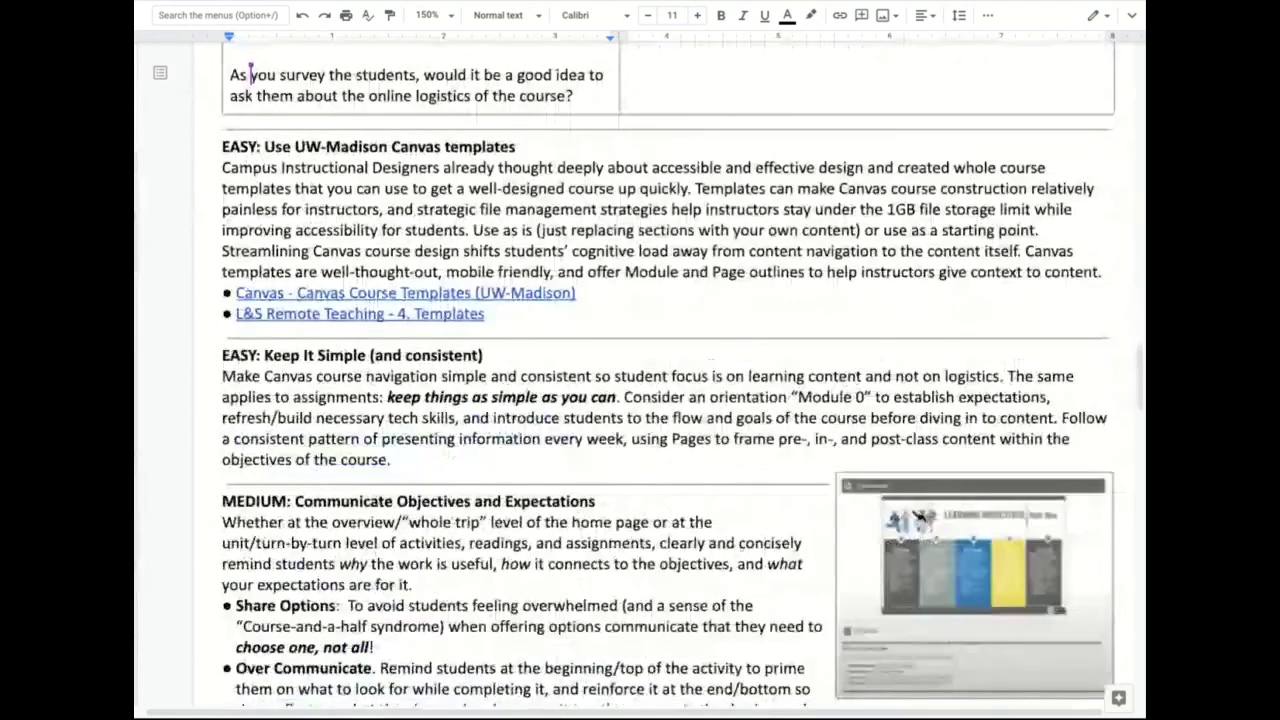
scroll(394, 554, "down", 10)
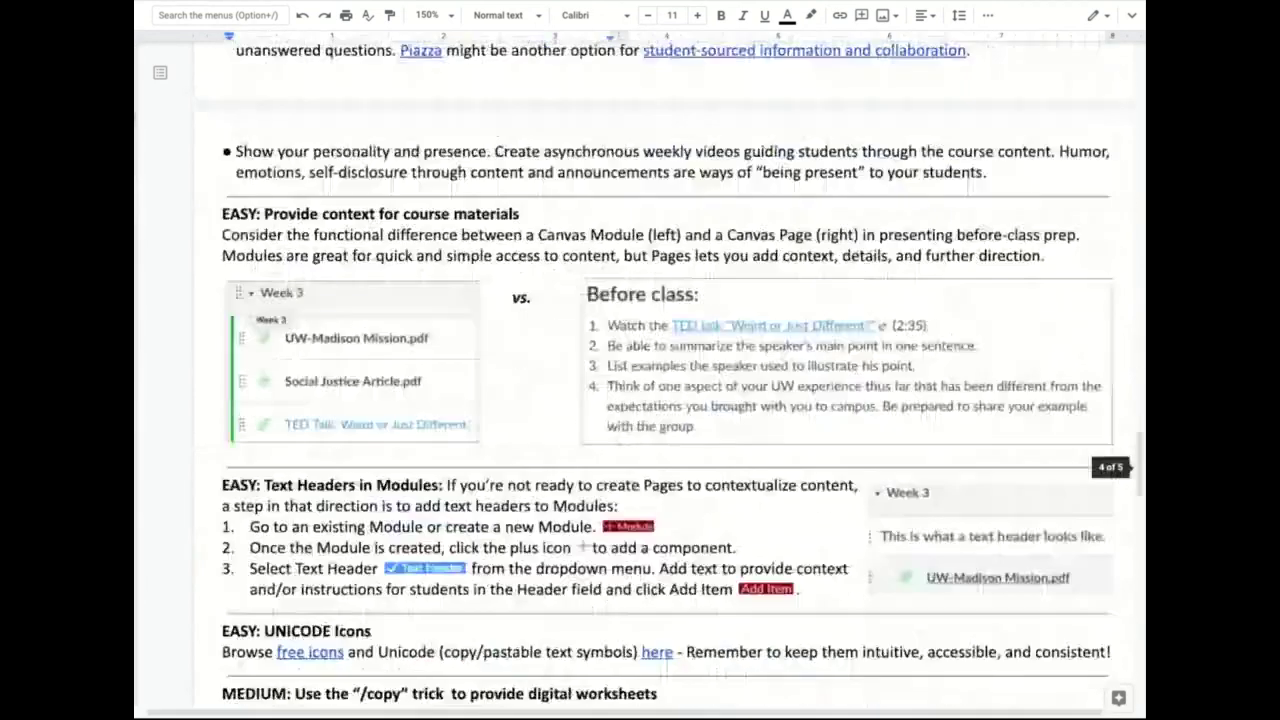
scroll(668, 455, "down", 2)
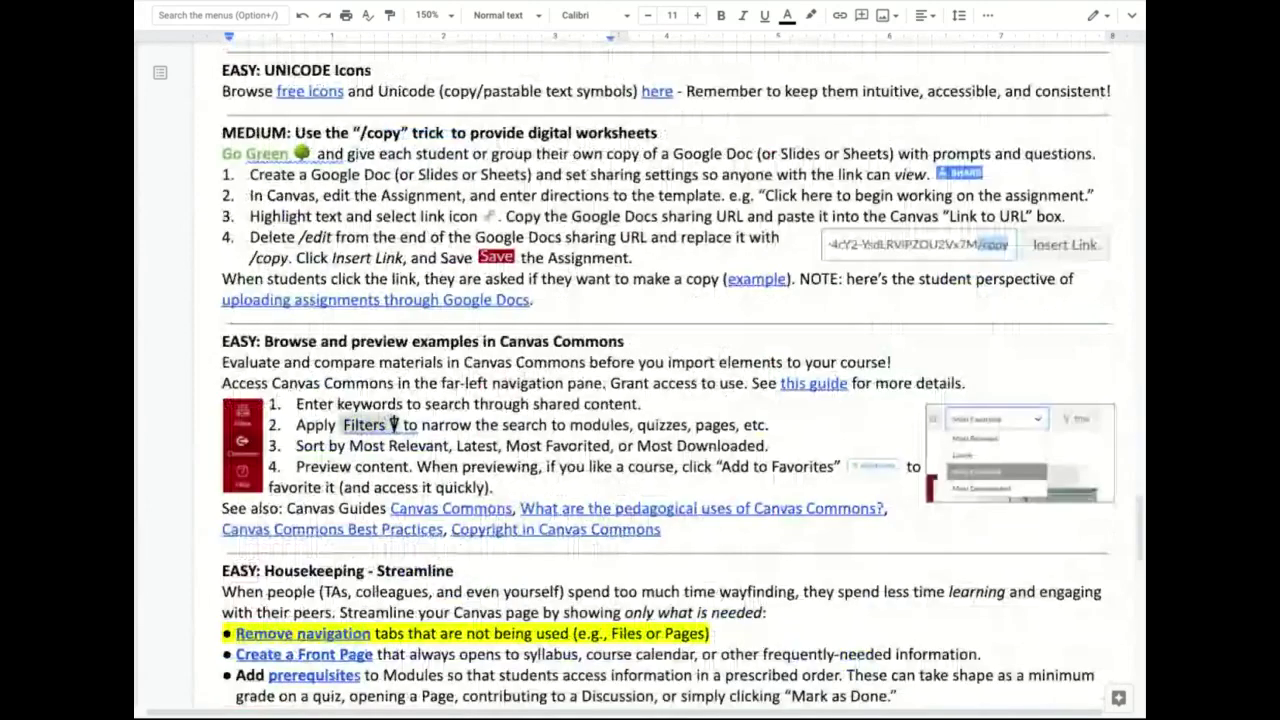
left_click_drag(222, 326, 660, 514)
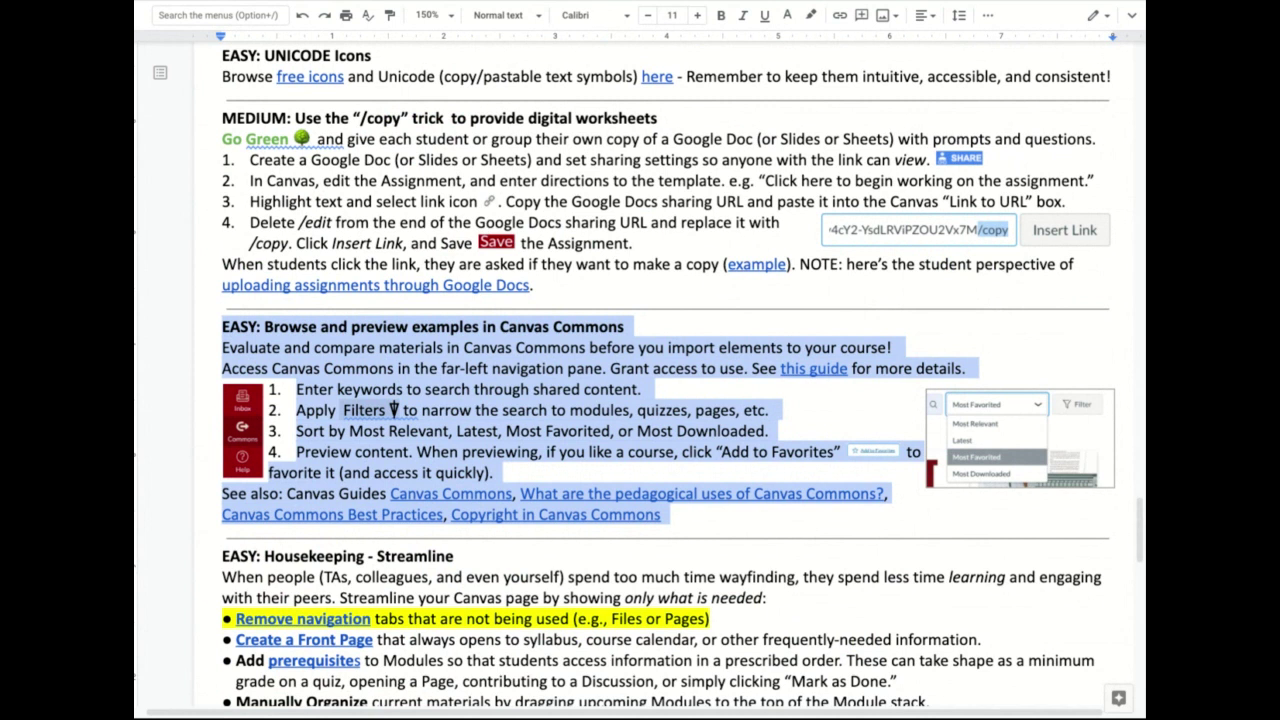
scroll(668, 375, "up", 1)
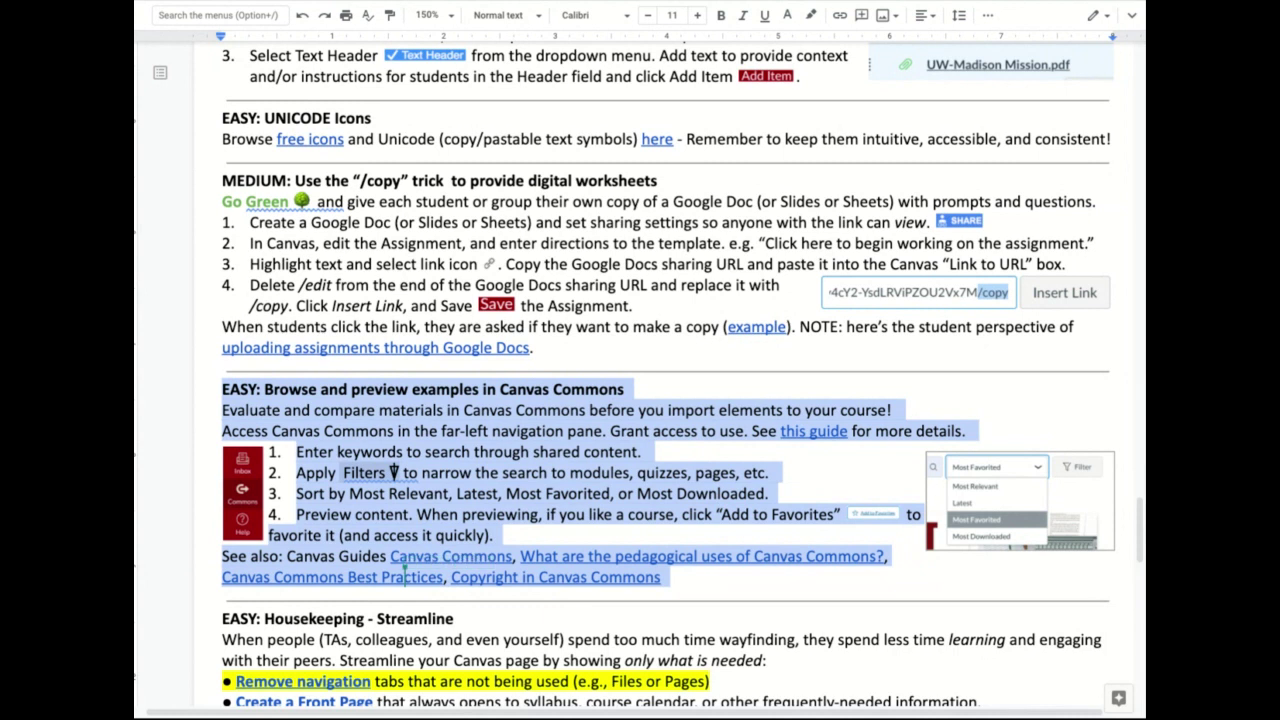
left_click(312, 412)
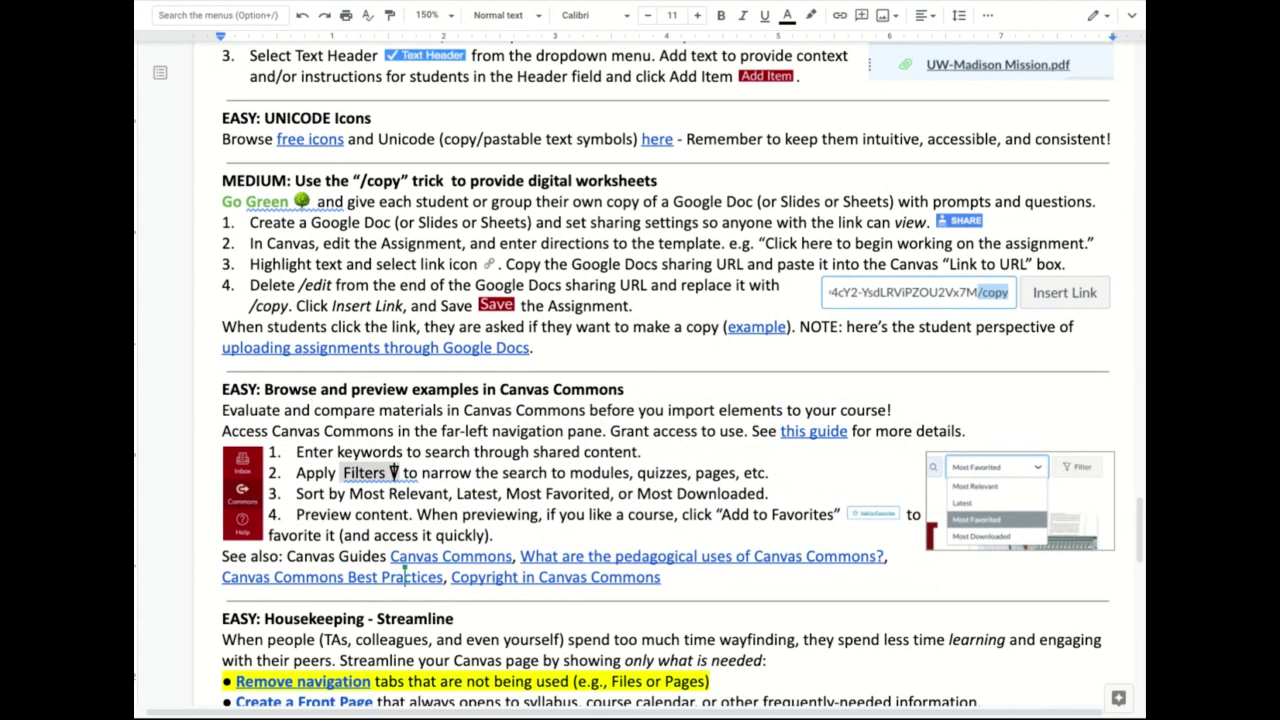
Scroll back up to the Q&A row asking about pros and cons of non-Canvas platforms
scroll(665, 400, "down", 4)
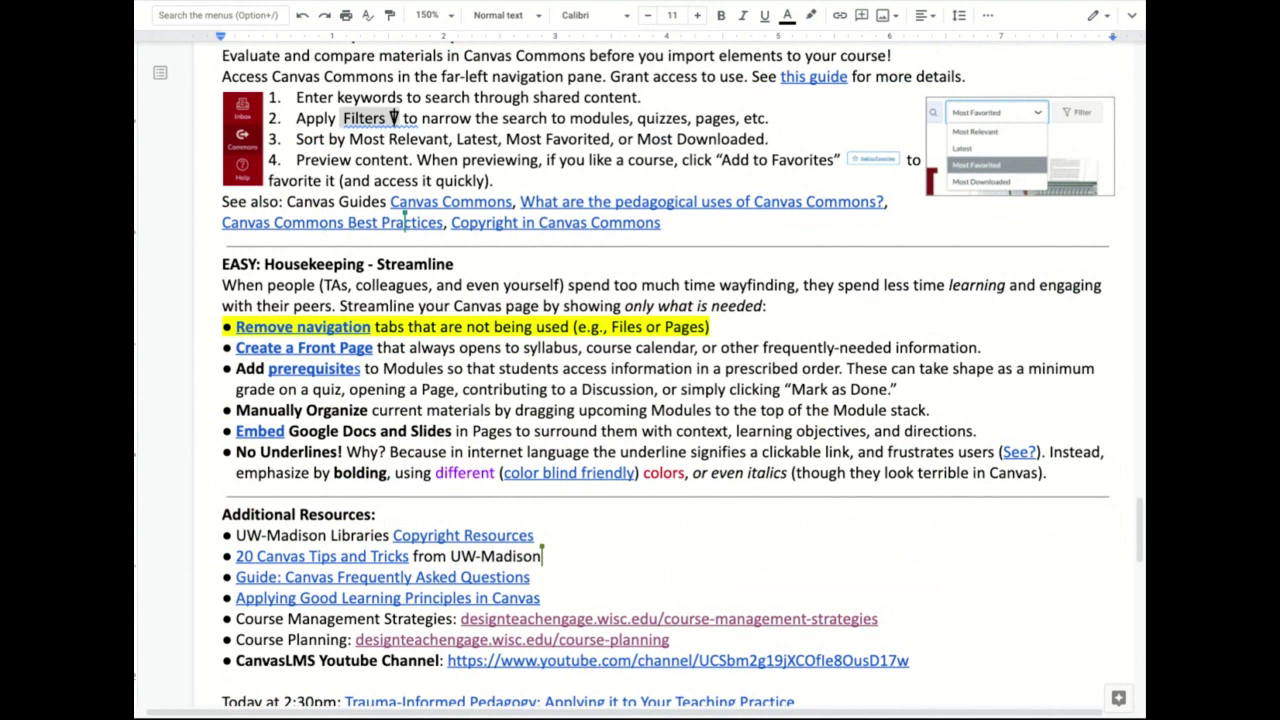
scroll(330, 420, "up", 10)
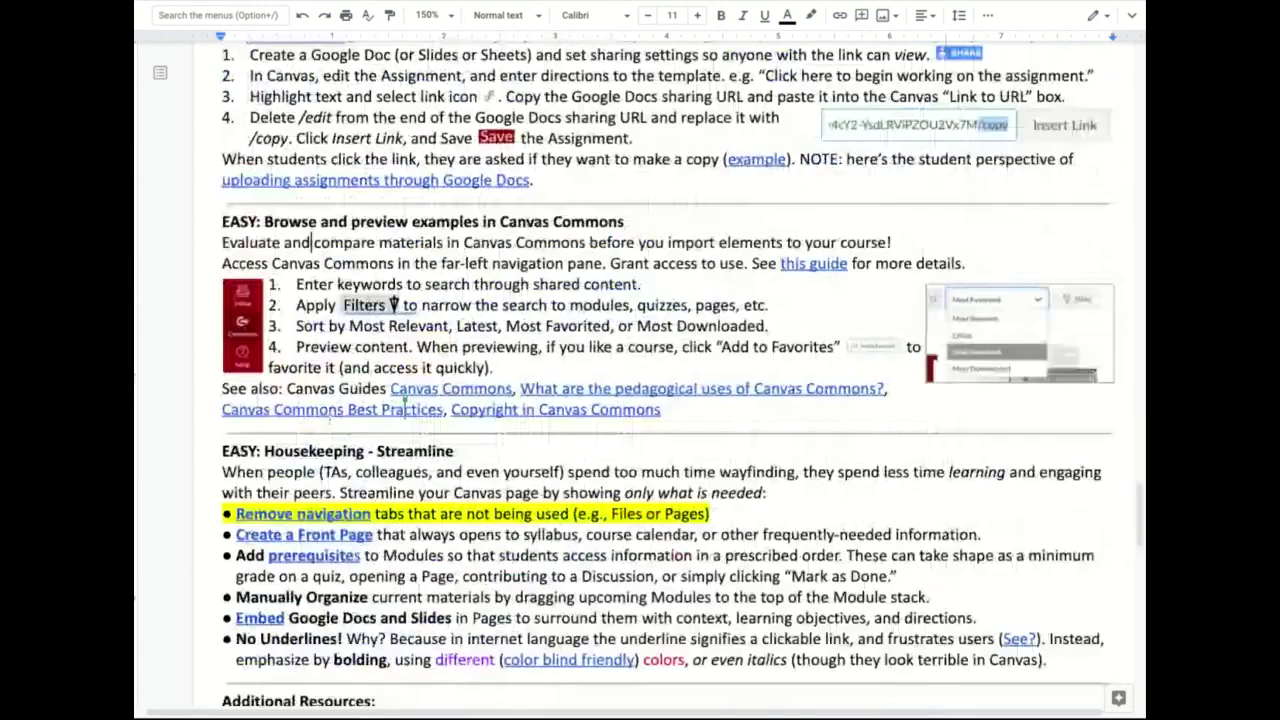
scroll(640, 373, "up", 7)
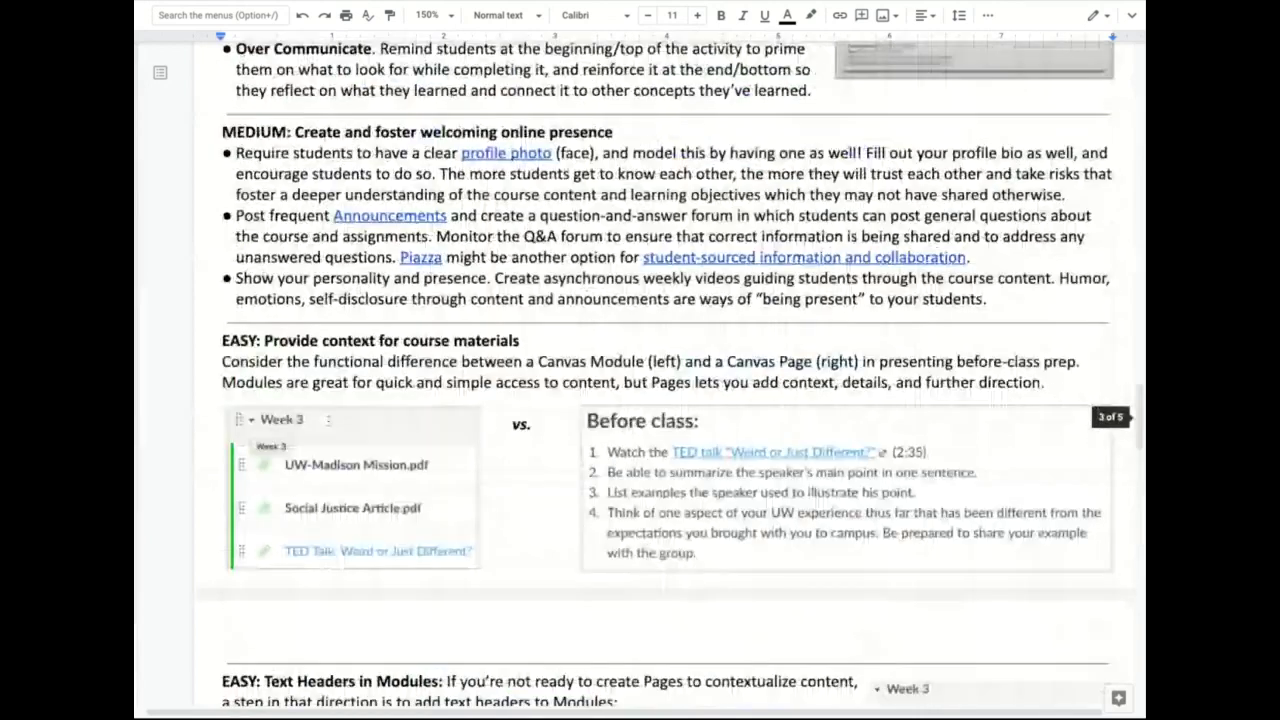
scroll(668, 372, "up", 3)
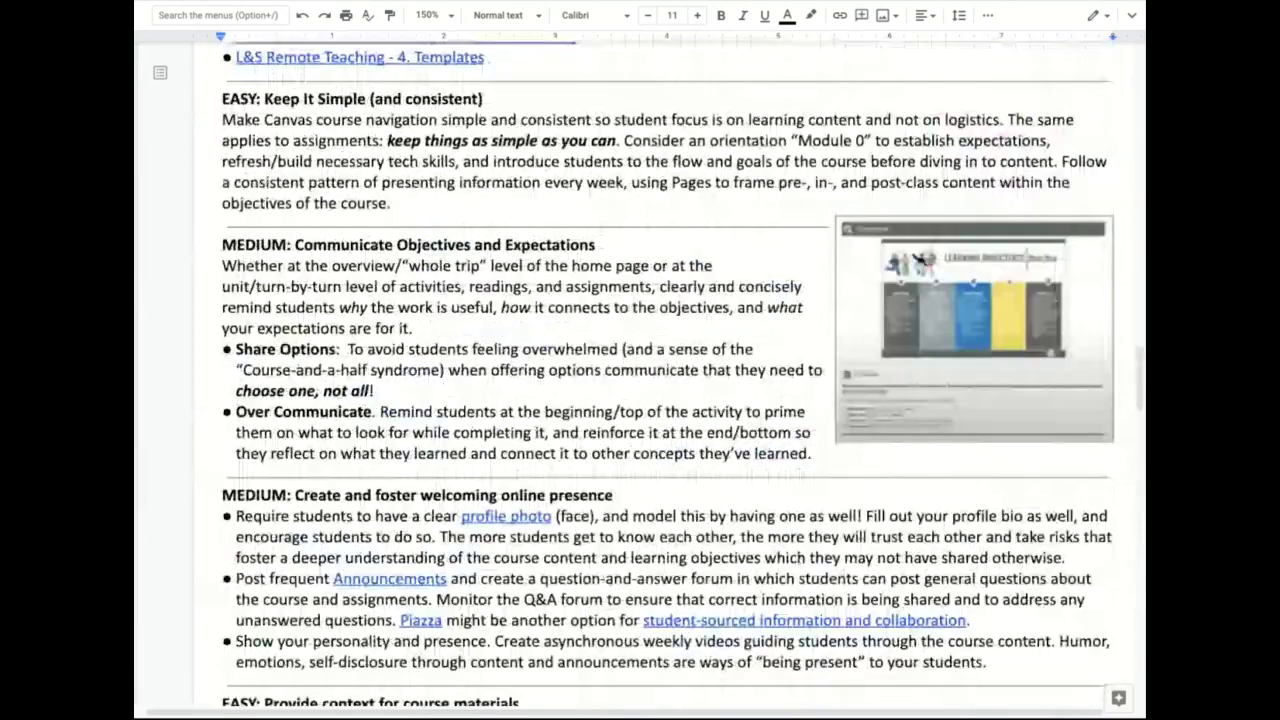
scroll(665, 374, "up", 9)
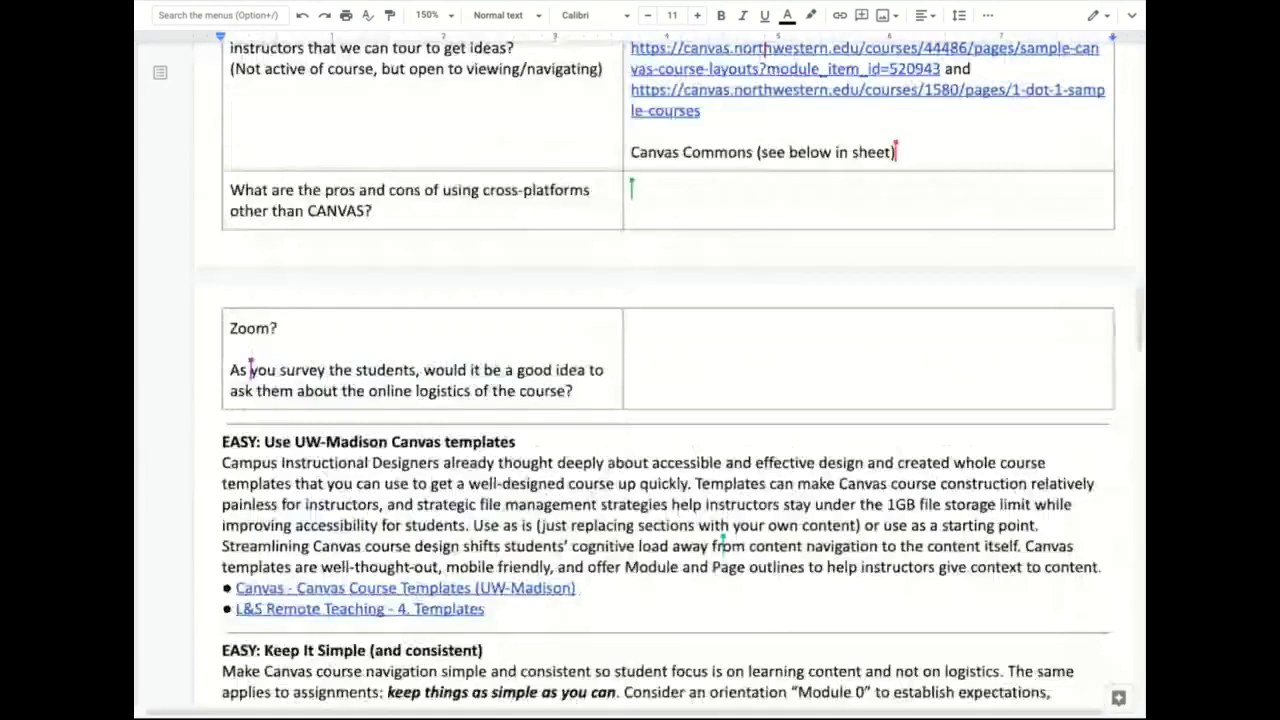
scroll(665, 374, "up", 3)
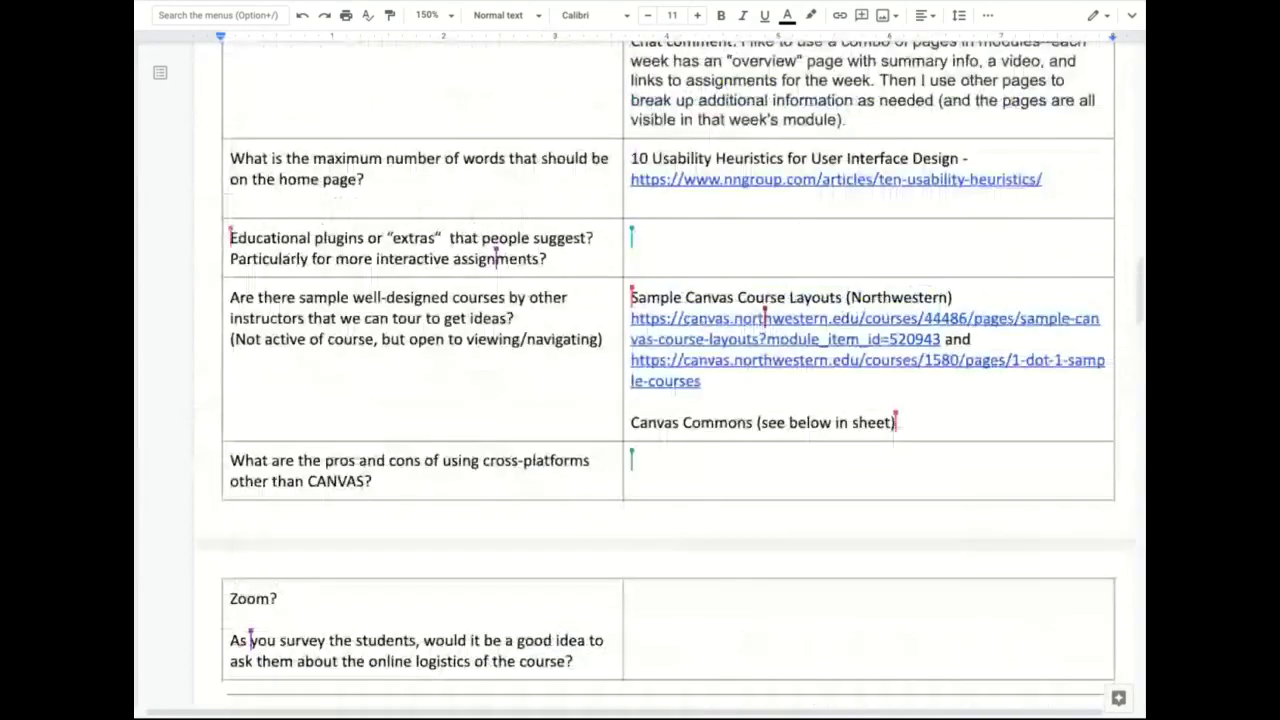
scroll(345, 355, "up", 1)
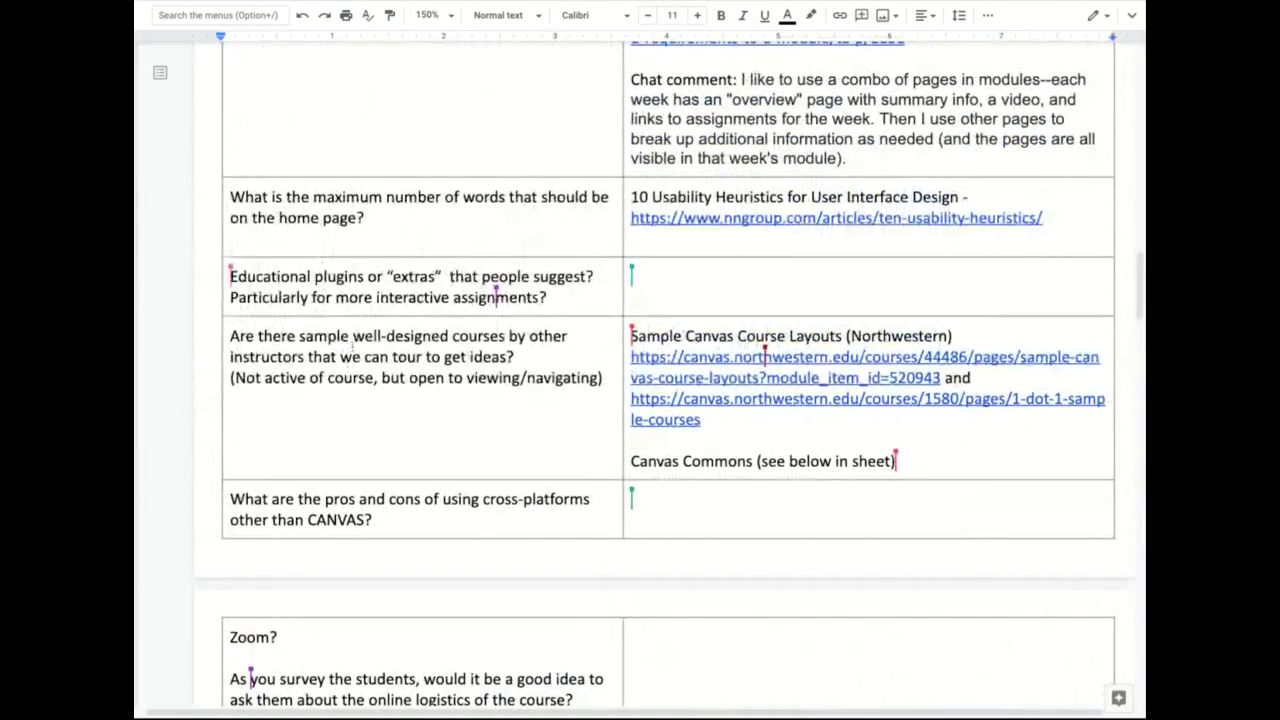
scroll(357, 368, "down", 3)
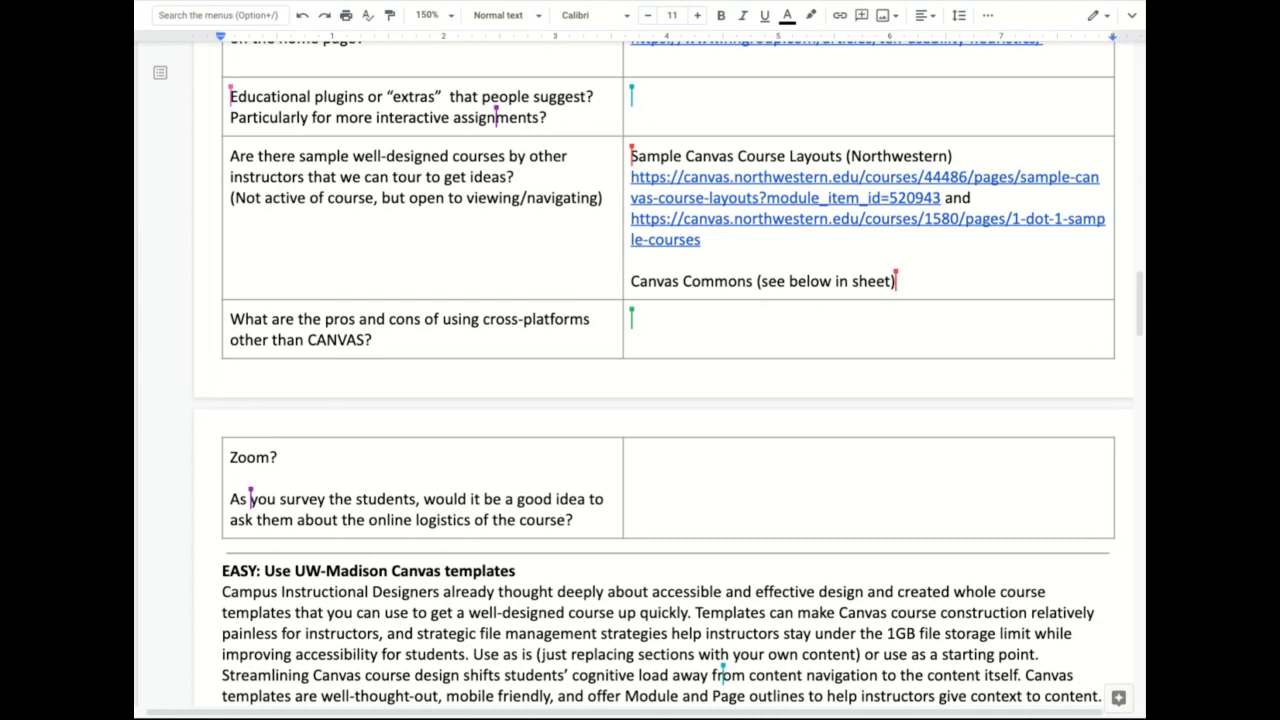
scroll(664, 373, "down", 1)
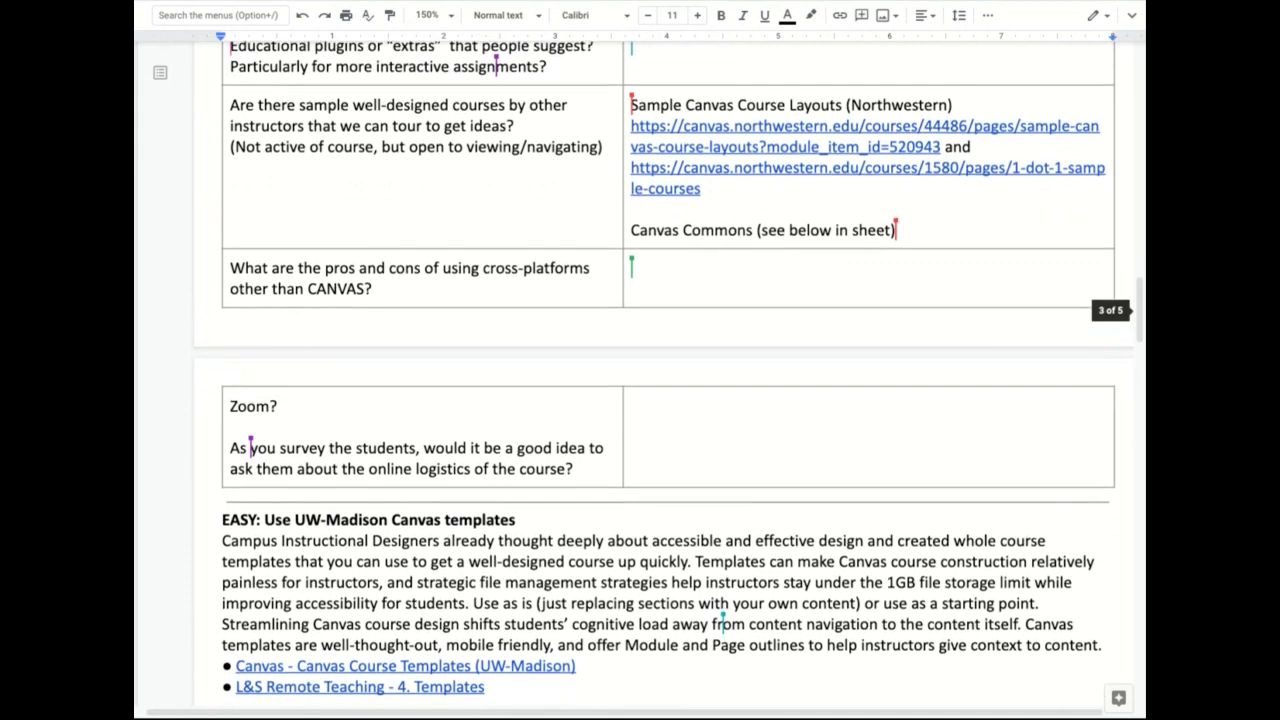
scroll(664, 373, "up", 1)
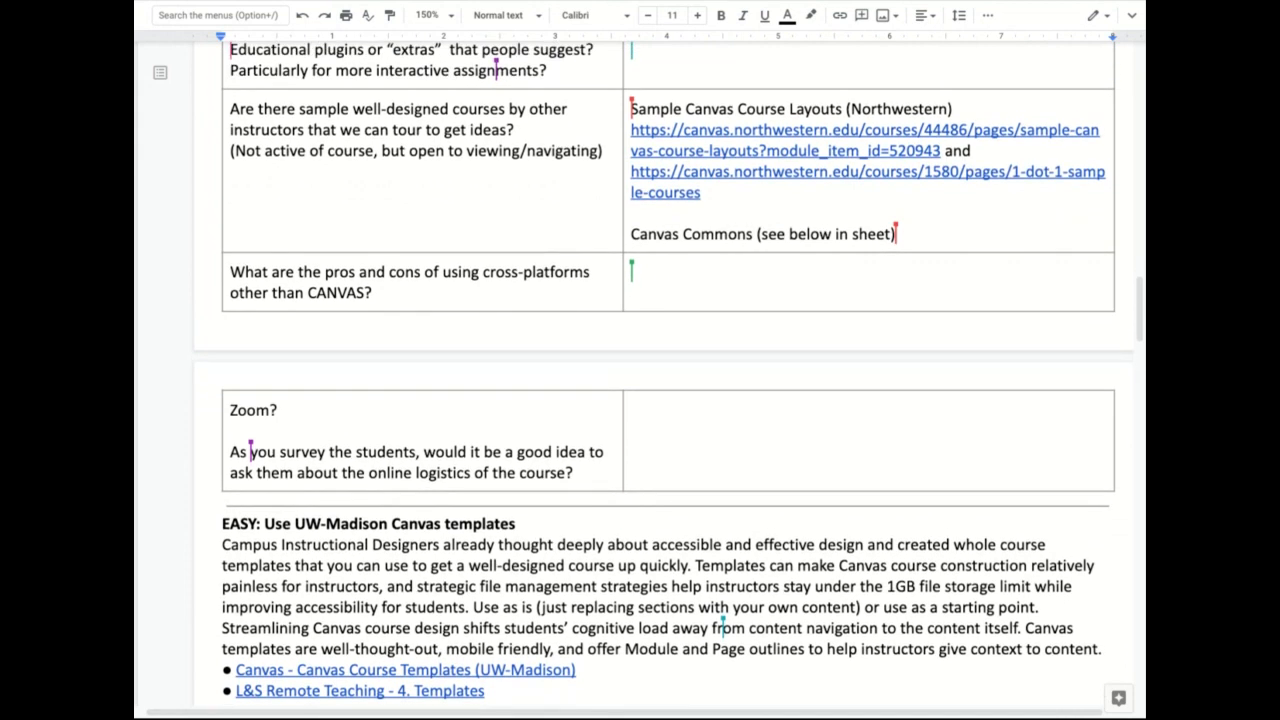
triple_click(336, 292)
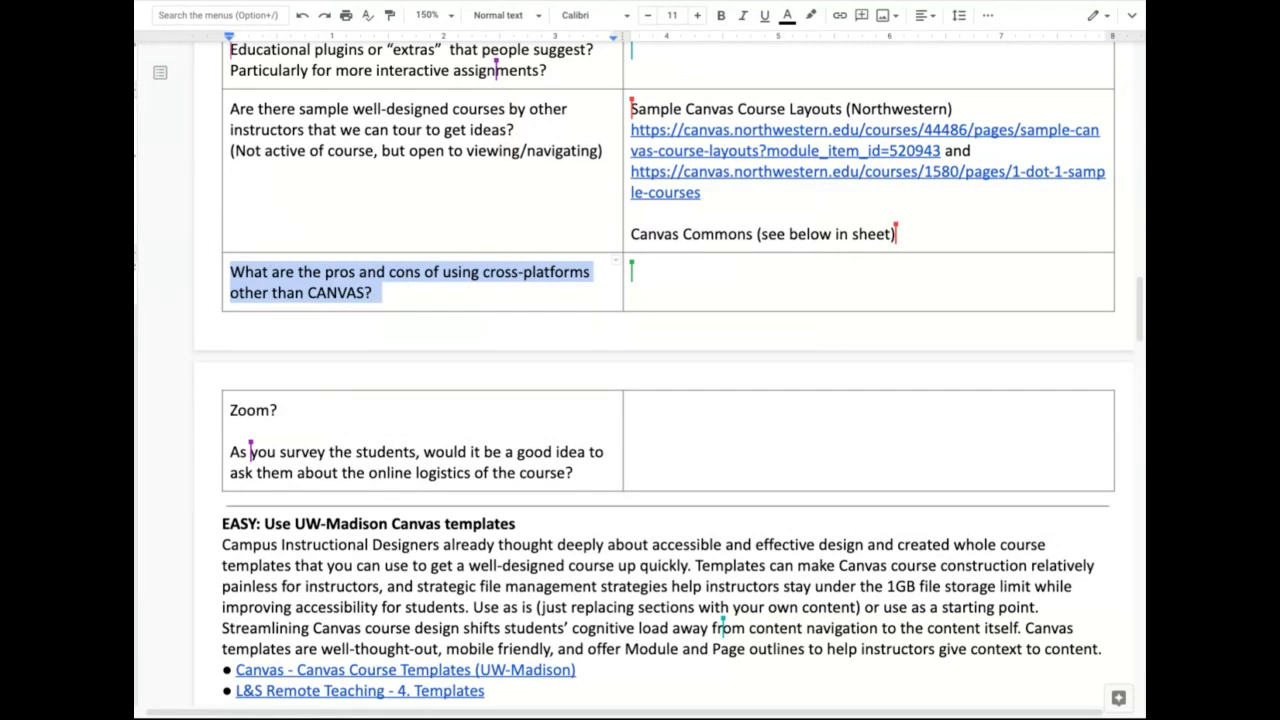
key("Right")
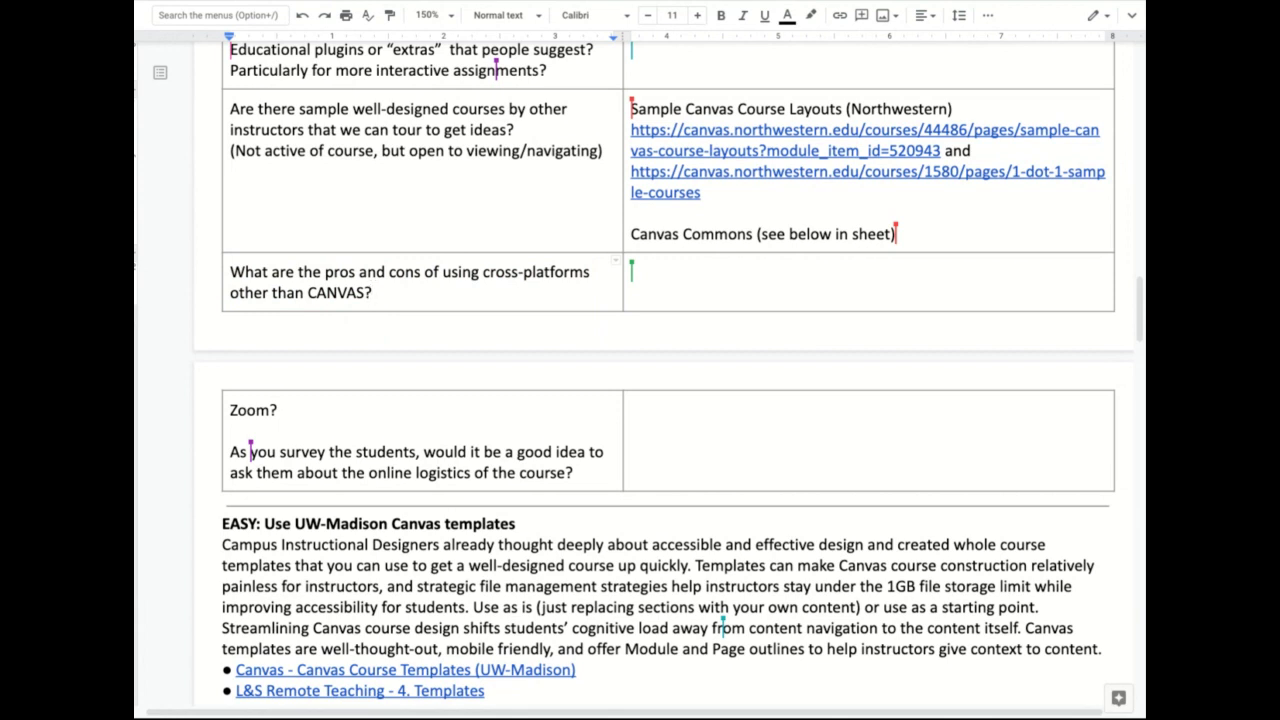
left_click(334, 272)
double_click(405, 272)
left_click(375, 291)
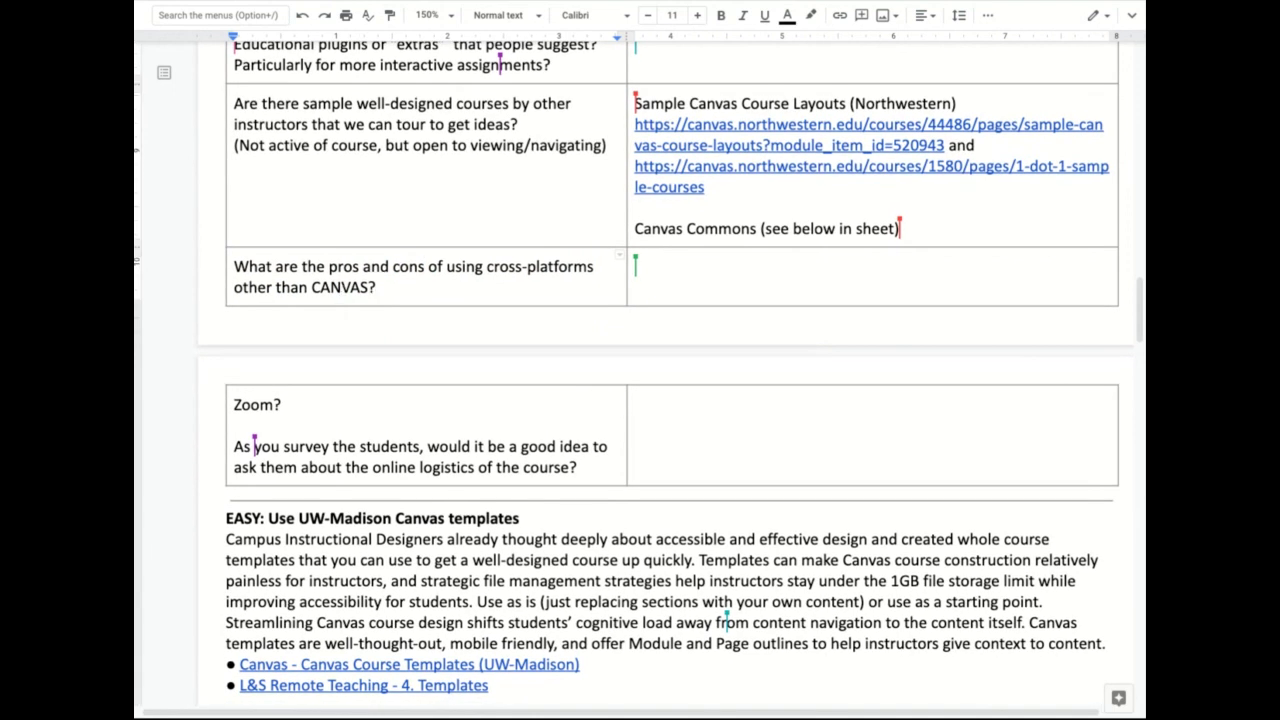
scroll(340, 311, "down", 1)
Scroll around the cross-platforms cell now holding the Zoom and student-survey questions
scroll(340, 311, "down", 3)
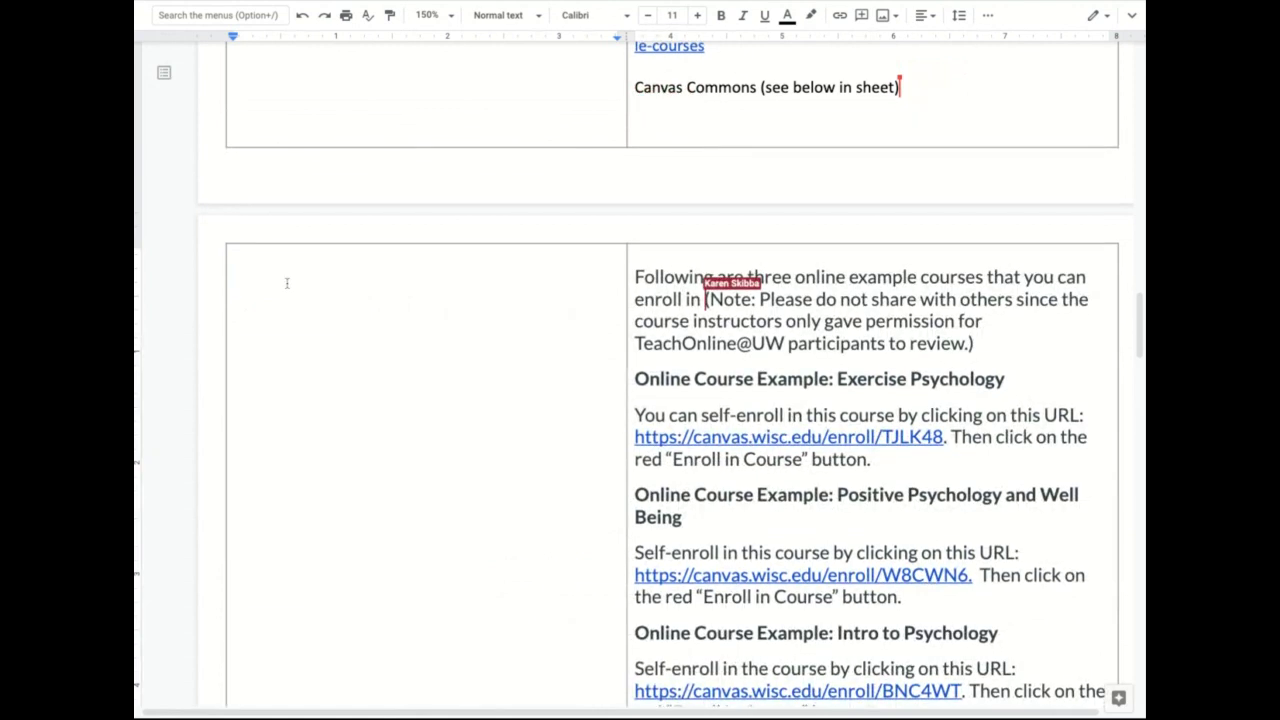
scroll(287, 283, "up", 2)
scroll(287, 283, "up", 3)
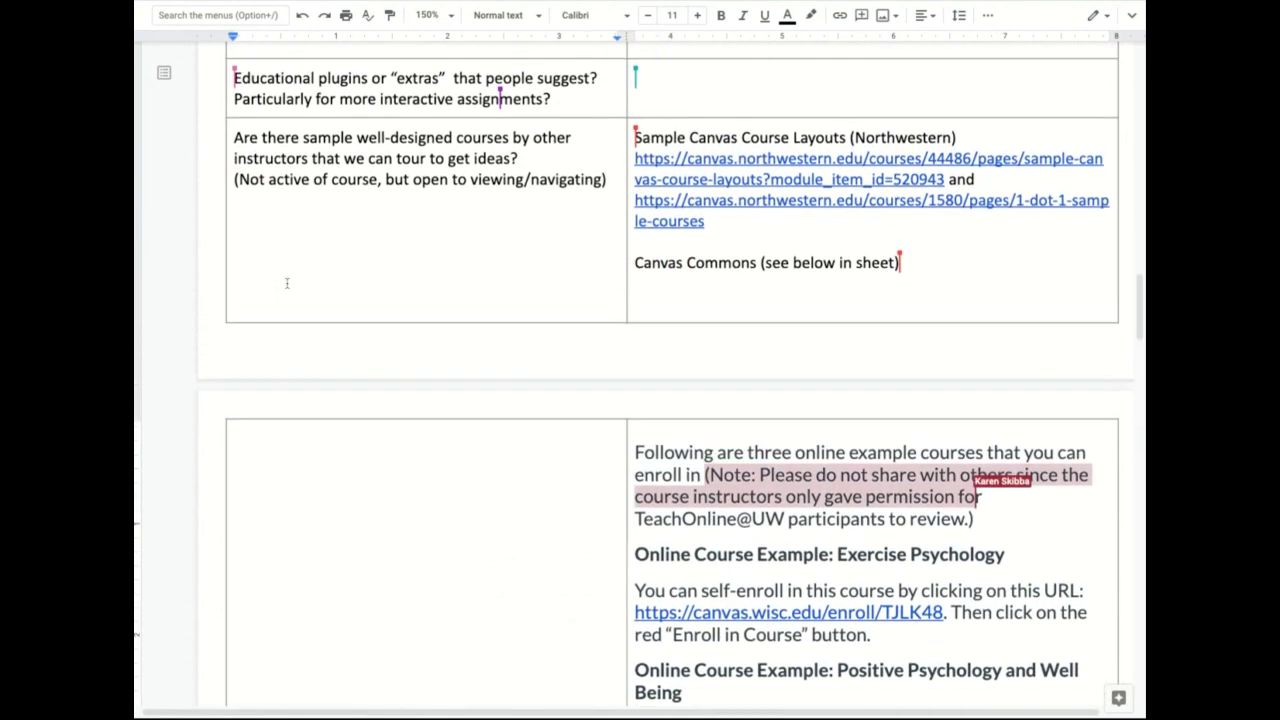
scroll(287, 283, "down", 12)
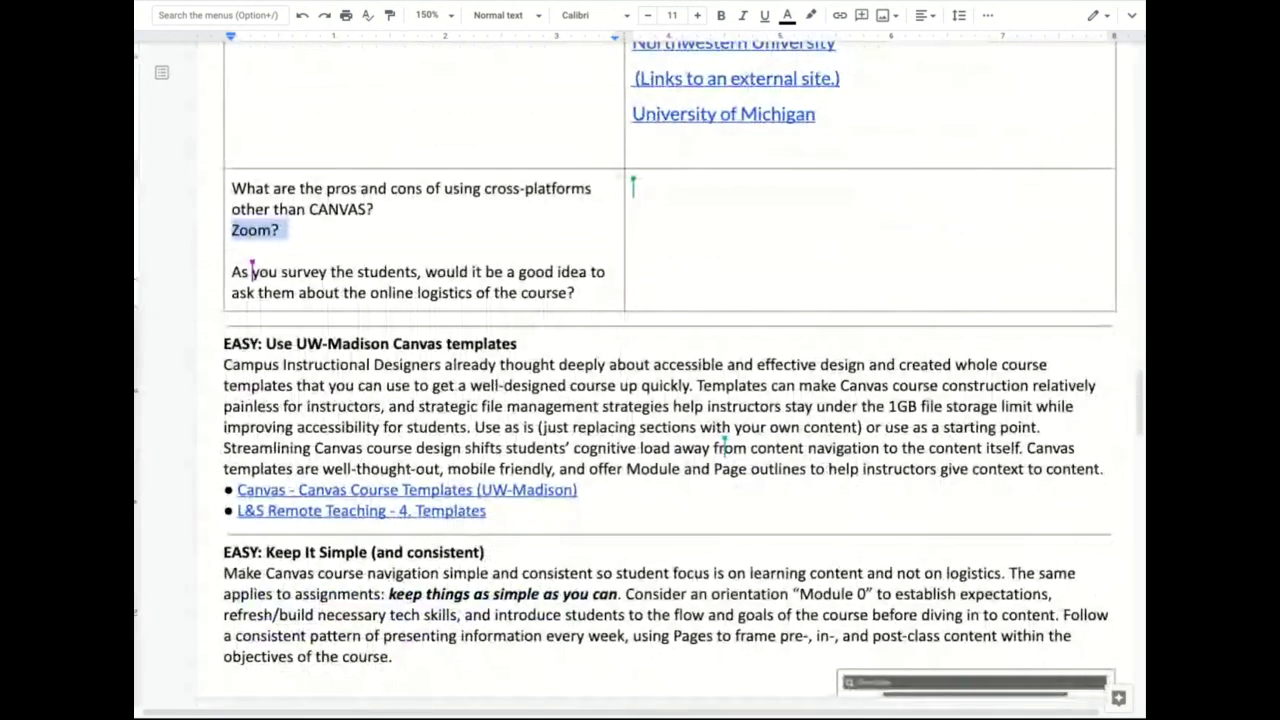
scroll(626, 367, "up", 1)
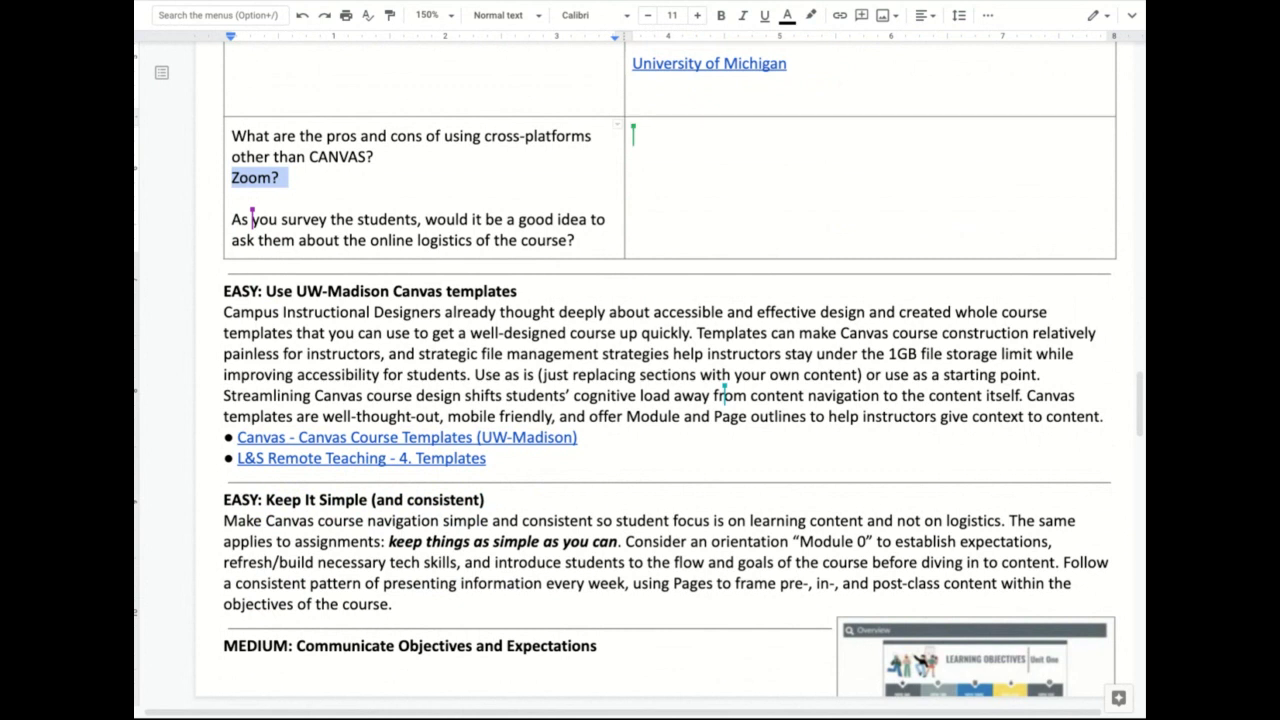
scroll(640, 380, "down", 1)
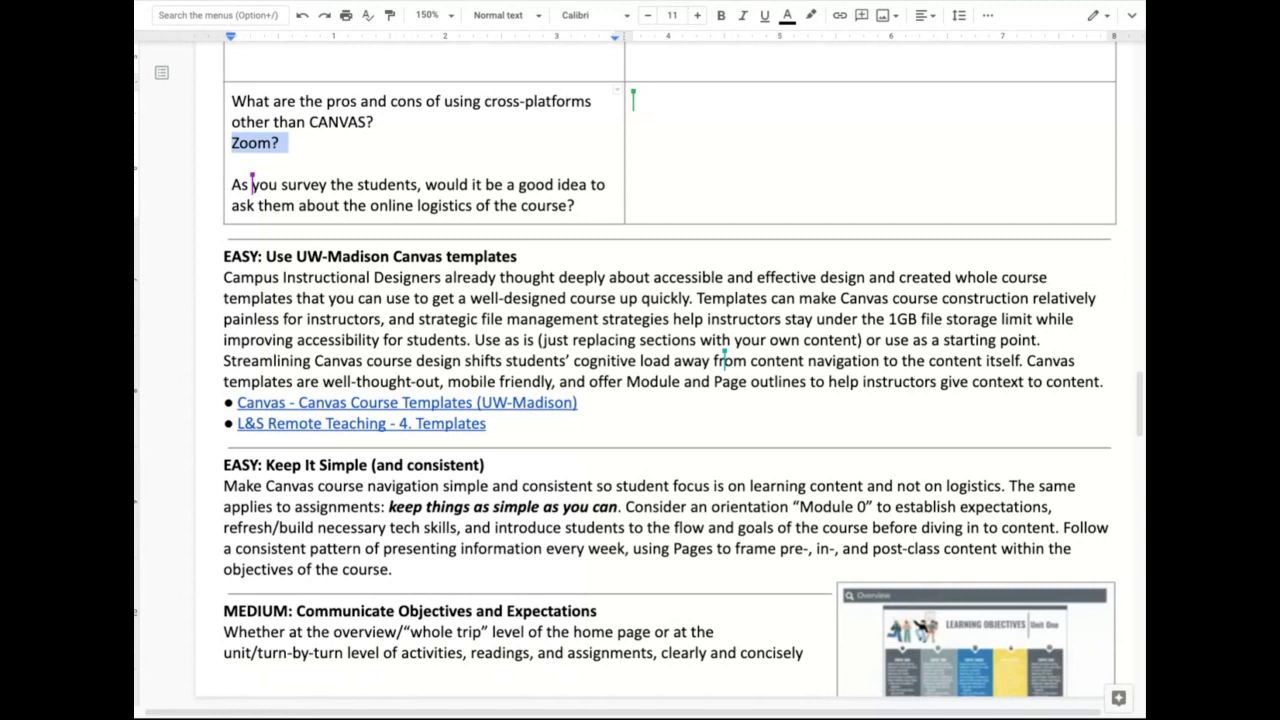
triple_click(312, 205)
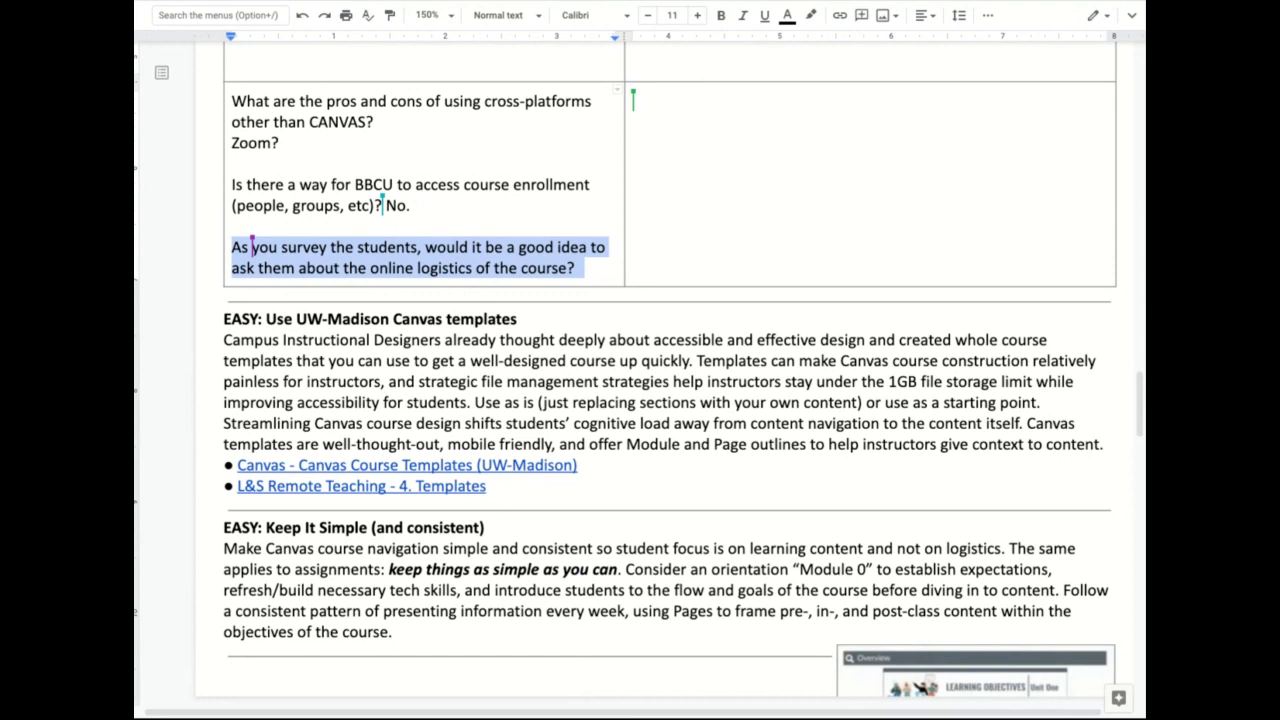
left_click(482, 212)
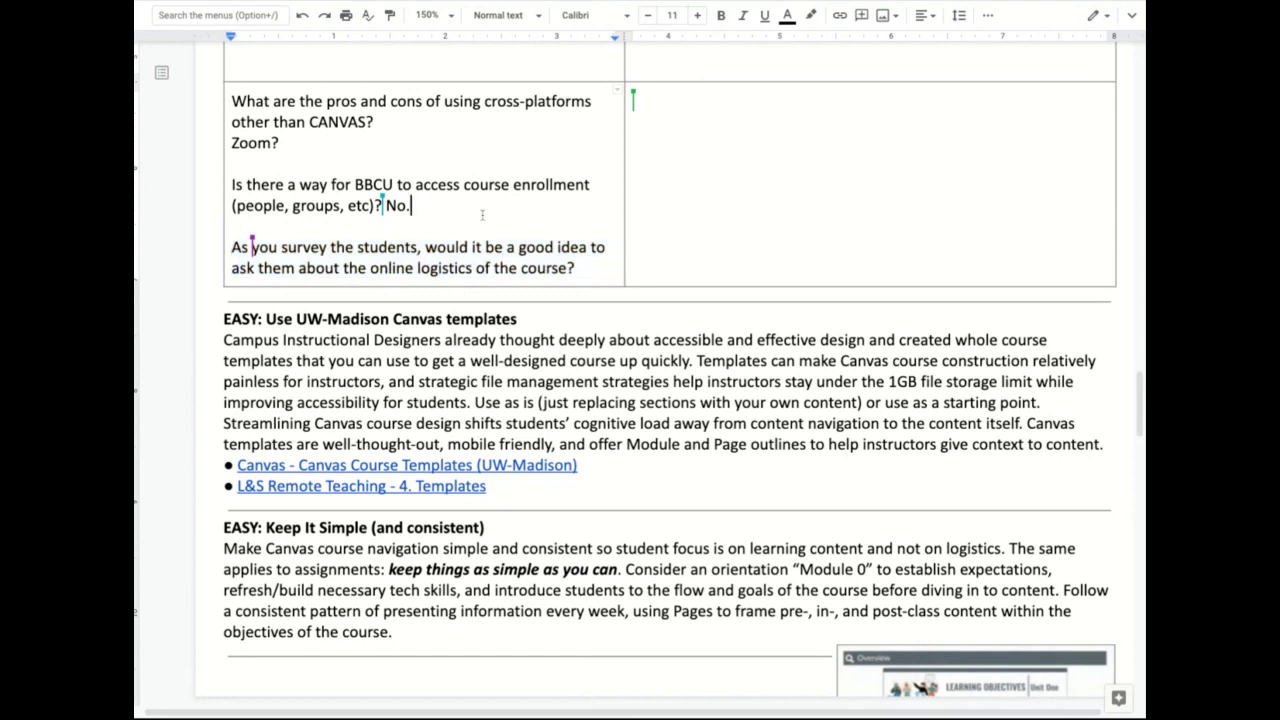
double_click(432, 268)
double_click(393, 268)
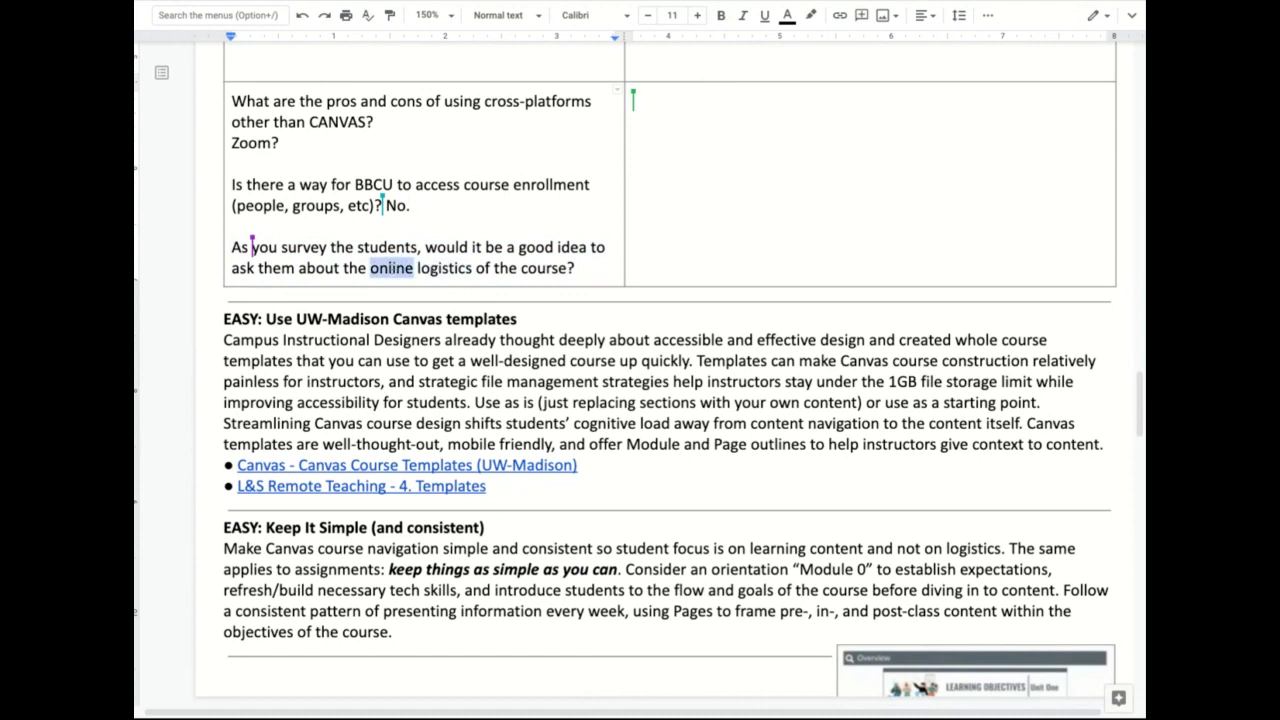